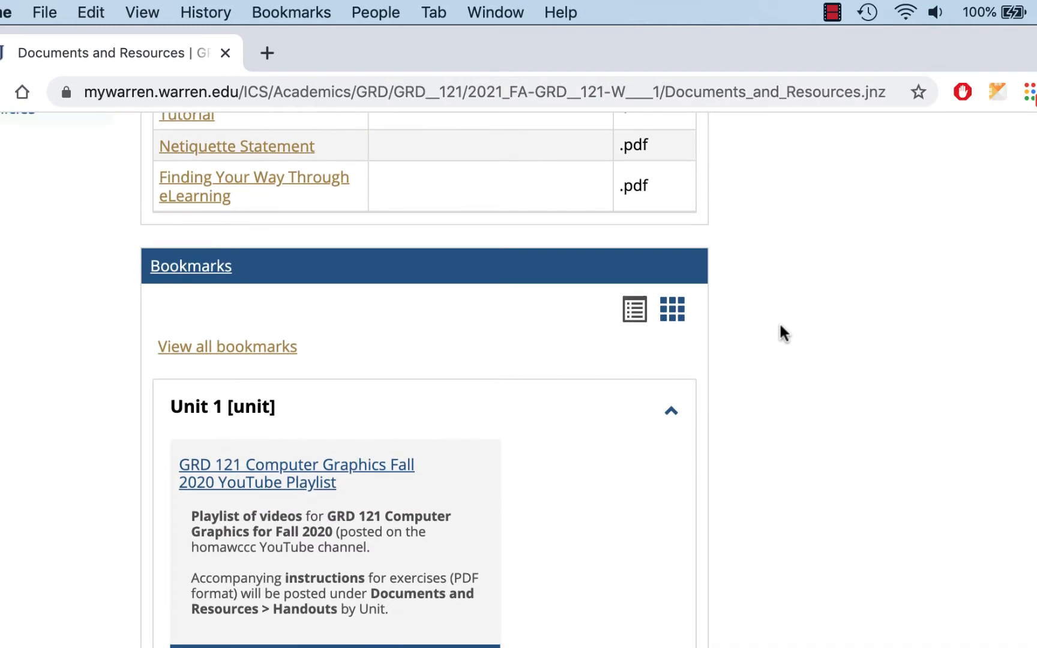
# Open Gravit Designer from the course bookmarks and create a new US-Letter Landscape (11x8.5 in) document
pyautogui.click(261, 586)
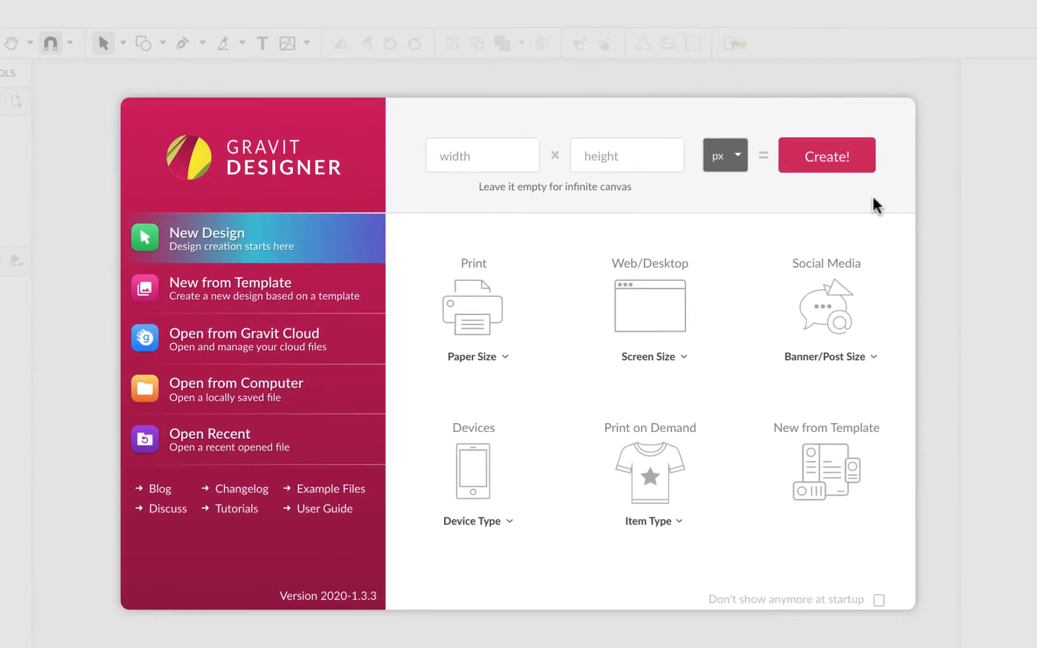
pyautogui.click(507, 359)
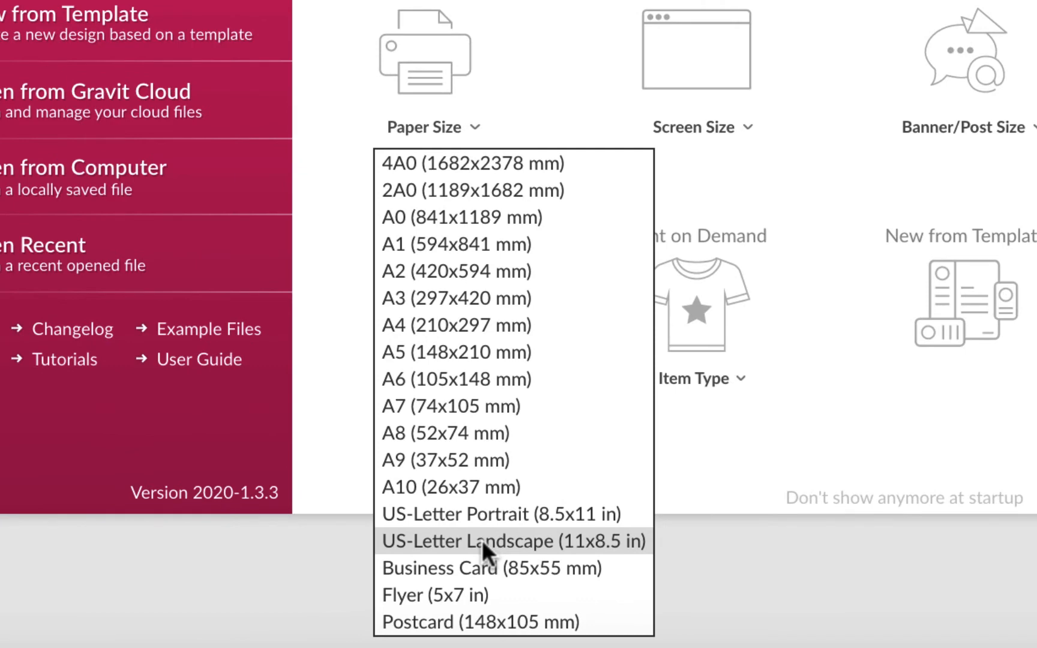
pyautogui.click(481, 539)
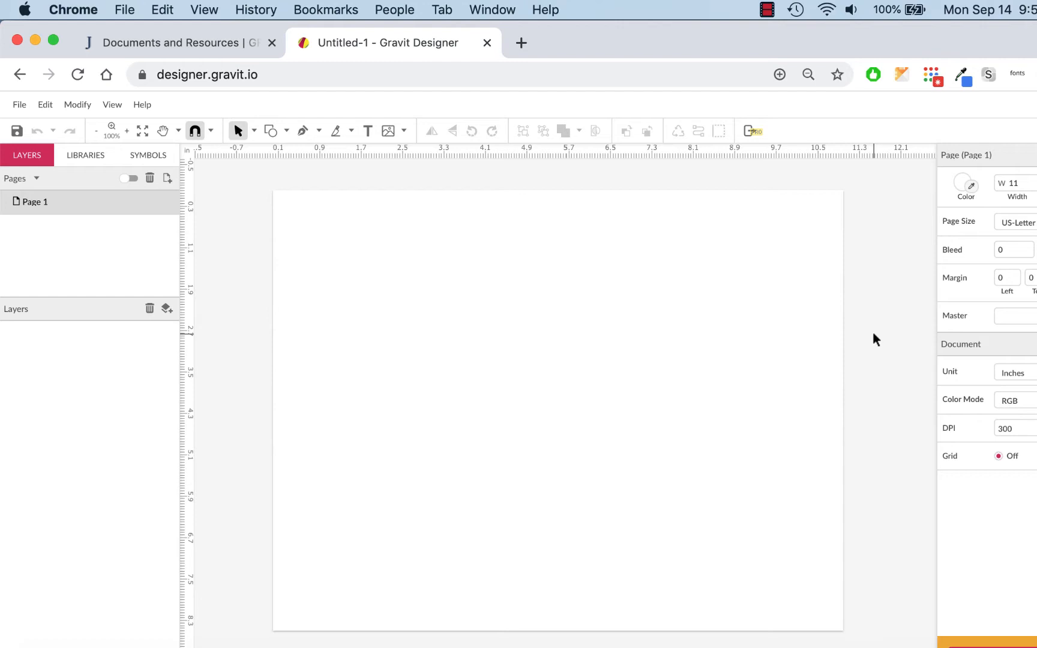
# Open warren.edu in a new browser tab and copy the Warren County Community College logo image from its header
pyautogui.click(522, 43)
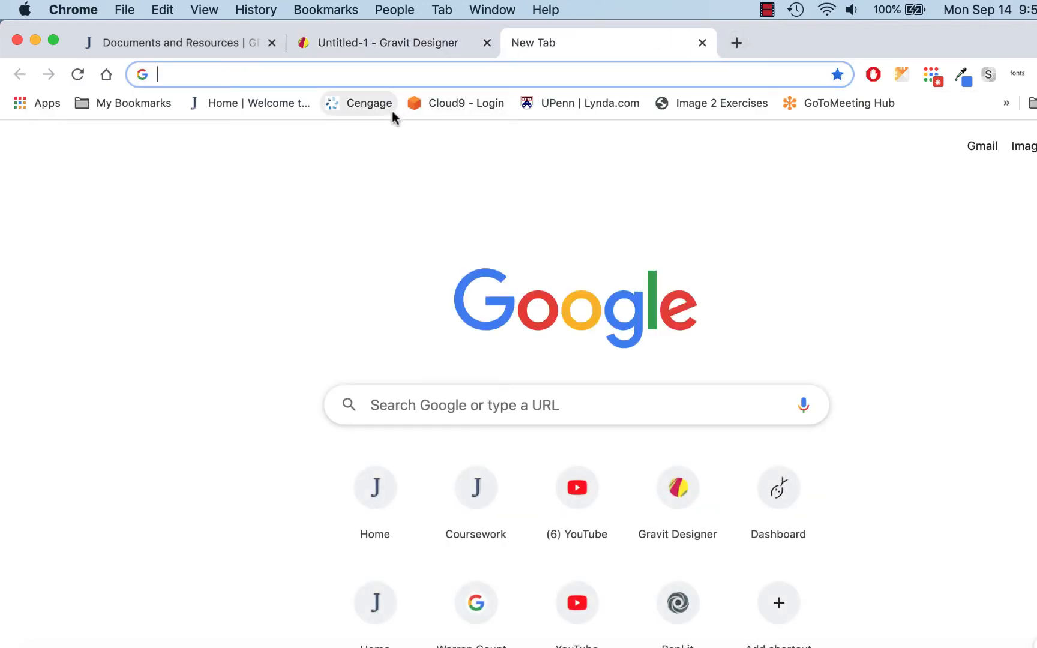
pyautogui.write('warren.edu')
pyautogui.press('Return')
pyautogui.click(288, 281)
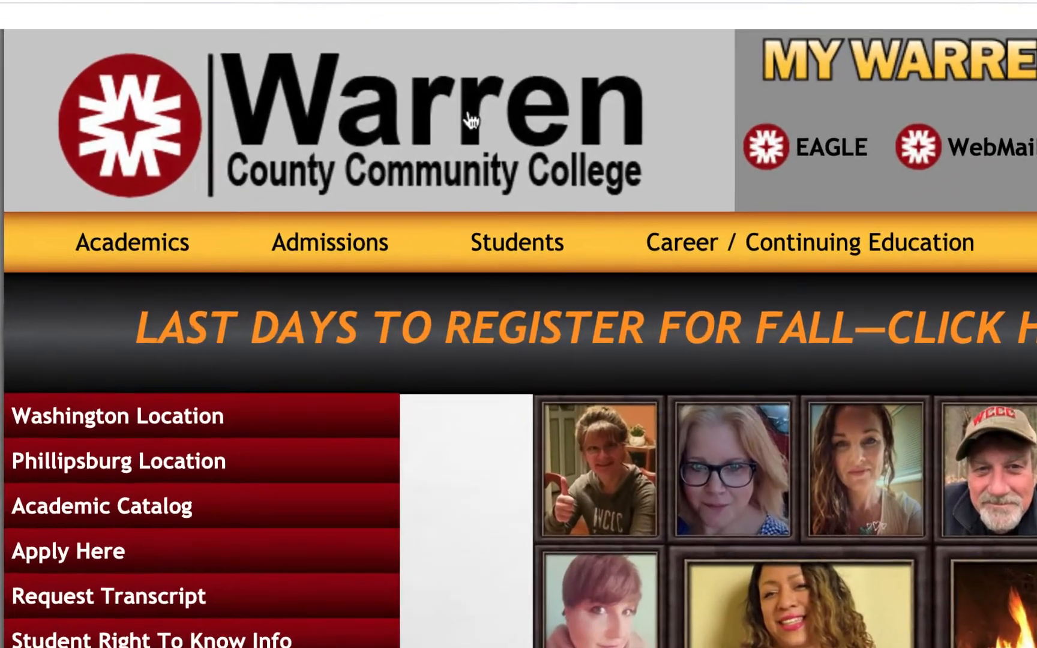
pyautogui.rightClick(463, 109)
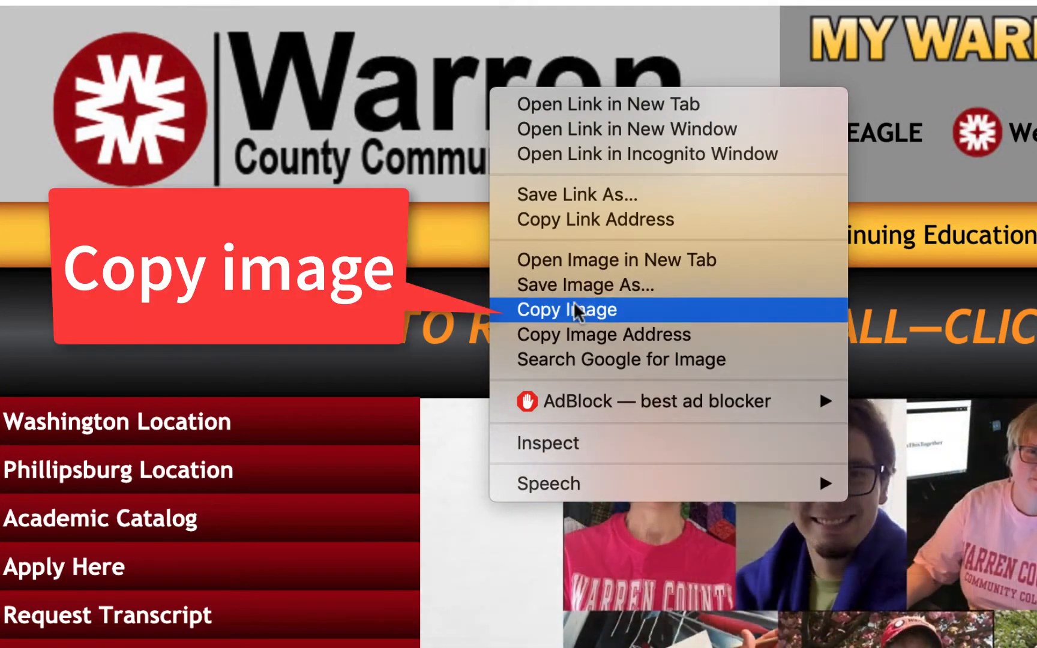
pyautogui.click(573, 303)
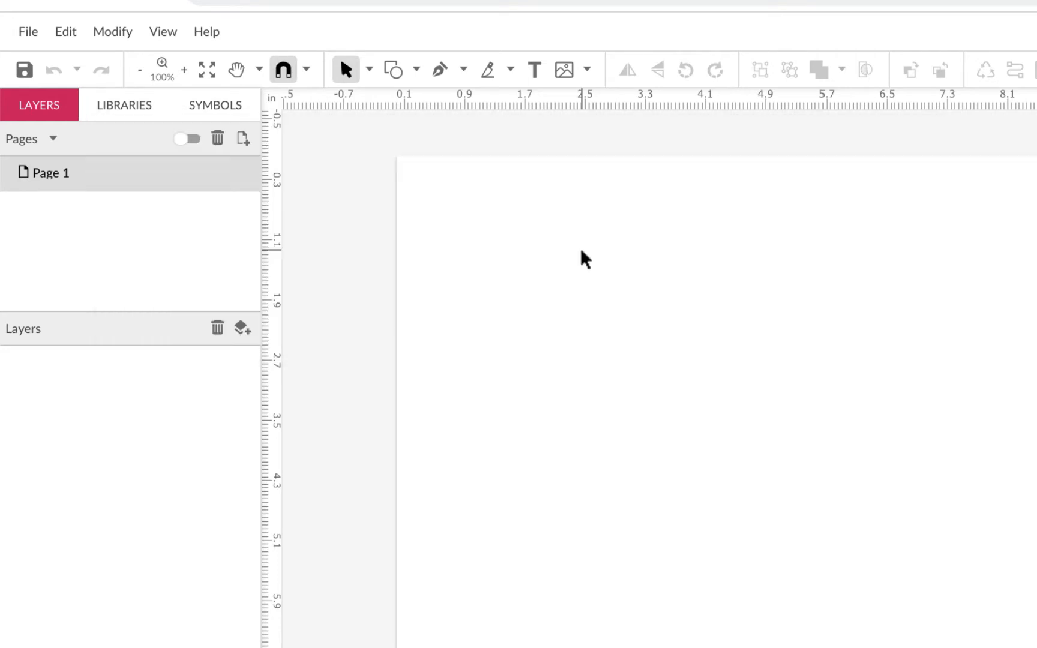
# Paste the logo onto the blank page, scale it proportionally to about 10.16 x 2.54 in, and centre it horizontally
pyautogui.hotkey('ctrl', 'v')
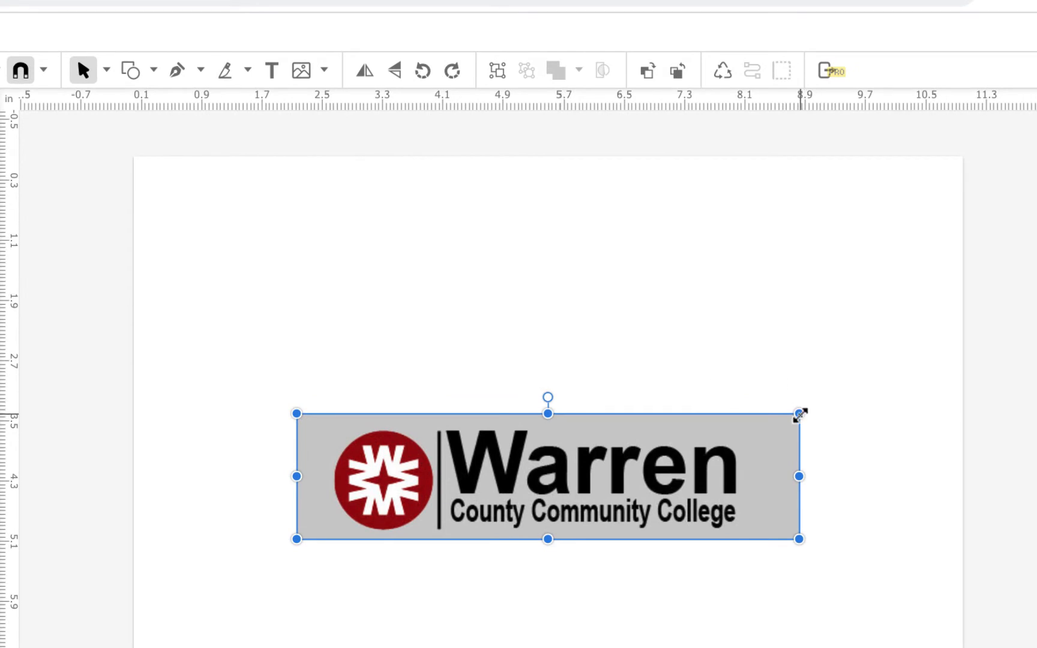
pyautogui.moveTo(803, 405); pyautogui.dragTo(750, 378)
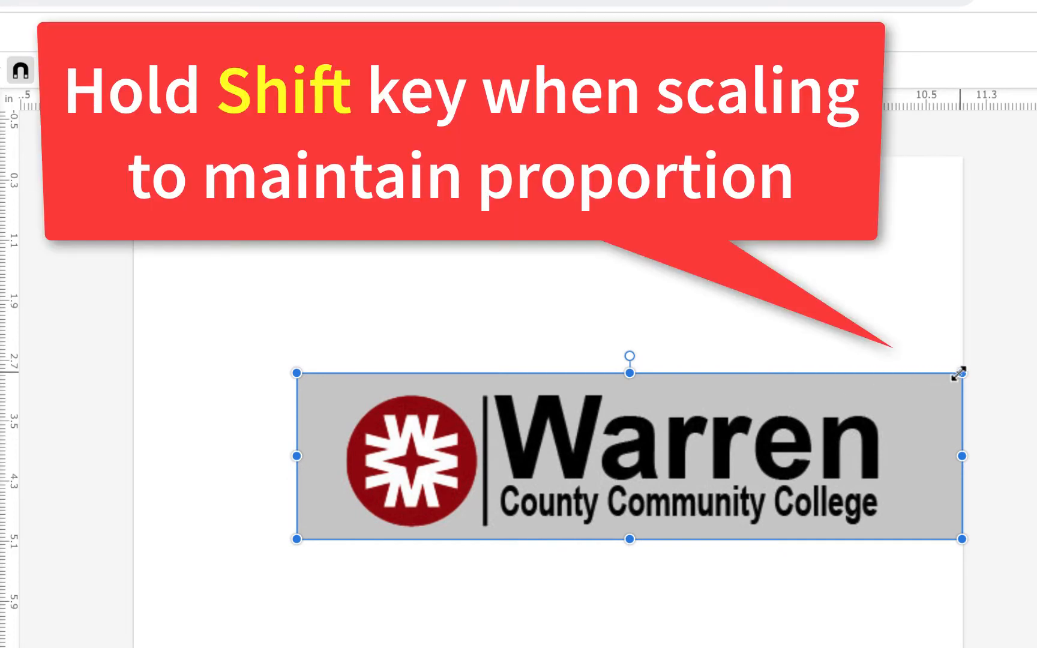
pyautogui.moveTo(962, 373); pyautogui.dragTo(849, 155)
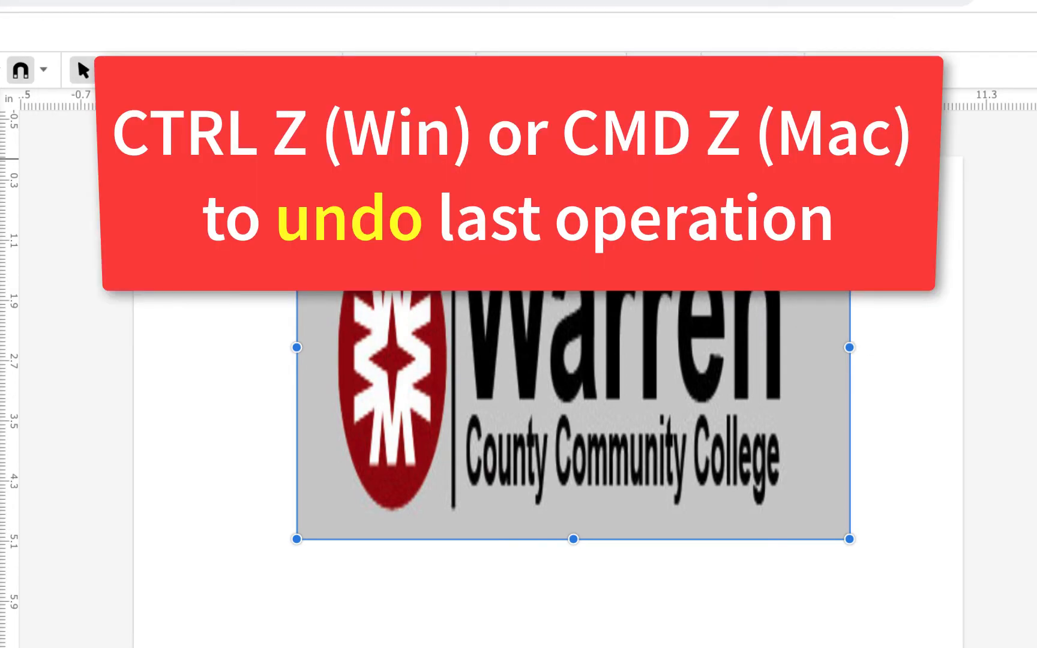
pyautogui.hotkey('ctrl', 'z')
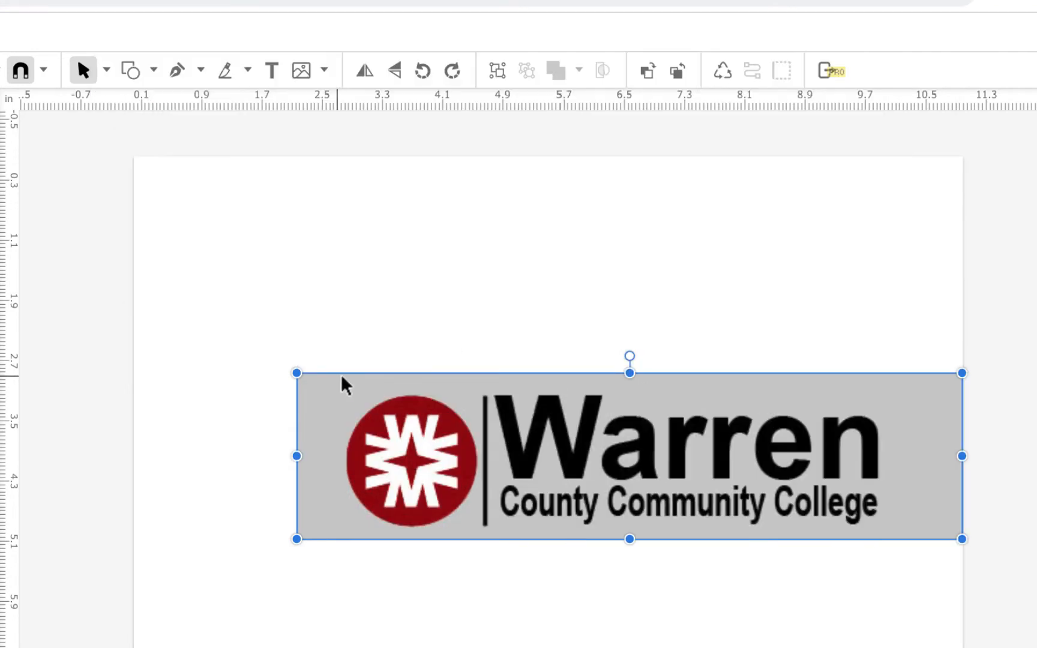
pyautogui.moveTo(296, 373); pyautogui.dragTo(297, 348)
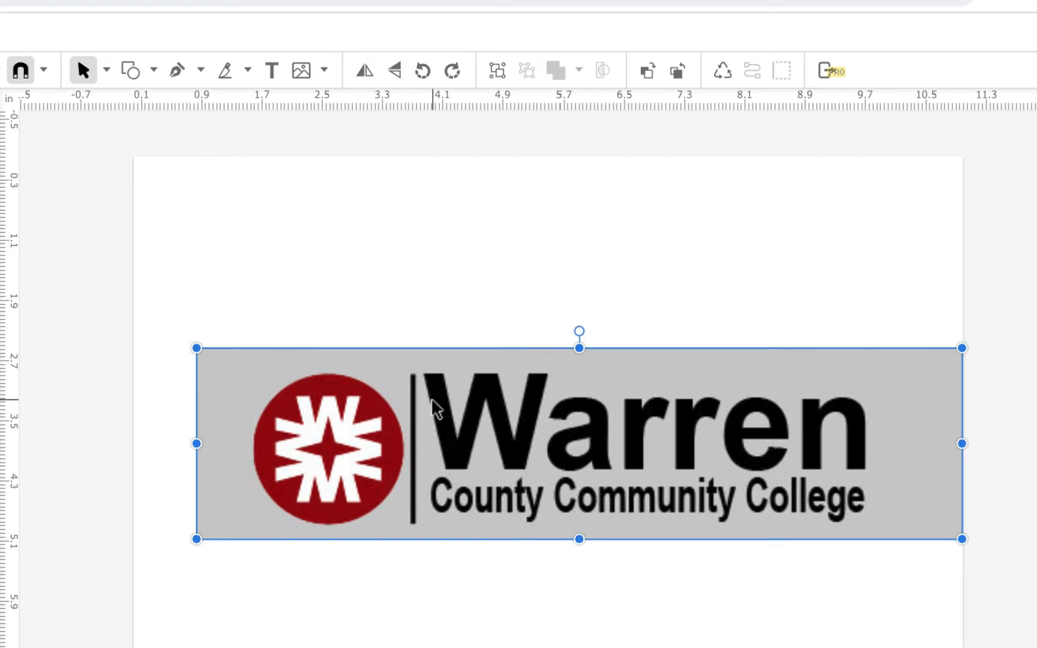
pyautogui.moveTo(555, 445); pyautogui.dragTo(523, 450)
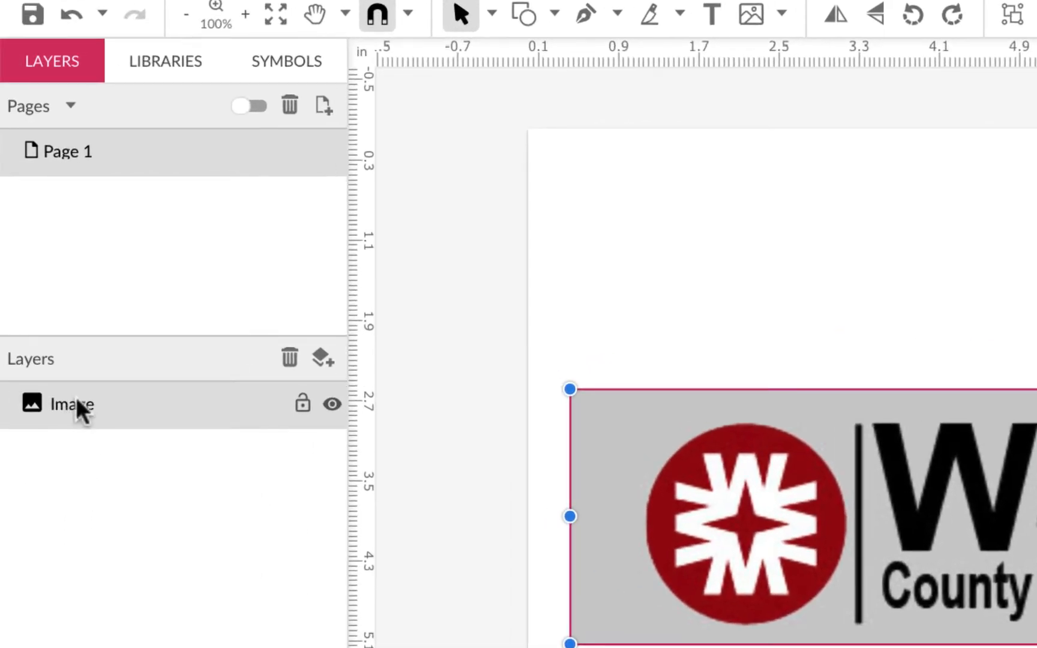
# Rename the logo's image layer as WCCC Web logo
pyautogui.doubleClick(75, 398)
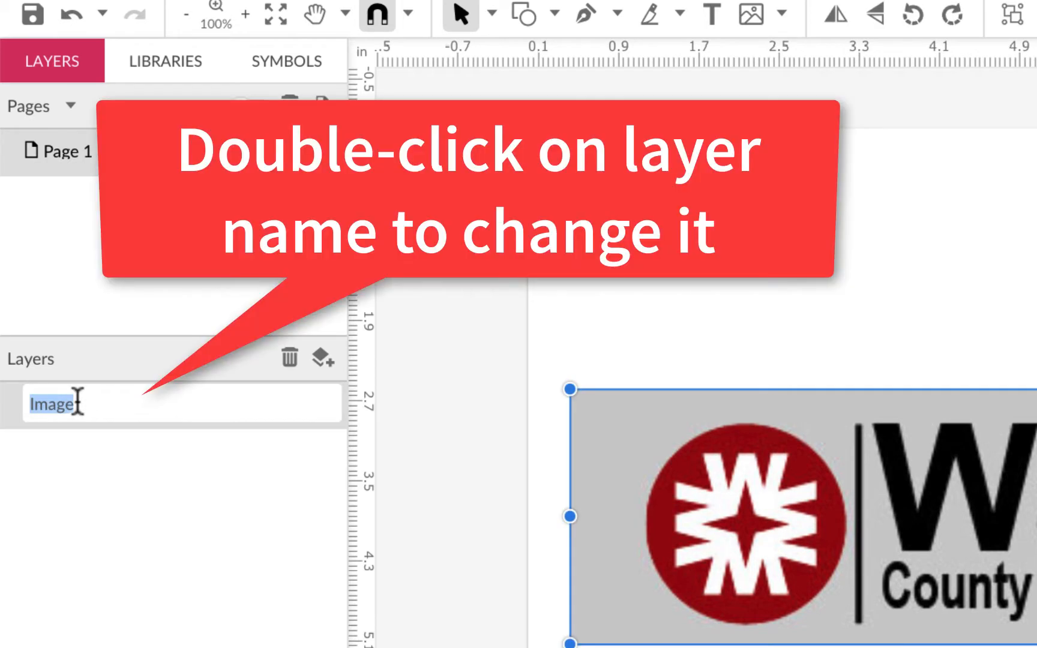
pyautogui.write('W')
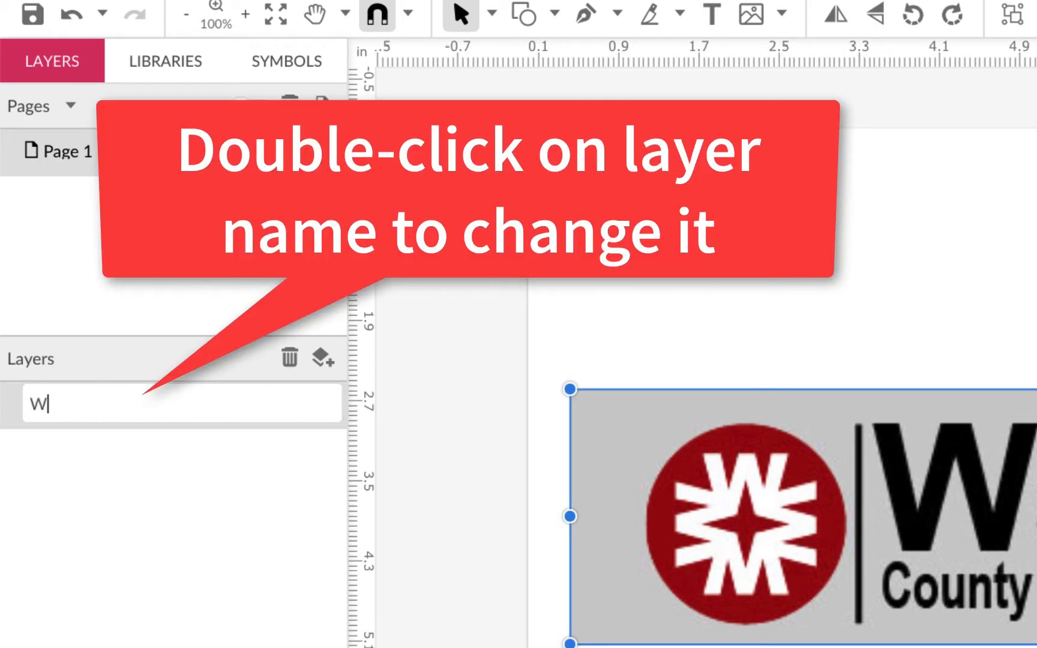
pyautogui.write('CCC Web logo')
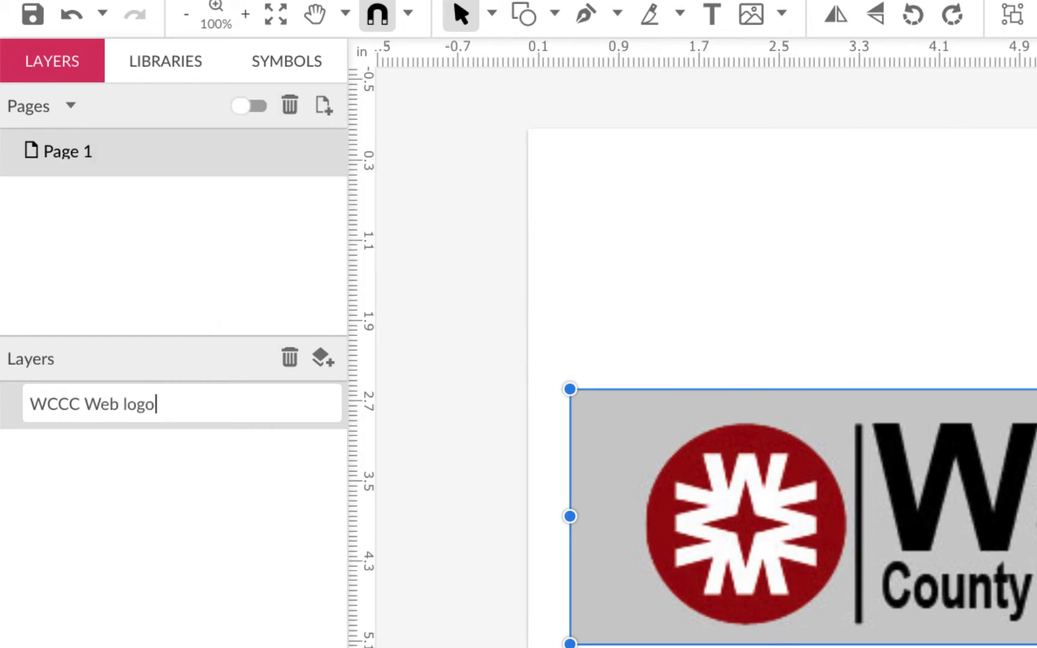
pyautogui.press('Return')
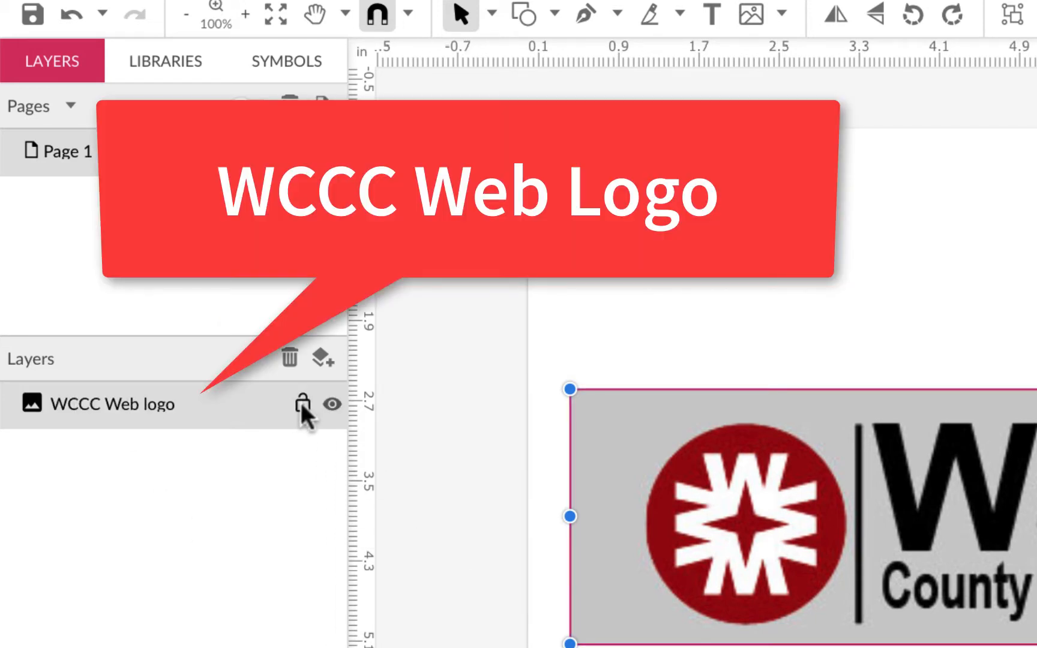
# Lower the logo image's opacity to about half and lock its layer
pyautogui.click(302, 403)
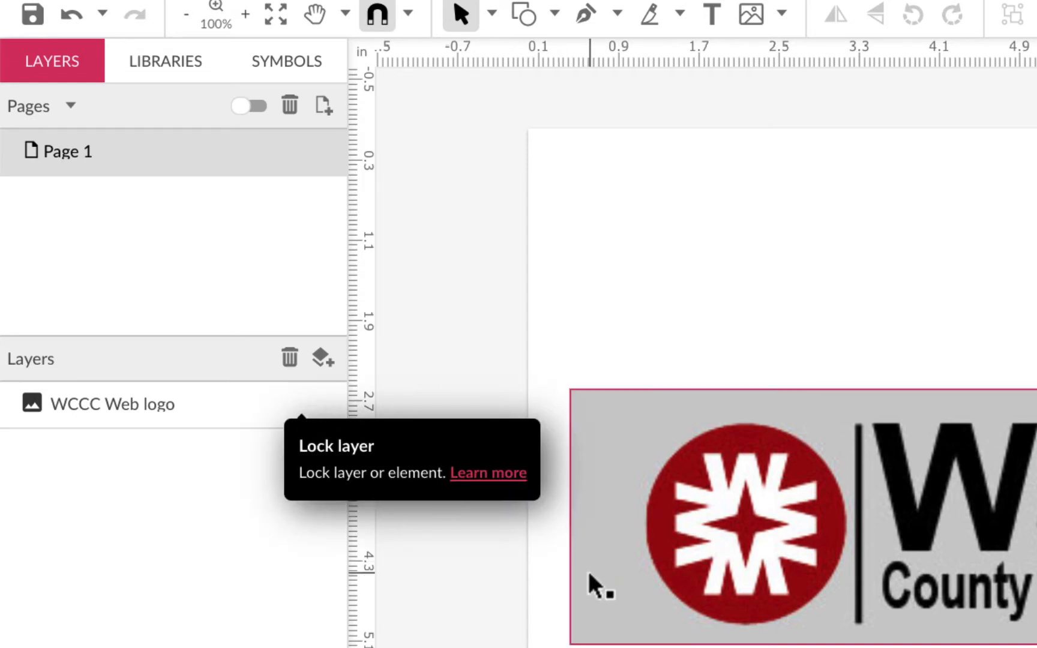
pyautogui.click(934, 470)
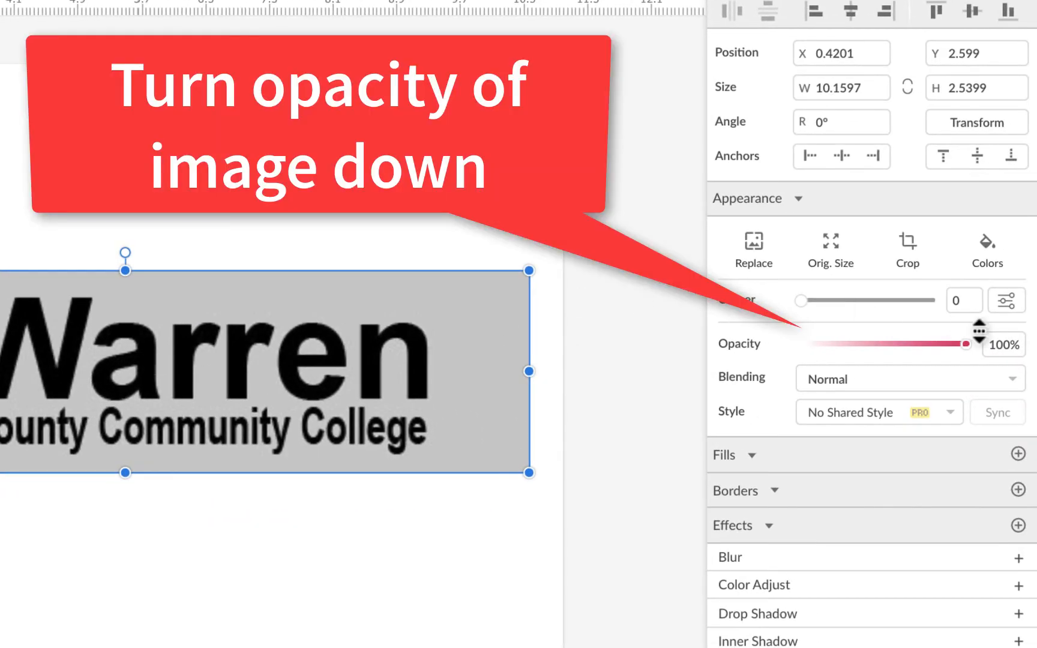
pyautogui.moveTo(965, 343); pyautogui.dragTo(877, 347)
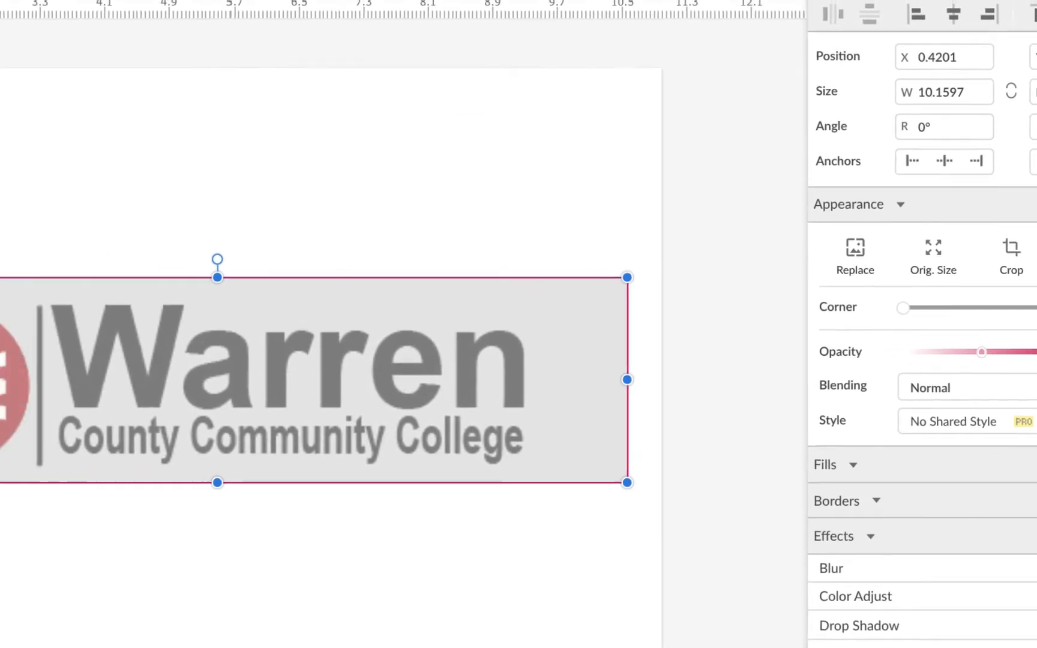
pyautogui.click(162, 338)
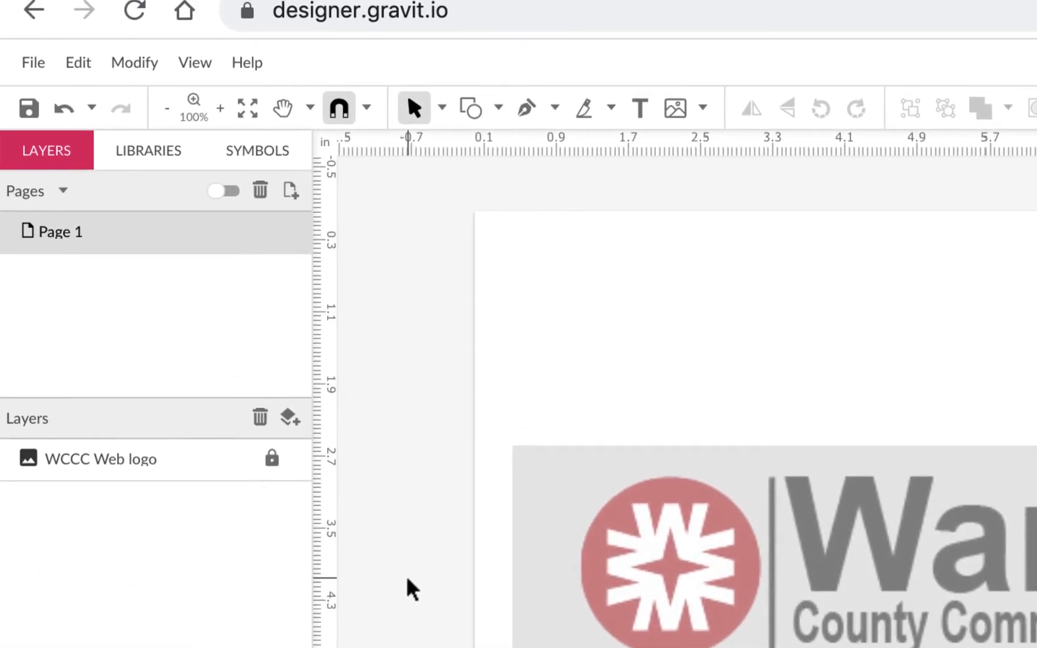
# Switch the application theme to Dark Theme in the settings, shrinking the browser zoom to reach the save option
pyautogui.click(78, 64)
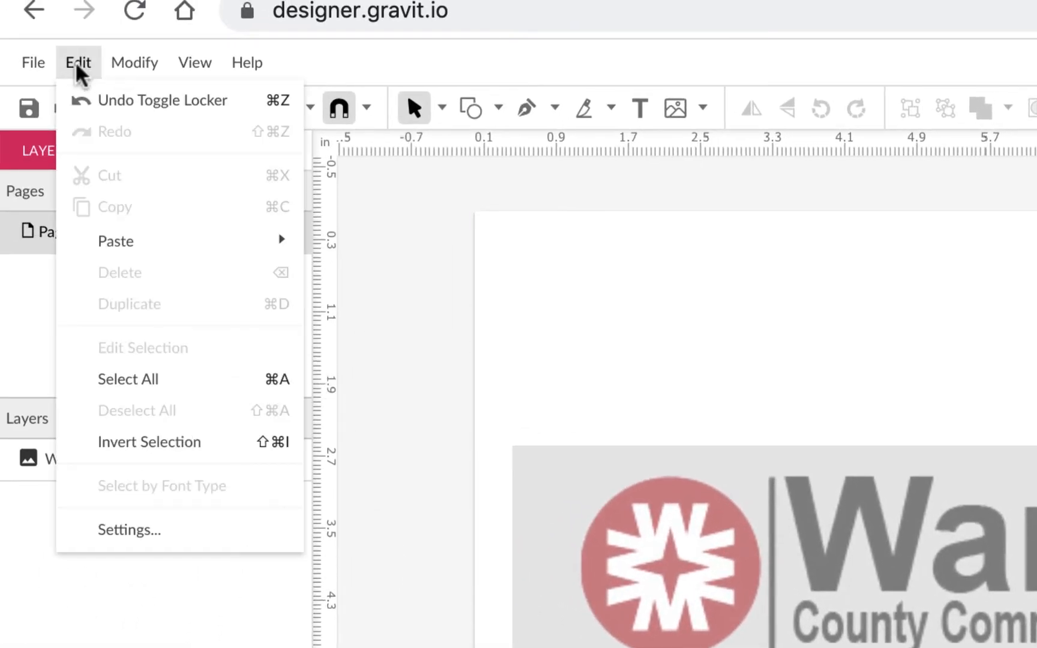
pyautogui.click(163, 528)
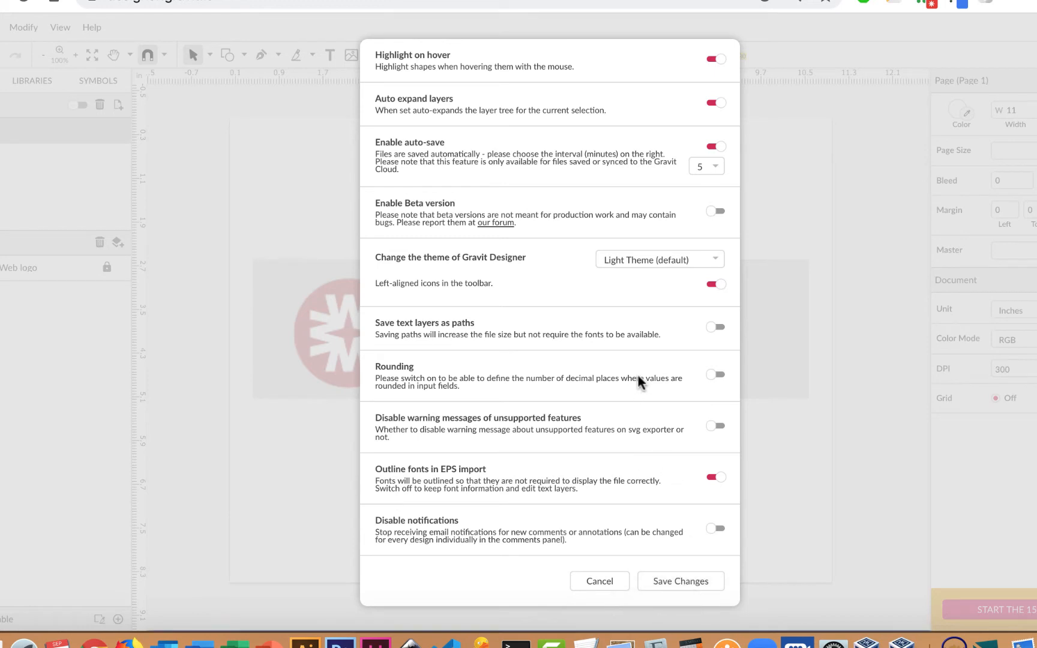
pyautogui.press('super+equal')
pyautogui.press('super+equal')
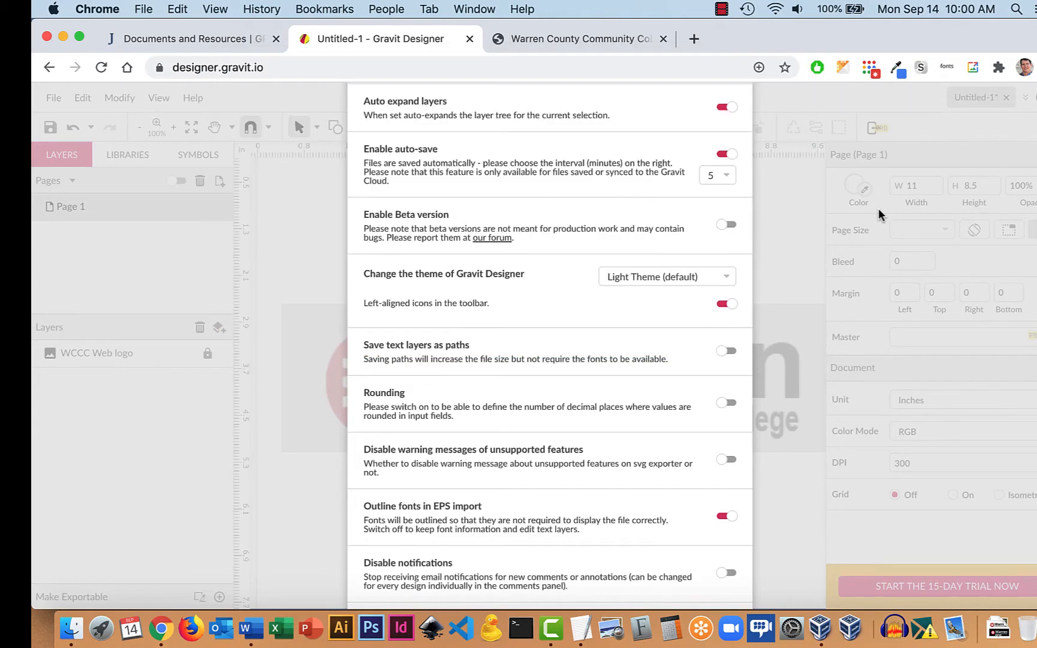
pyautogui.press('super+shift+minus')
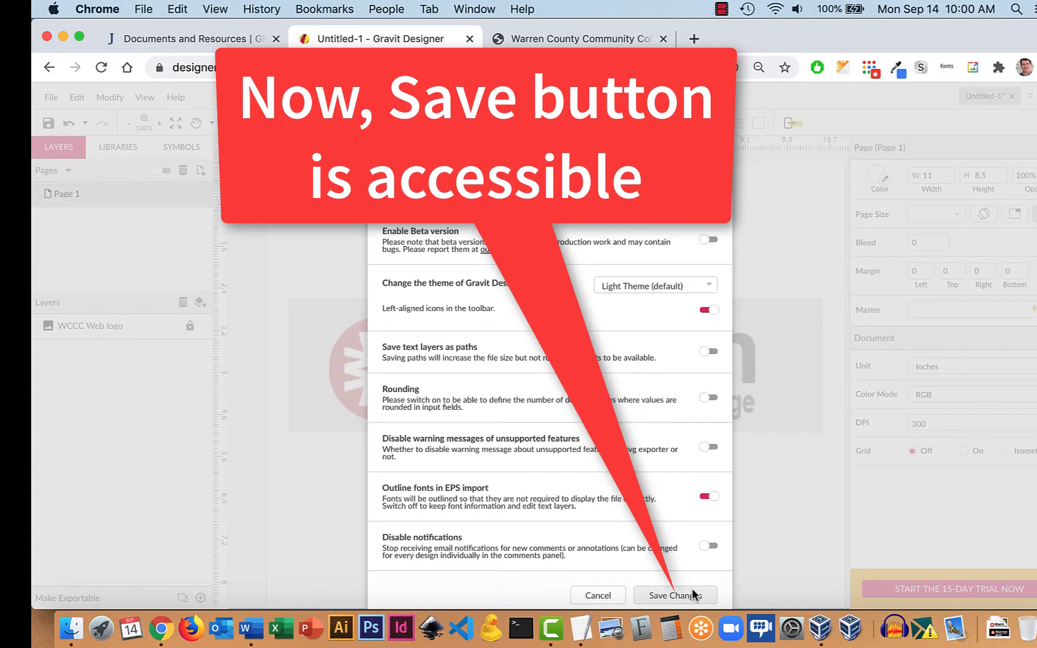
pyautogui.click(670, 287)
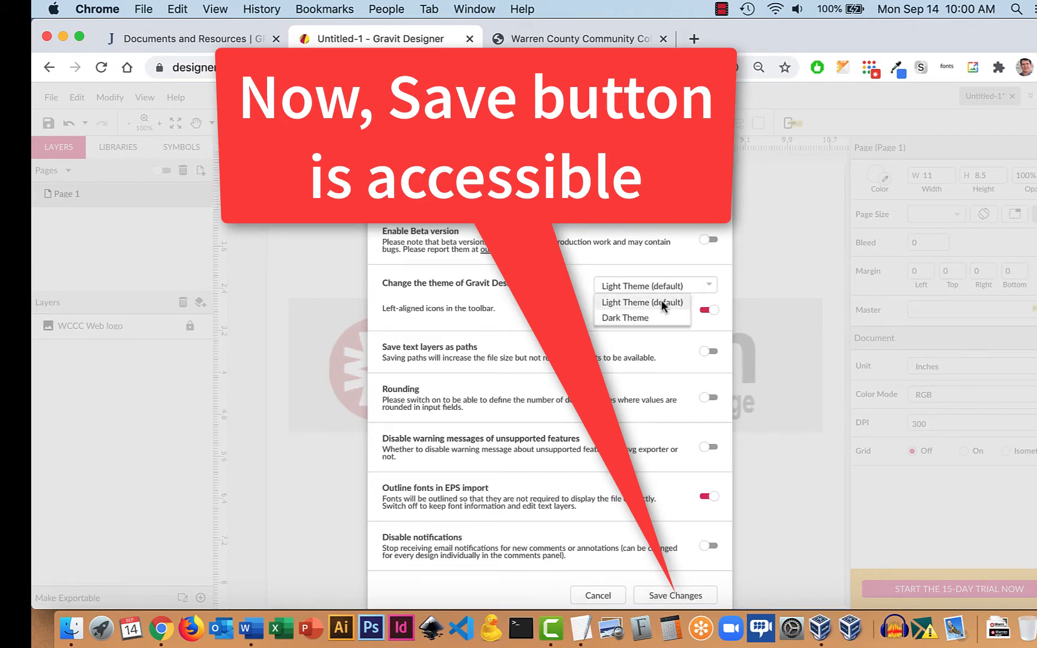
pyautogui.click(653, 318)
pyautogui.click(686, 596)
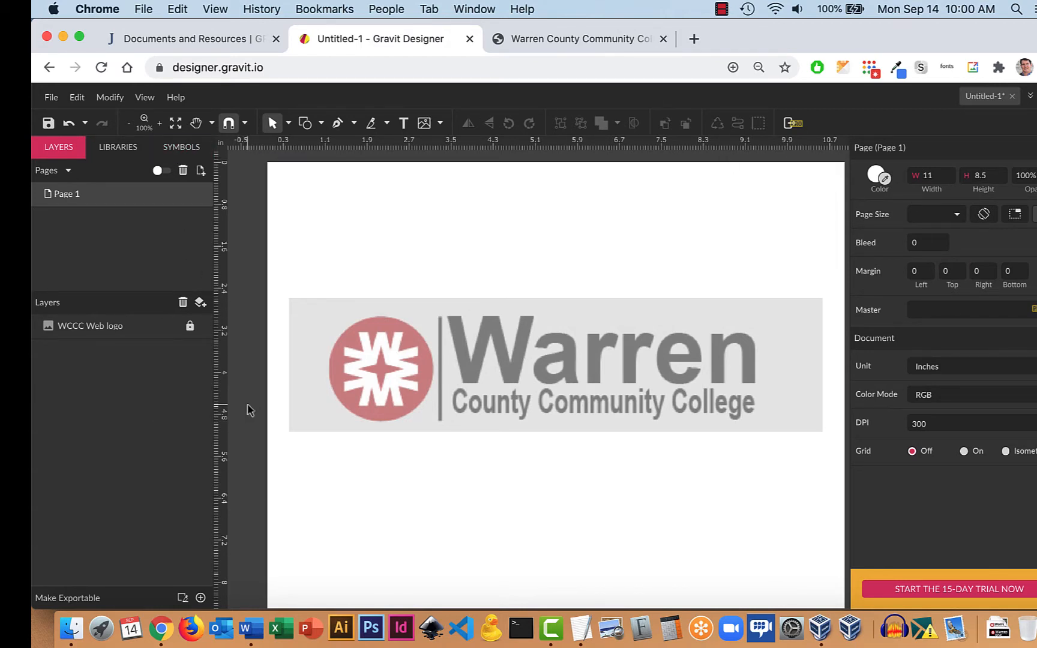
# Change the application theme back to Light Theme (default) in the settings and save the change
pyautogui.click(78, 99)
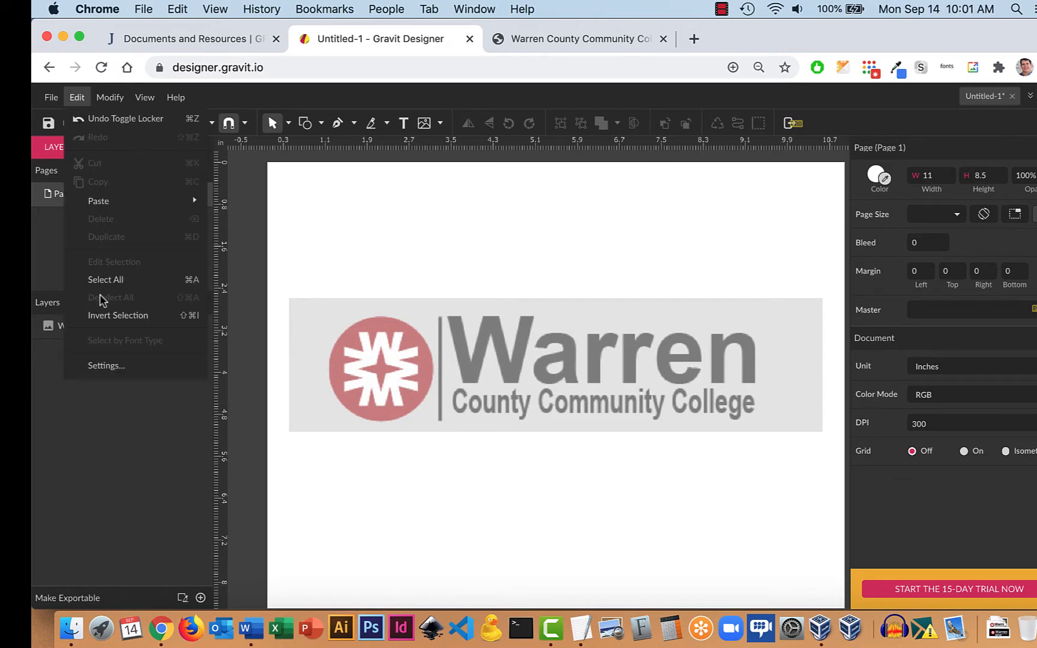
pyautogui.click(103, 368)
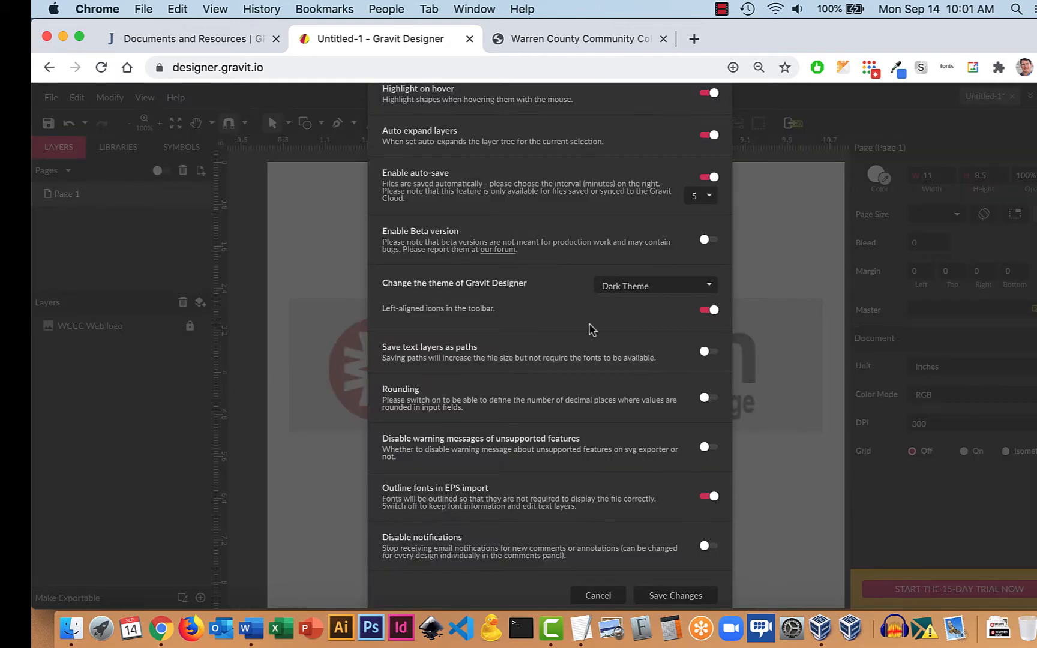
pyautogui.click(673, 288)
pyautogui.click(654, 301)
pyautogui.click(666, 597)
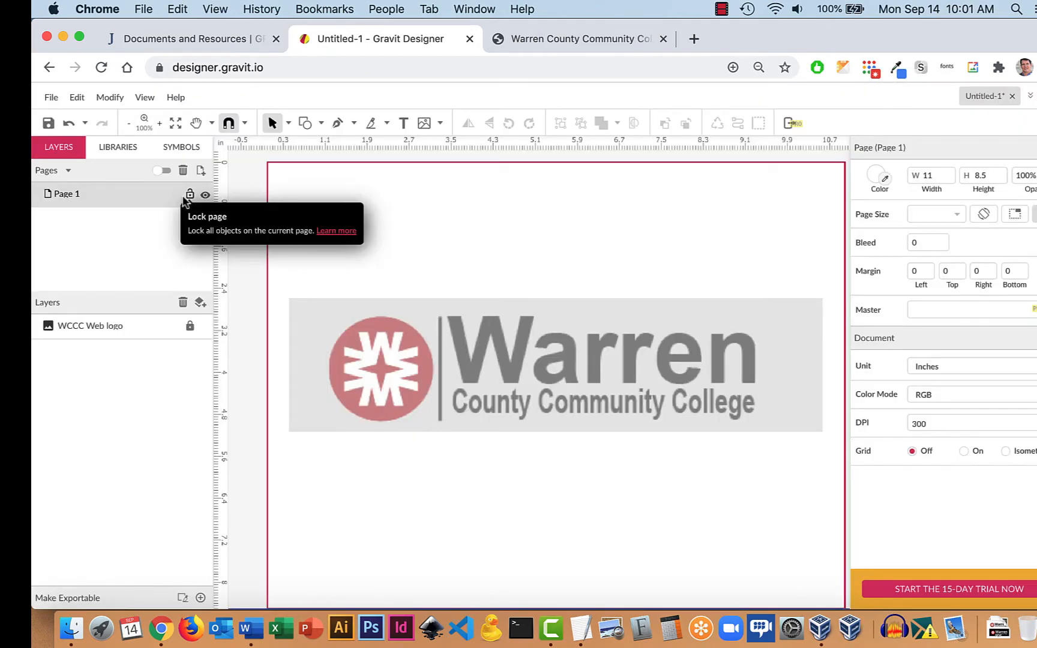
pyautogui.press('super+equal')
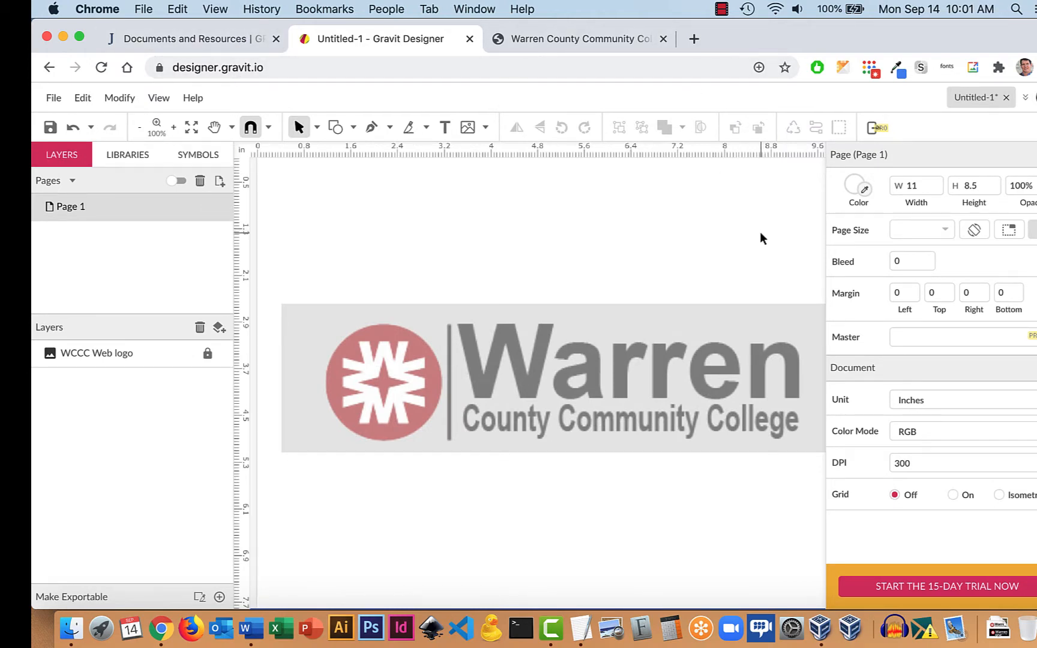
pyautogui.press('super+minus')
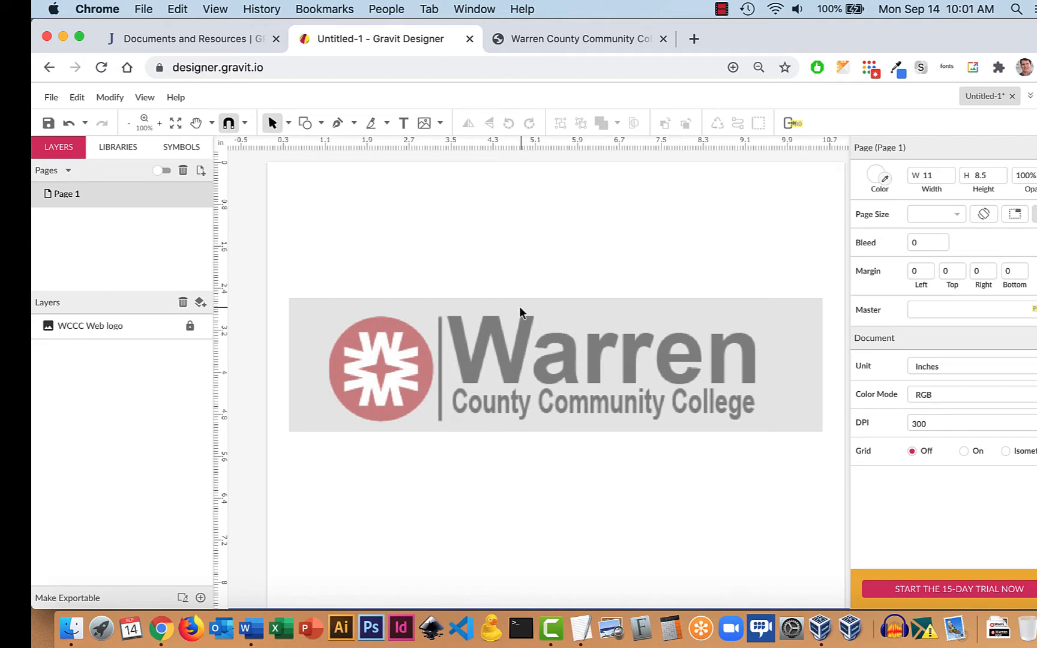
pyautogui.scroll(3, 520, 311)
pyautogui.scroll(-3, 519, 312)
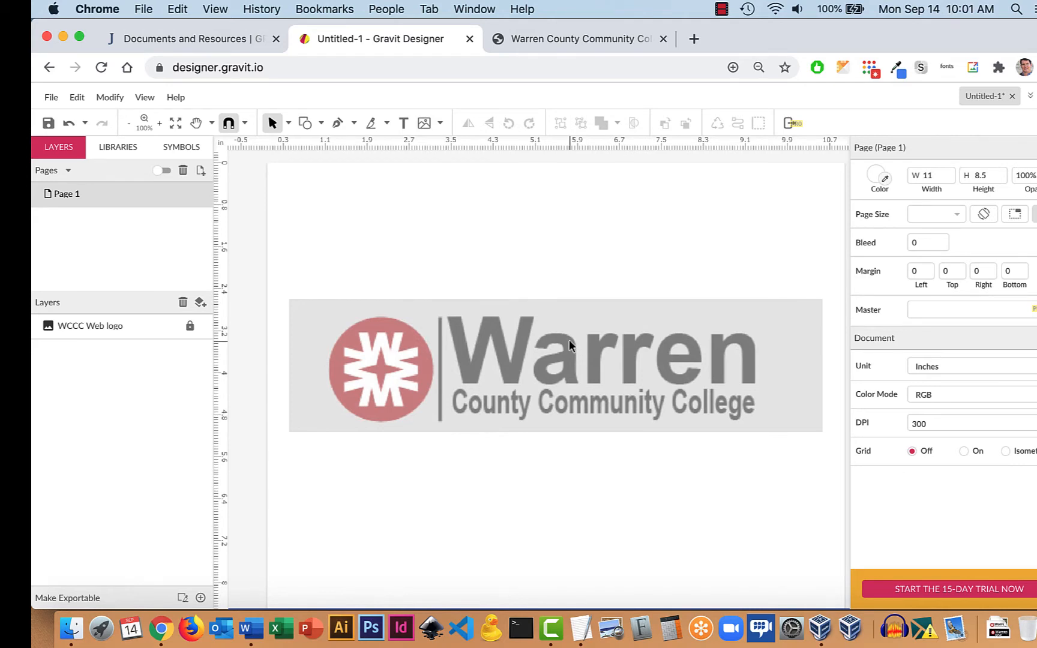
# Zoom the canvas to 200% and pan to bring the logo's red circular emblem into view
pyautogui.scroll(4, 568, 344)
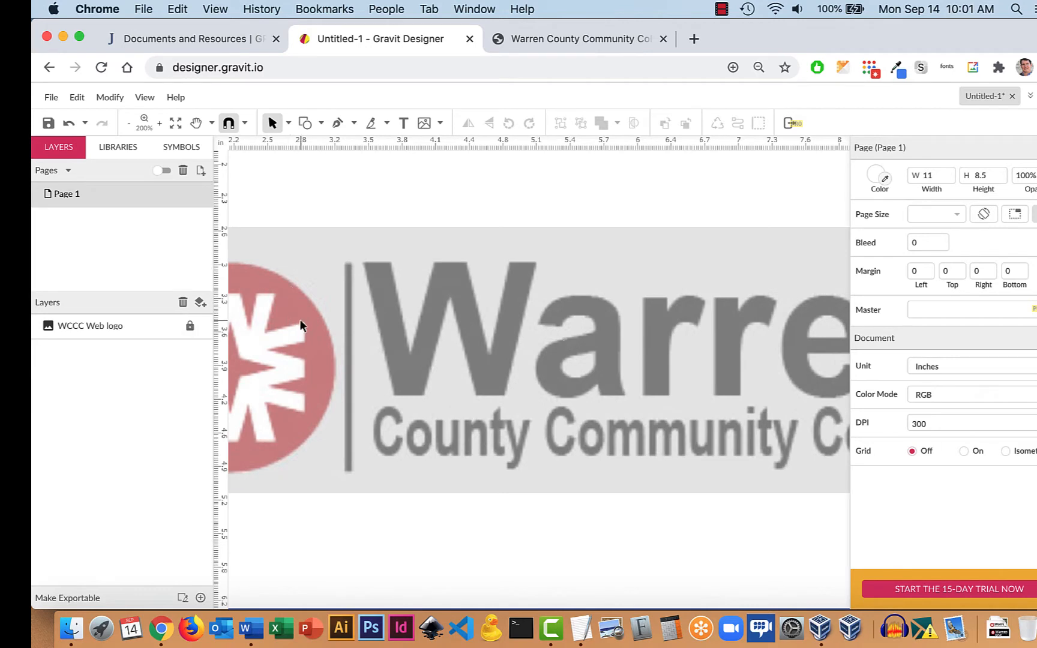
pyautogui.press('space')
pyautogui.moveTo(307, 326); pyautogui.dragTo(546, 319)
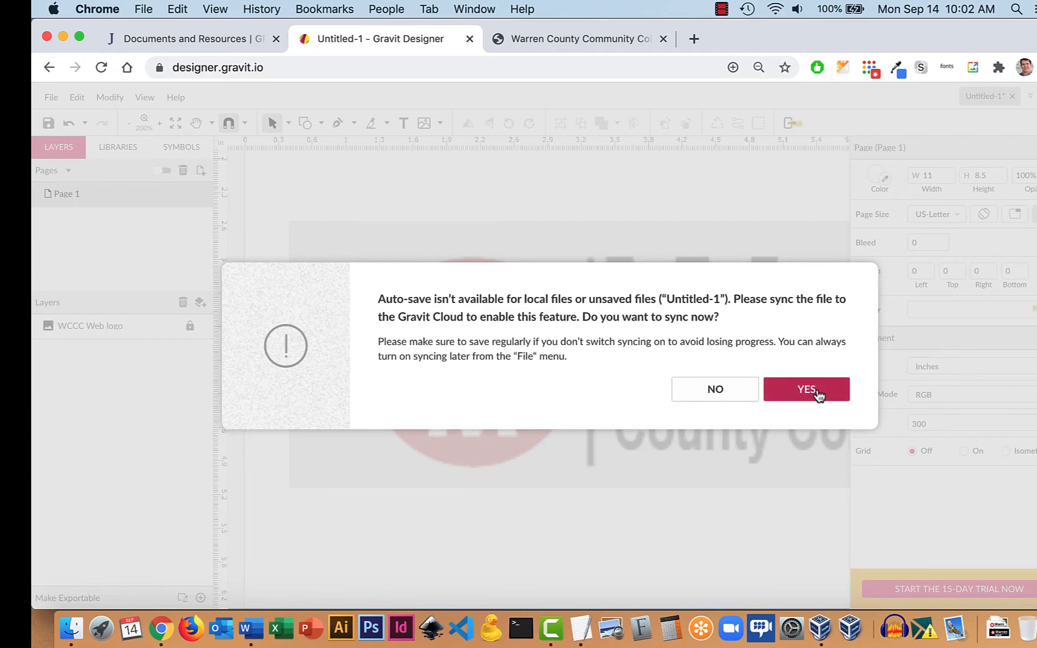
# Decline syncing for auto-save and save the design to the cloud as 2-wccclogo
pyautogui.click(716, 387)
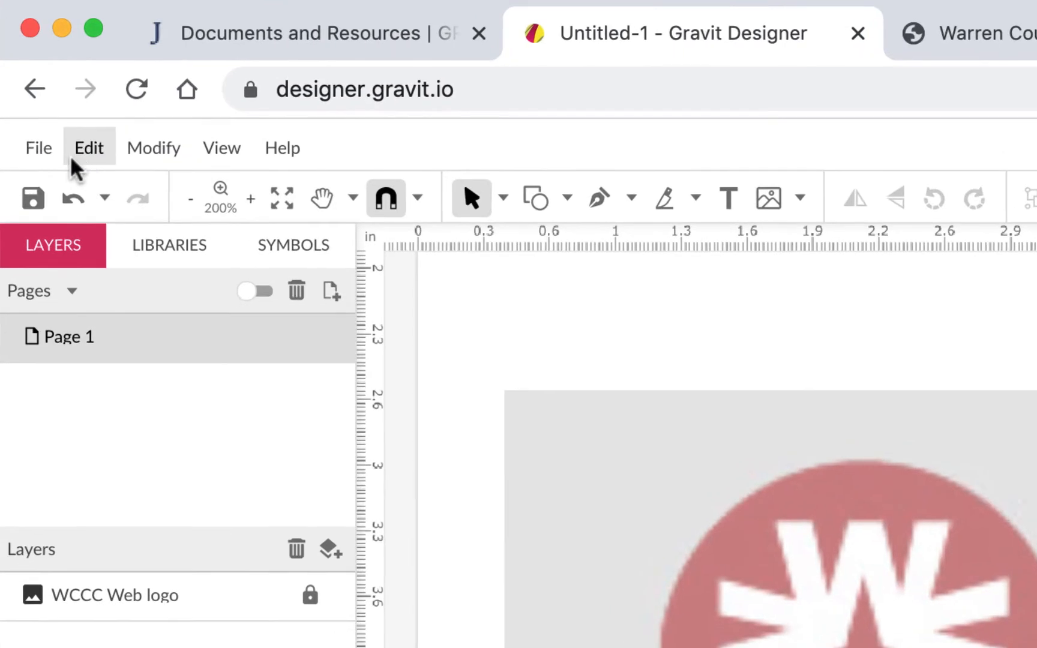
pyautogui.click(51, 98)
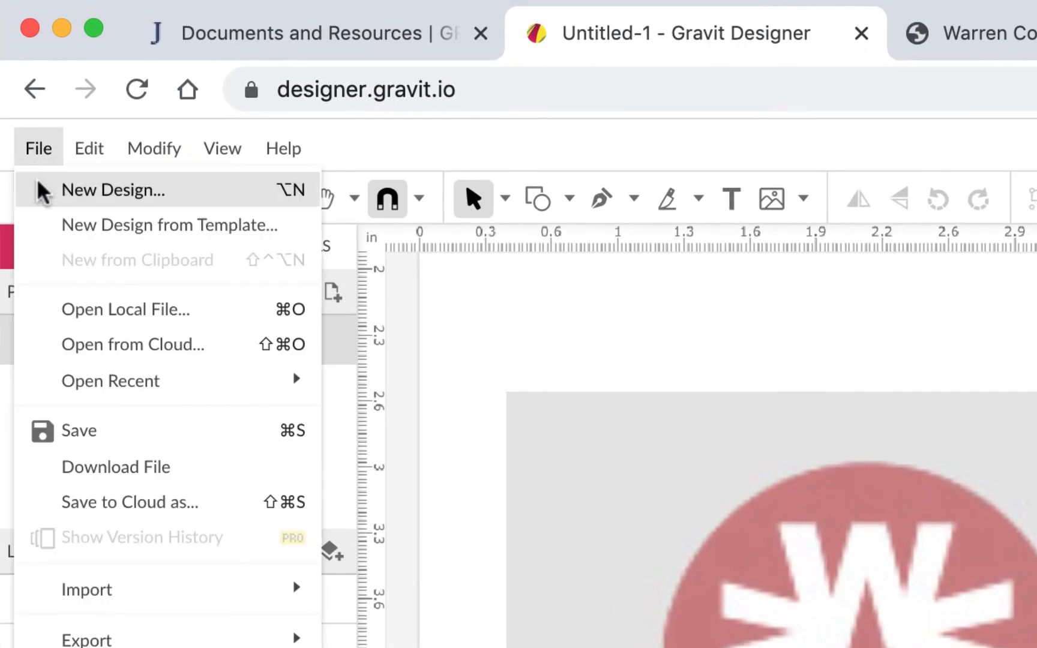
pyautogui.click(102, 505)
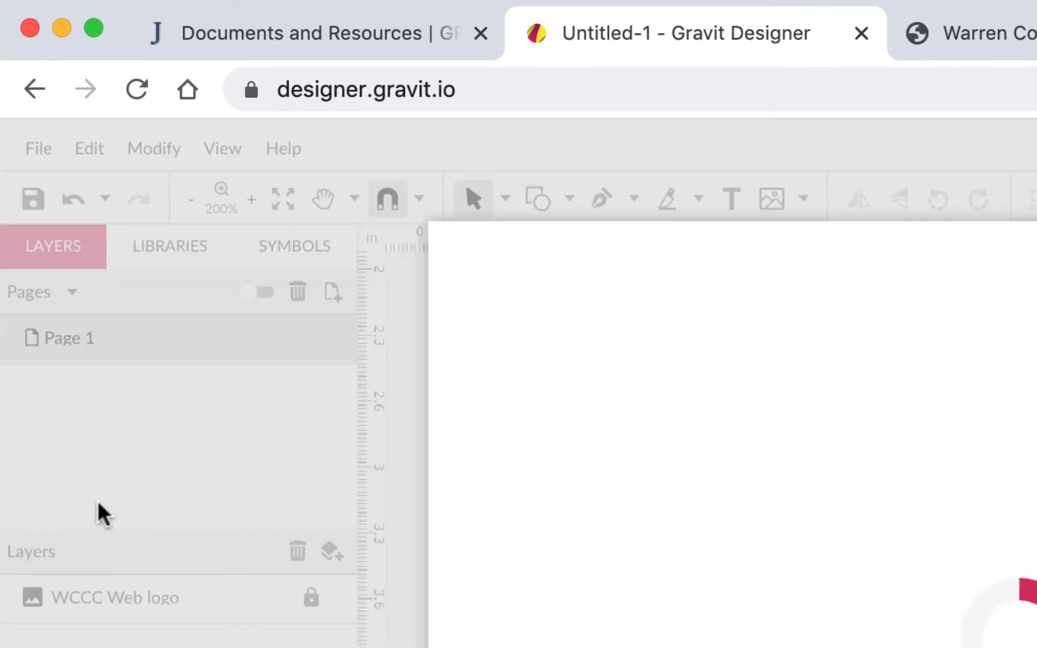
pyautogui.moveTo(792, 588)
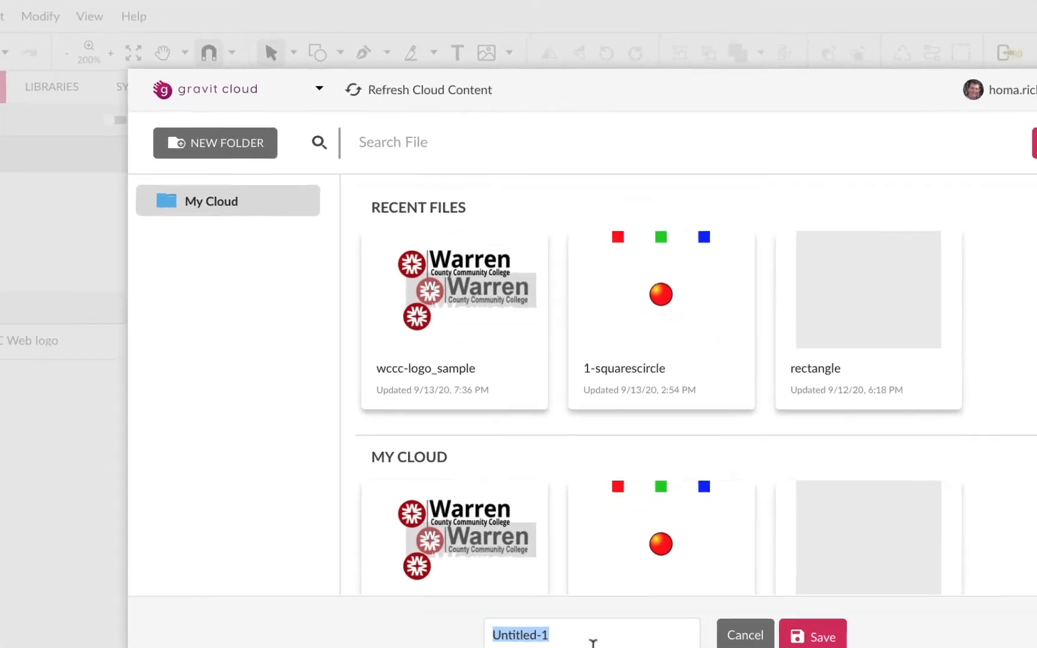
pyautogui.write('2-wcc')
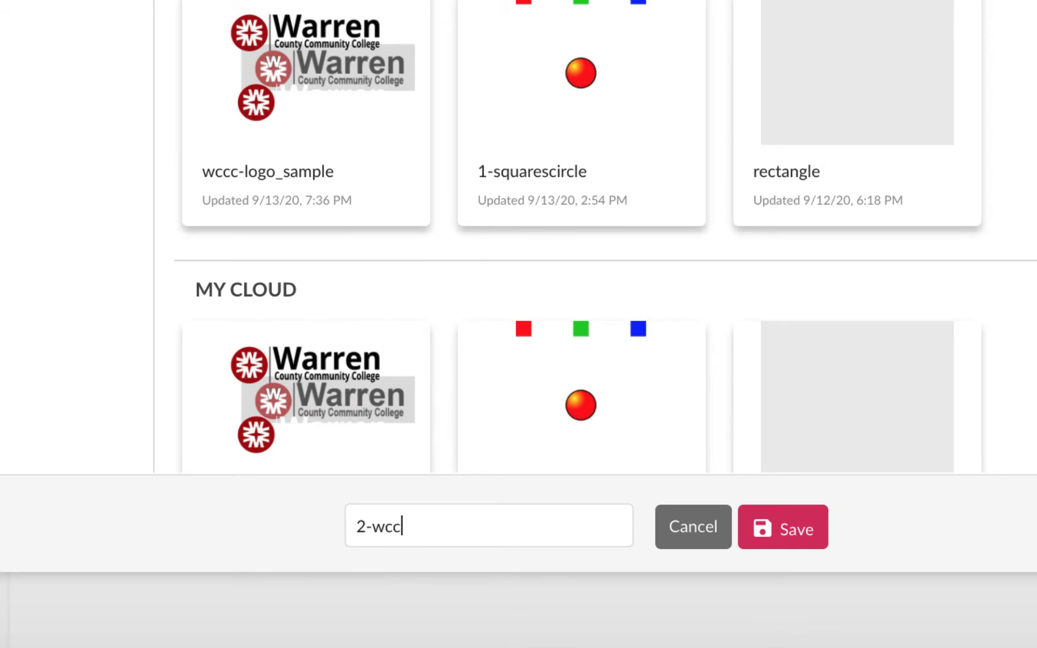
pyautogui.write('clogo')
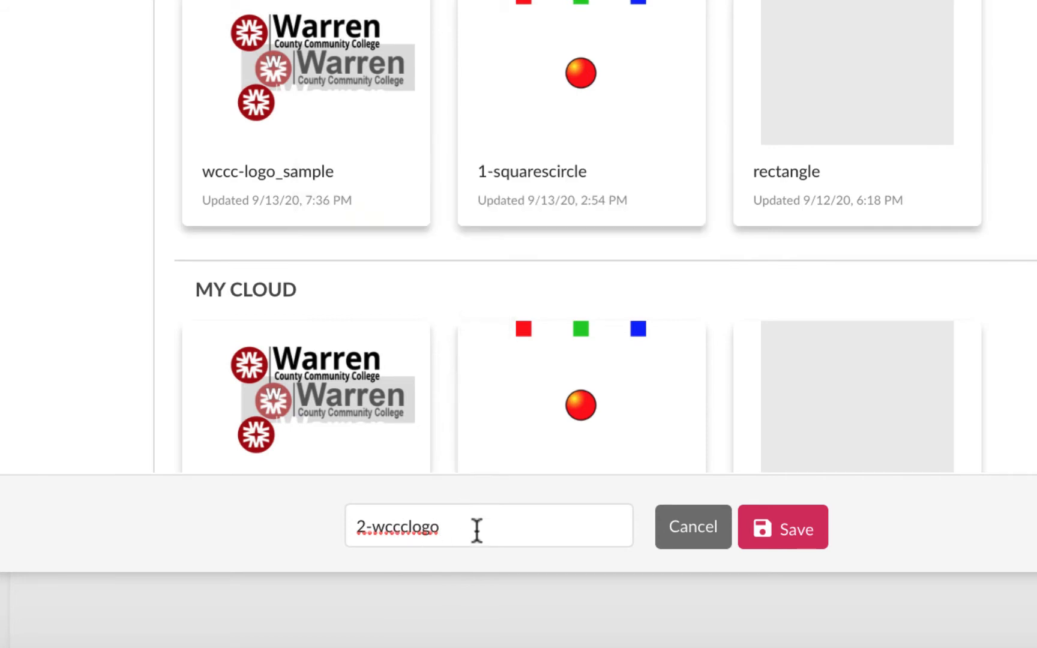
pyautogui.click(791, 517)
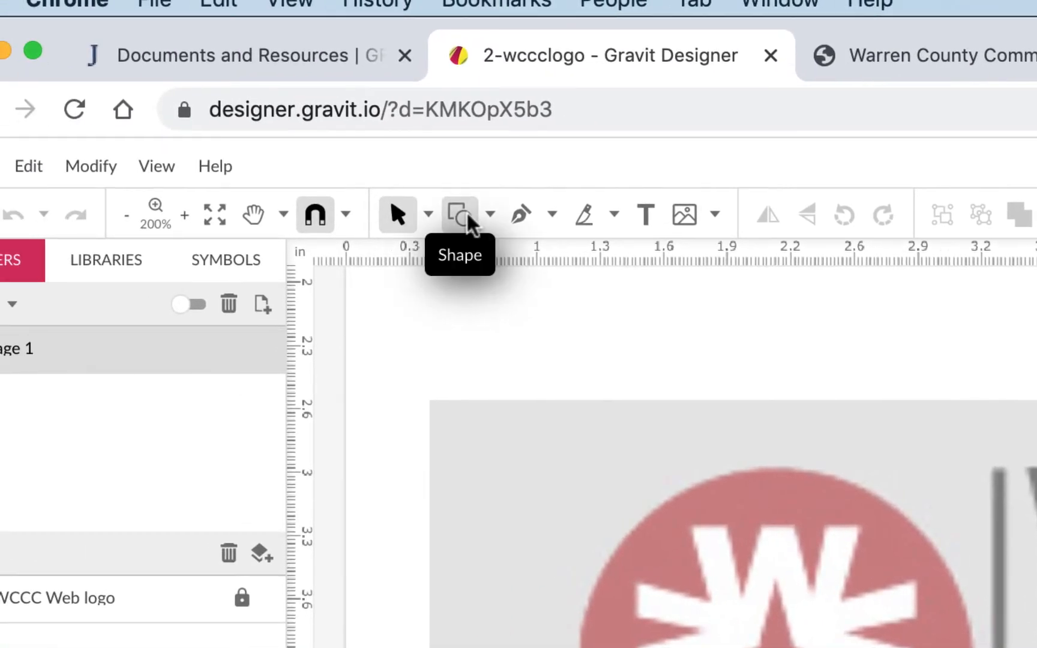
# Draw an ellipse without fill over the red circular emblem, stretching it sideways to match the circle's width
pyautogui.click(488, 217)
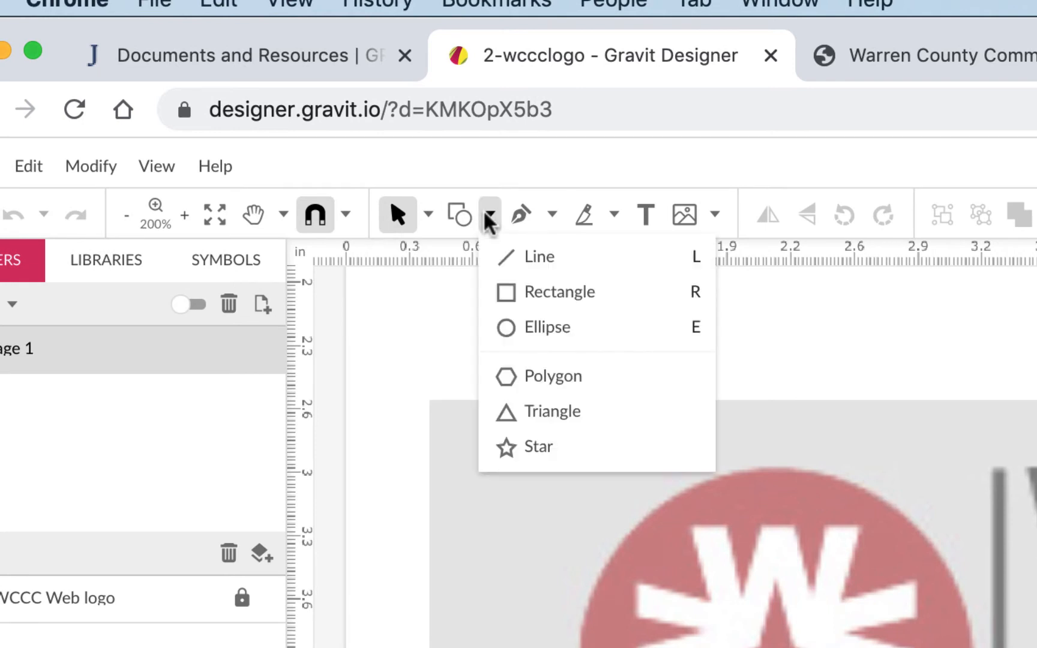
pyautogui.click(526, 321)
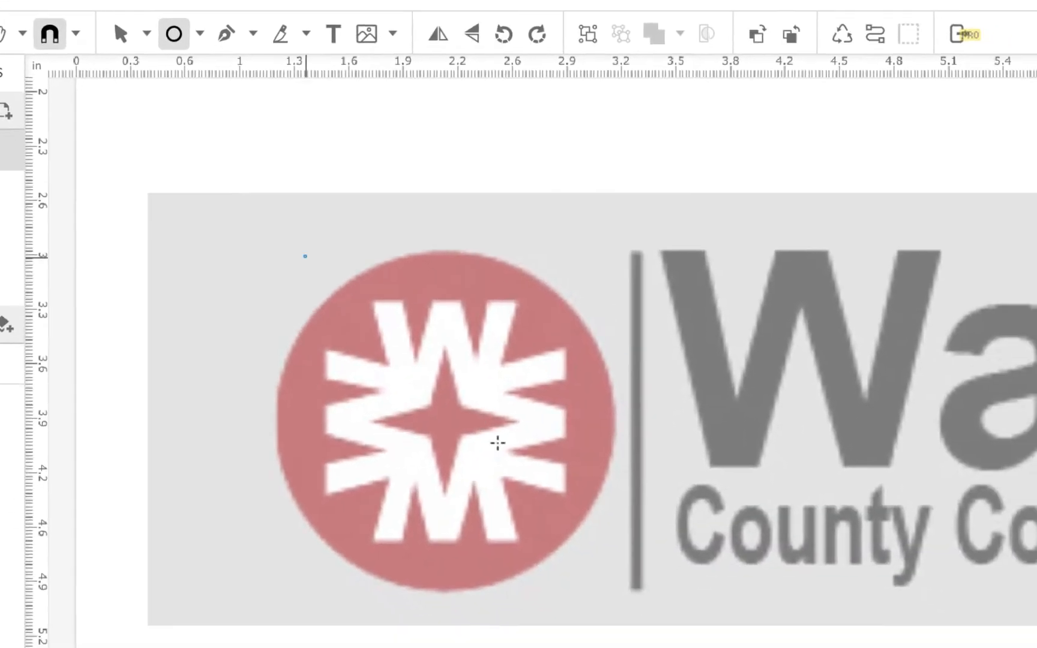
pyautogui.moveTo(513, 405)
pyautogui.mouseDown()
pyautogui.moveTo(792, 647)
pyautogui.moveTo(859, 647)
pyautogui.mouseUp()
pyautogui.moveTo(608, 595); pyautogui.dragTo(609, 593)
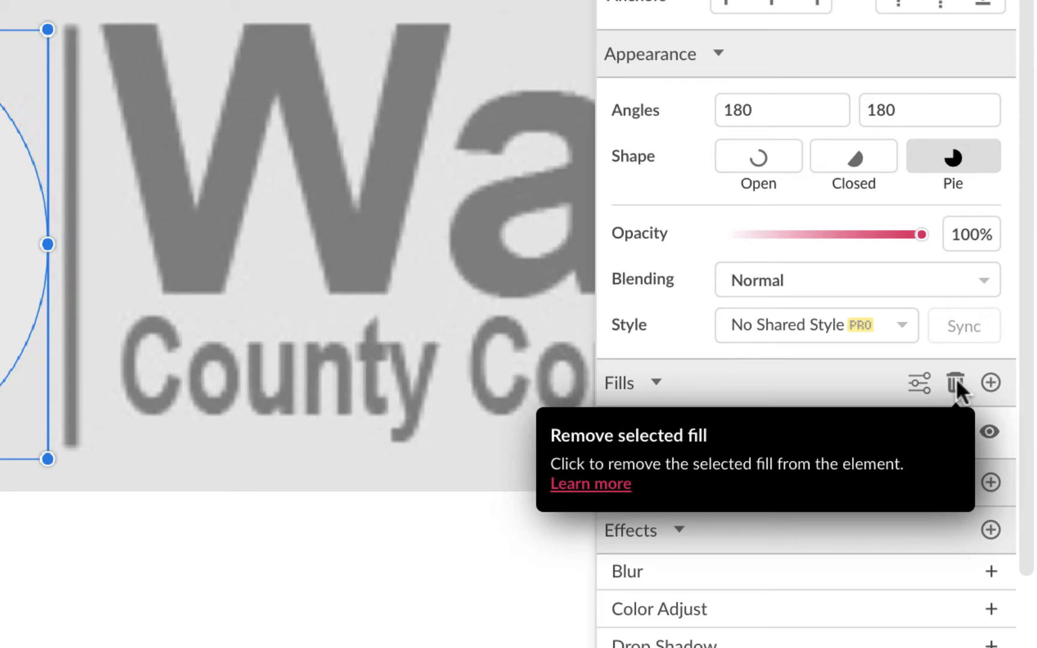
pyautogui.click(956, 381)
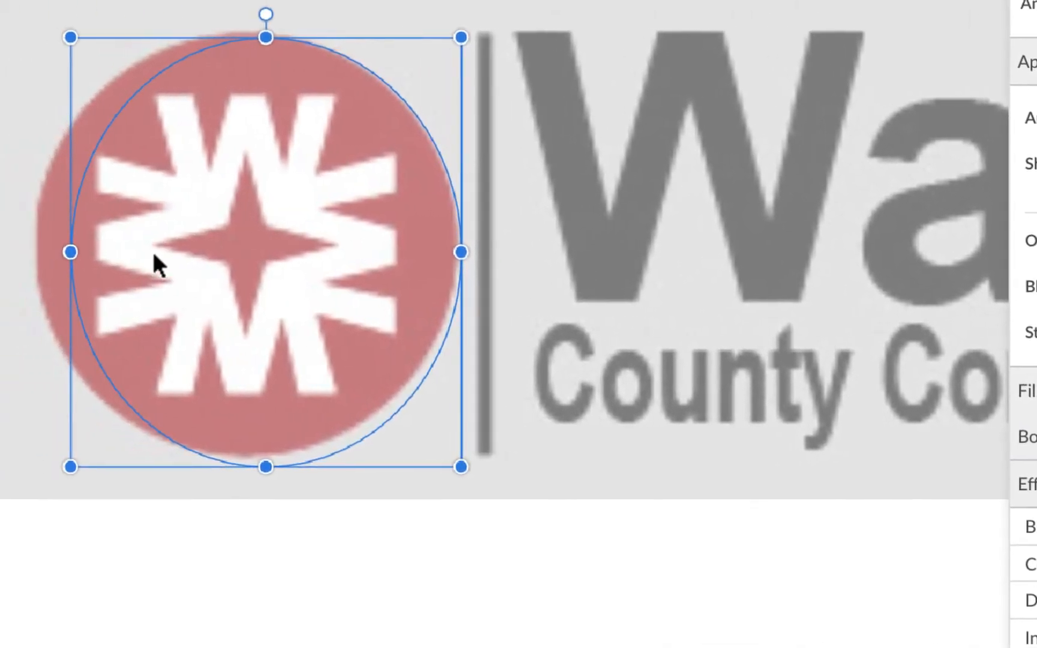
pyautogui.moveTo(70, 252); pyautogui.dragTo(34, 255)
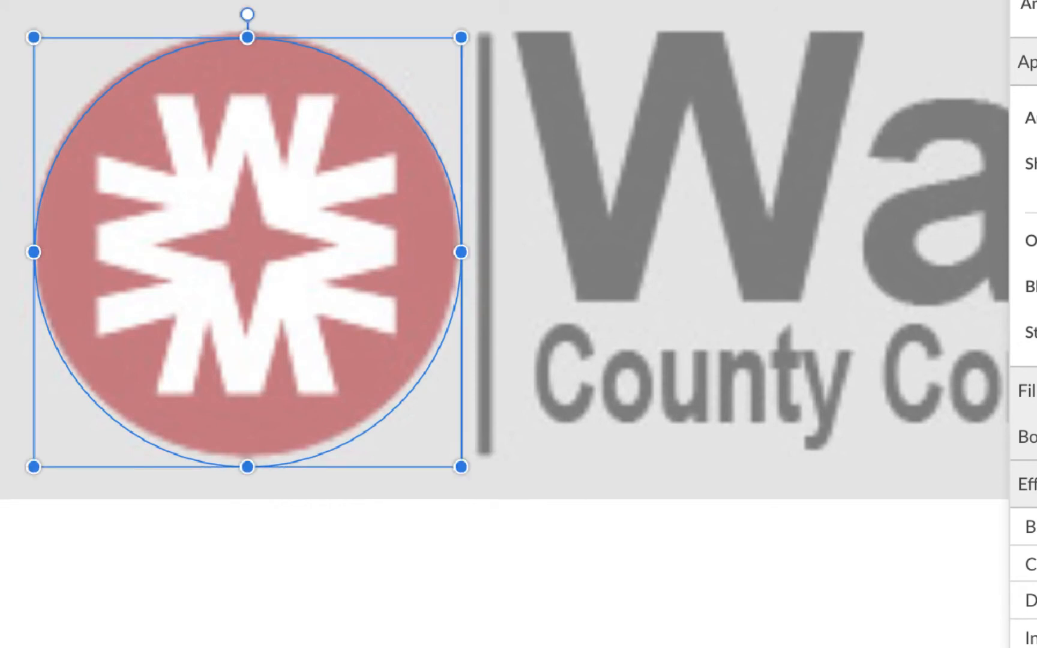
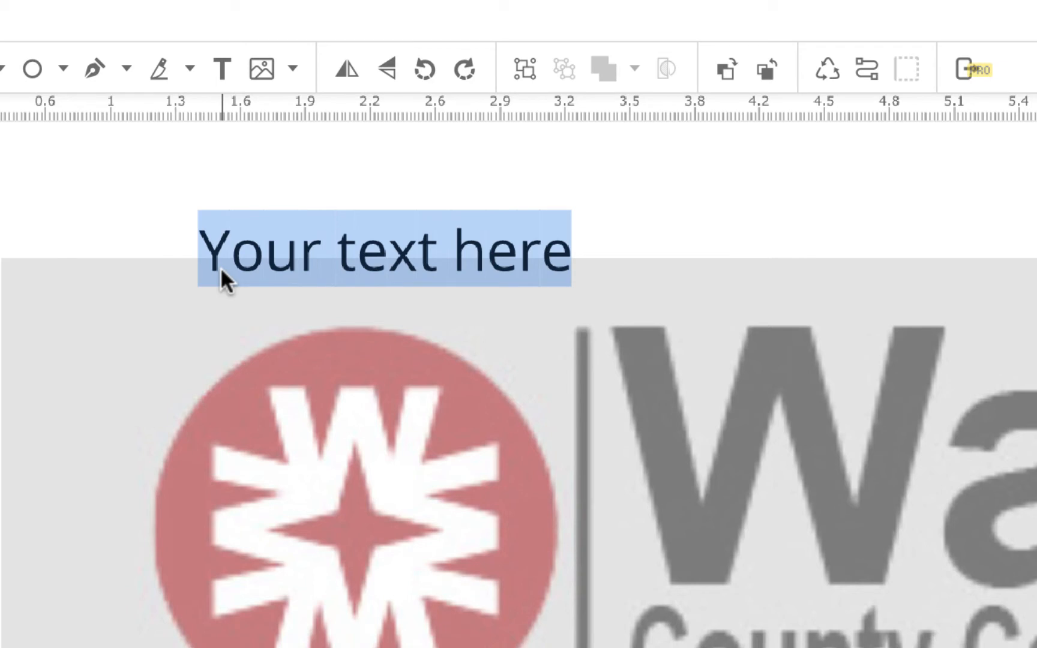
# Enter W as the text above the emblem, set its font size to 41 pt and enlarge its text box
pyautogui.write('W')
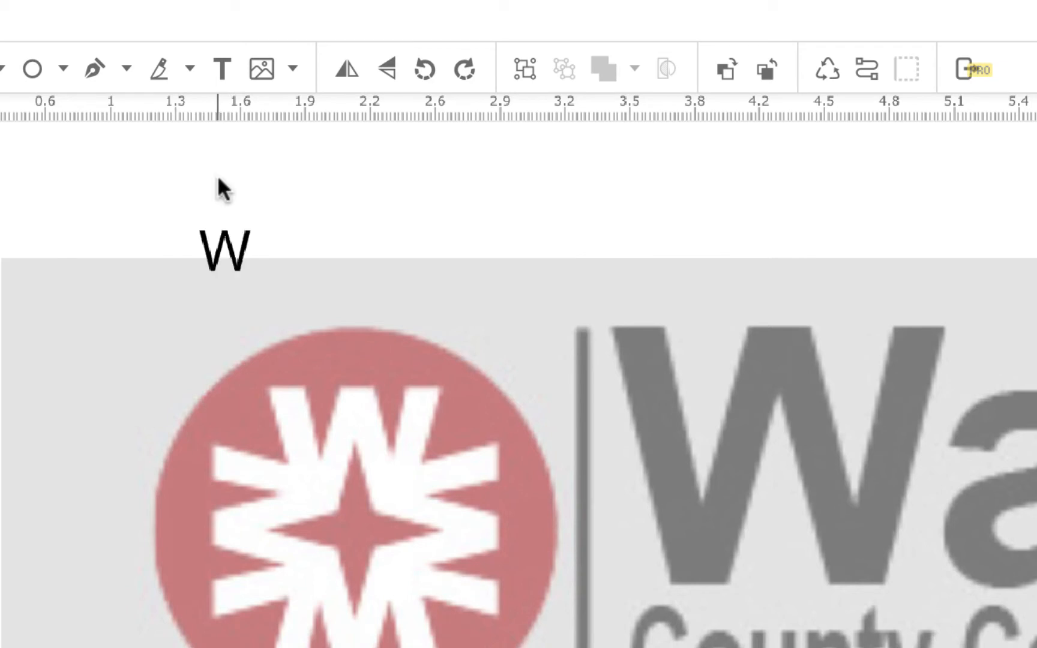
pyautogui.press('Escape')
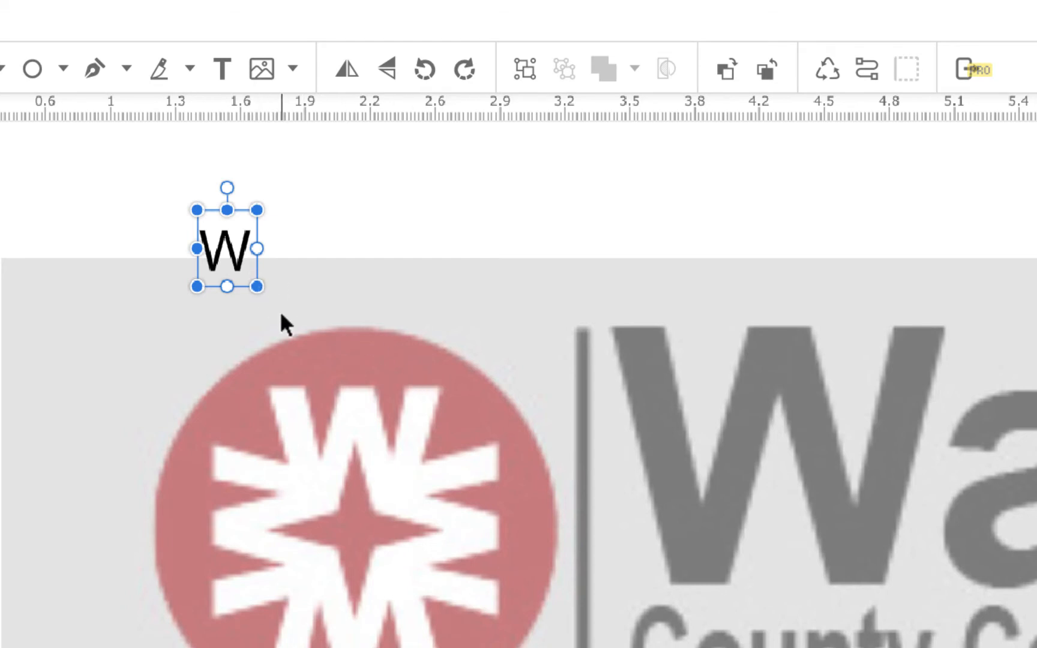
pyautogui.moveTo(257, 286)
pyautogui.mouseDown()
pyautogui.moveTo(369, 411)
pyautogui.moveTo(254, 295)
pyautogui.moveTo(262, 299)
pyautogui.mouseUp()
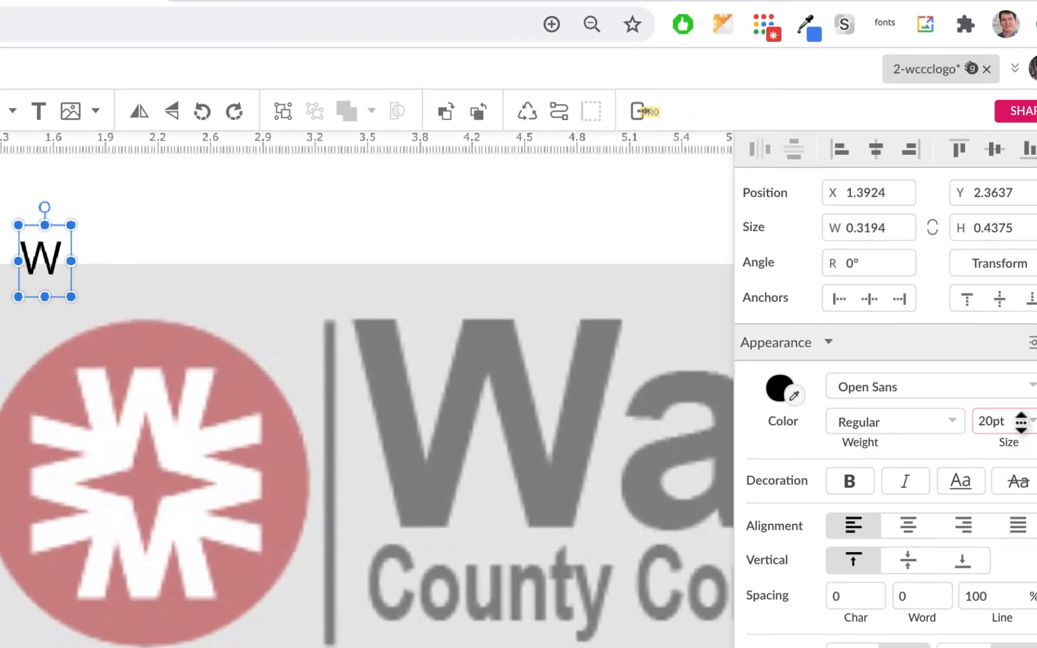
pyautogui.moveTo(1000, 424)
pyautogui.mouseDown()
pyautogui.moveTo(1000, 393)
pyautogui.moveTo(999, 408)
pyautogui.mouseUp()
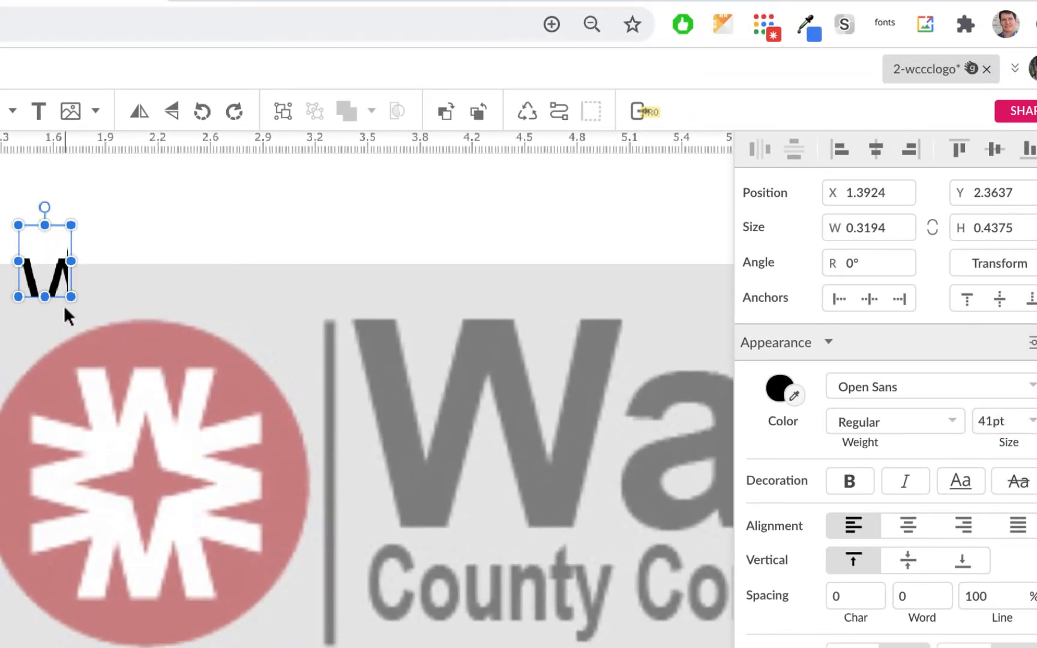
pyautogui.moveTo(72, 296); pyautogui.dragTo(159, 402)
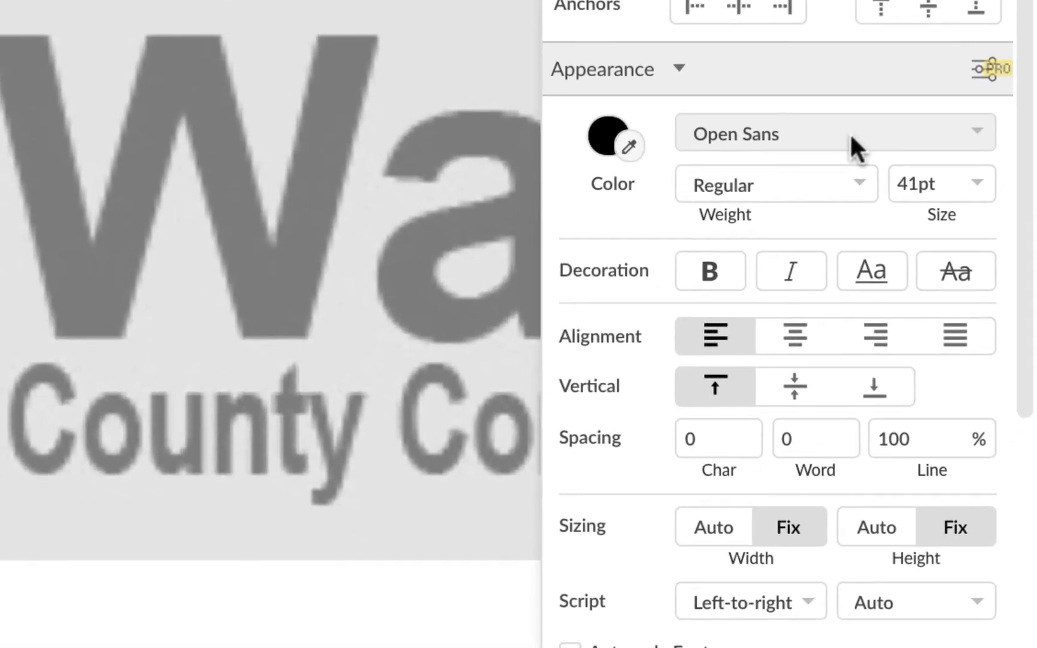
# Make the W Extra-Bold with a larger font size and move it over the emblem's upper white W
pyautogui.click(859, 182)
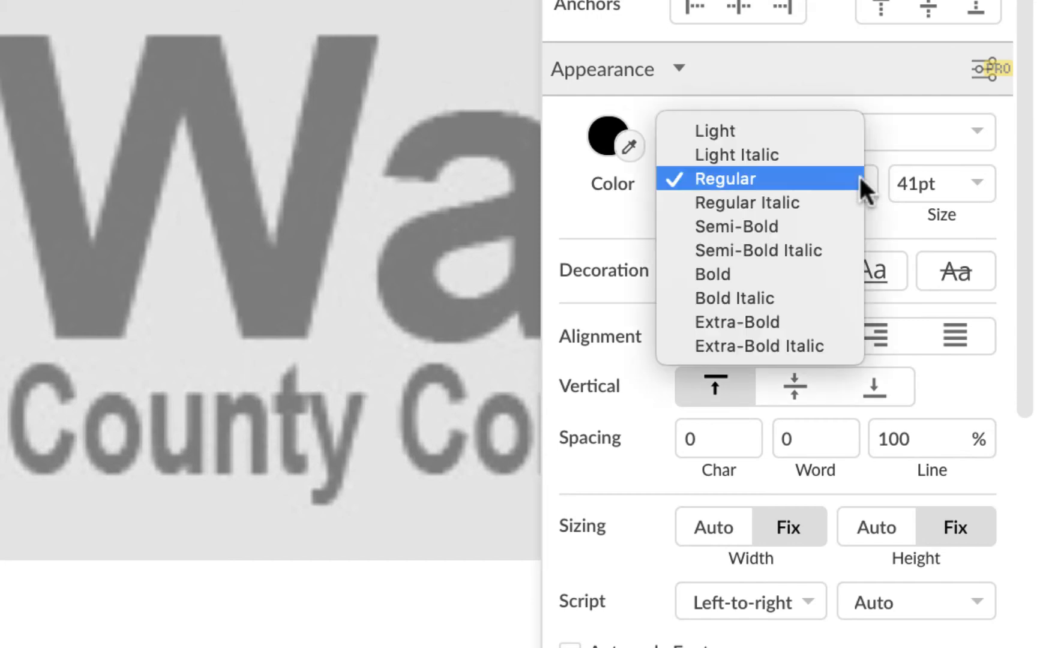
pyautogui.click(806, 320)
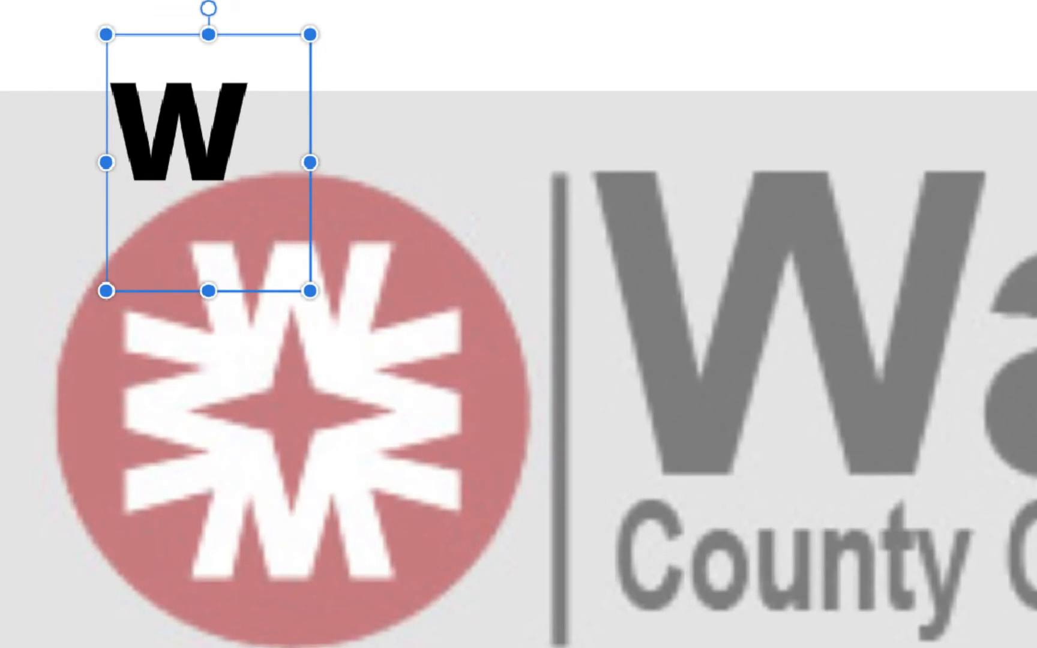
pyautogui.moveTo(1021, 207); pyautogui.dragTo(1034, 207)
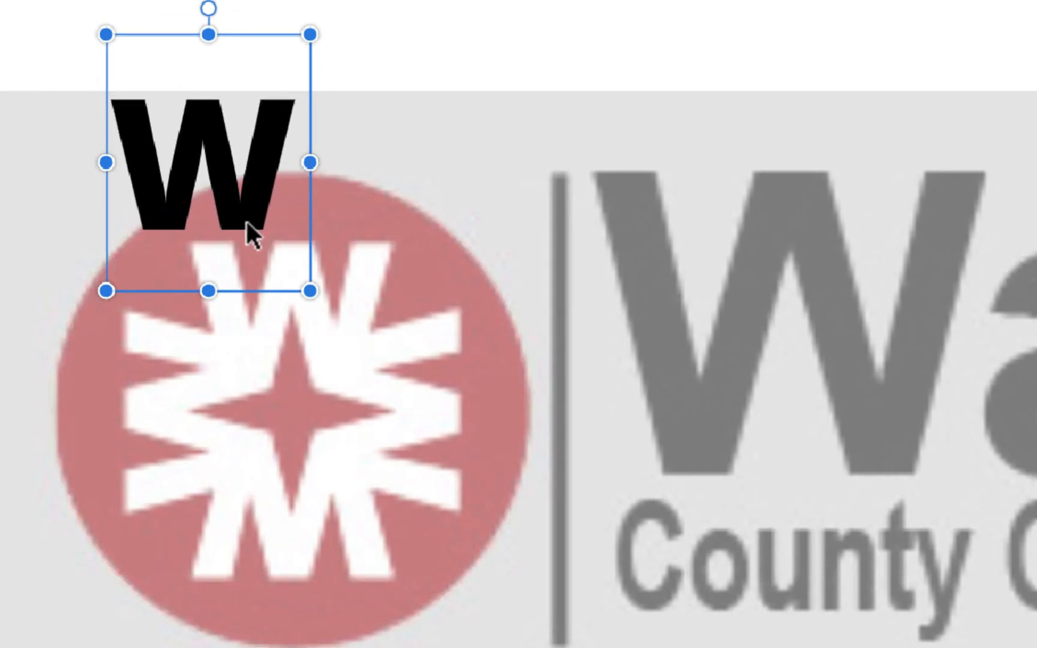
pyautogui.moveTo(261, 155); pyautogui.dragTo(345, 278)
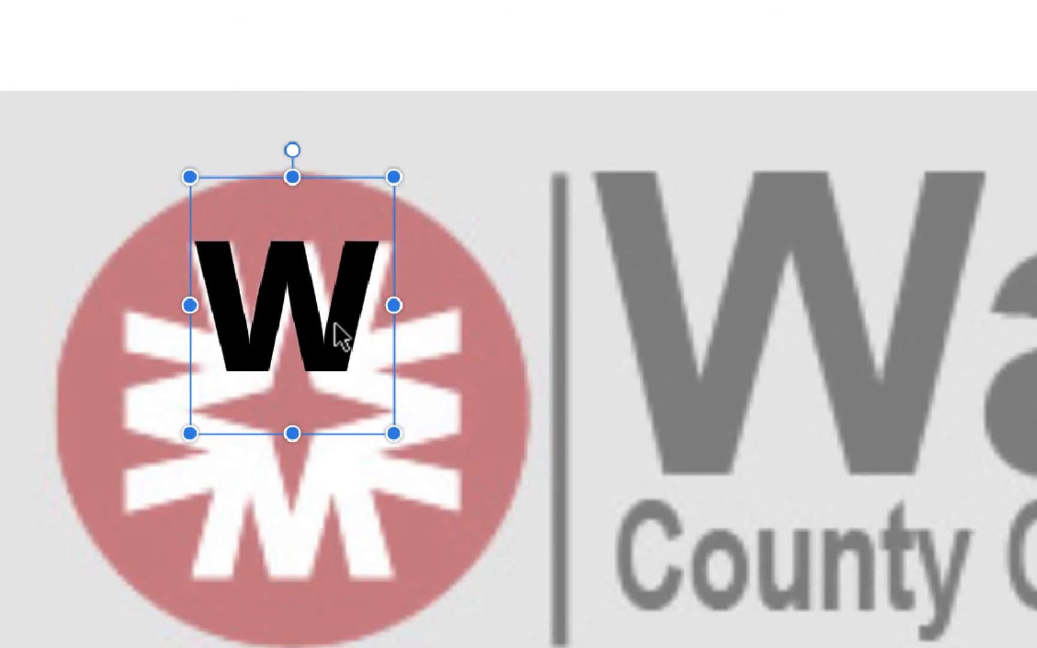
# Convert the W text over the emblem to a path
pyautogui.scroll(5, 336, 329)
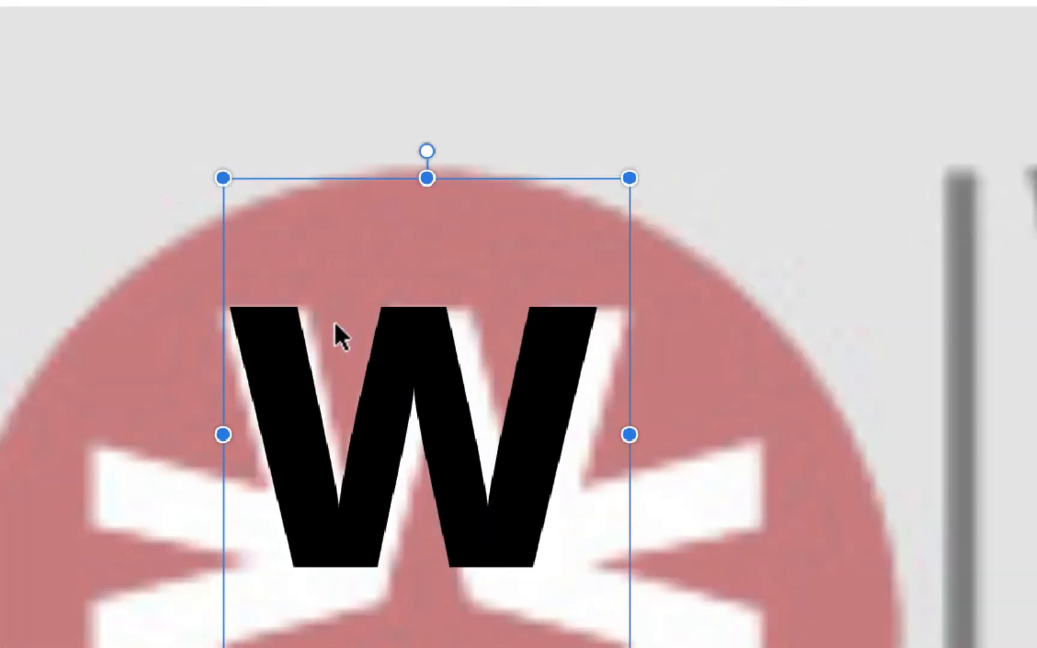
pyautogui.moveTo(743, 438); pyautogui.dragTo(641, 311)
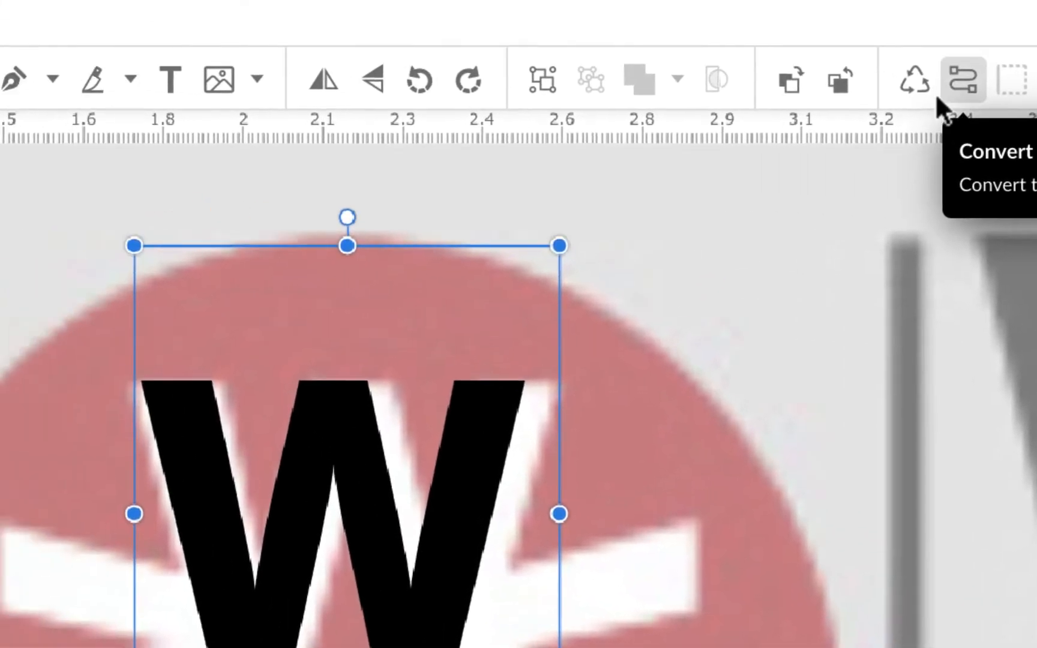
pyautogui.click(220, 50)
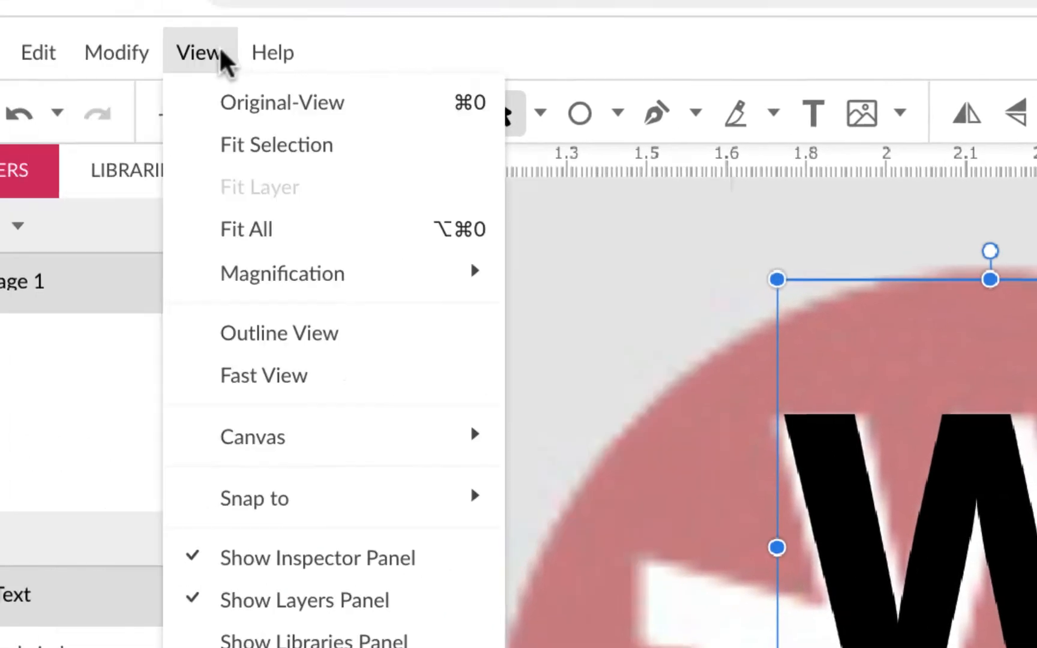
pyautogui.click(96, 48)
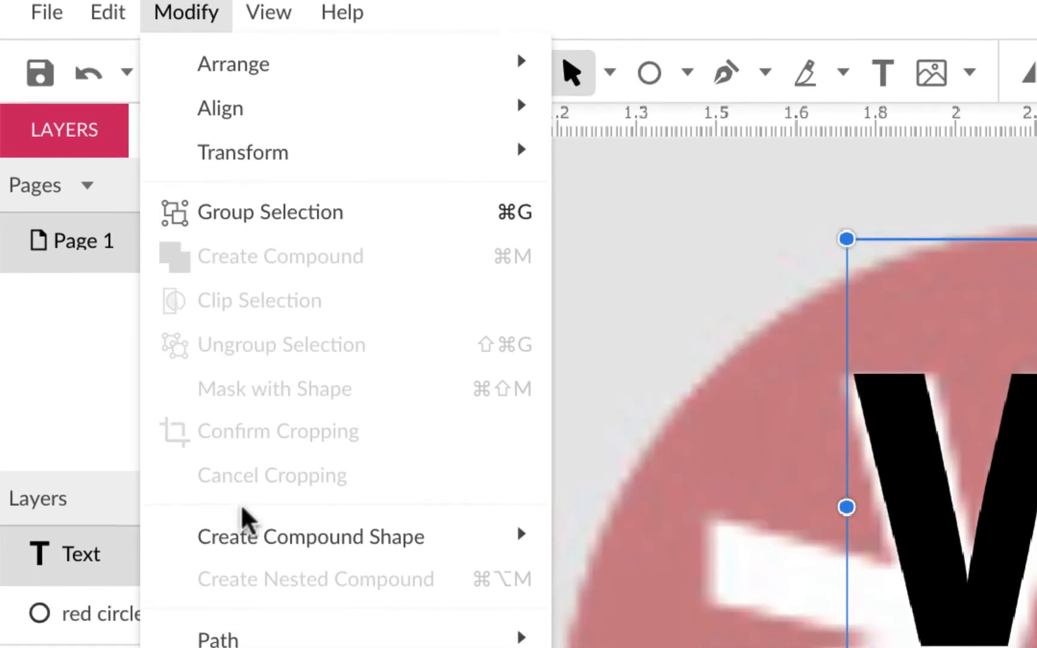
pyautogui.moveTo(179, 647)
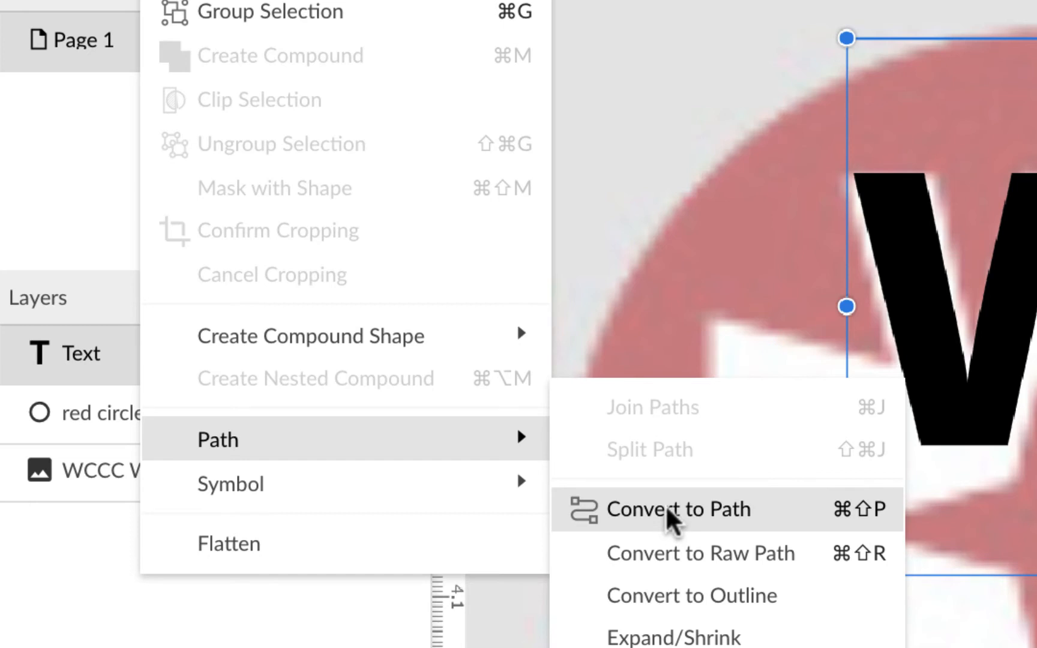
pyautogui.click(669, 512)
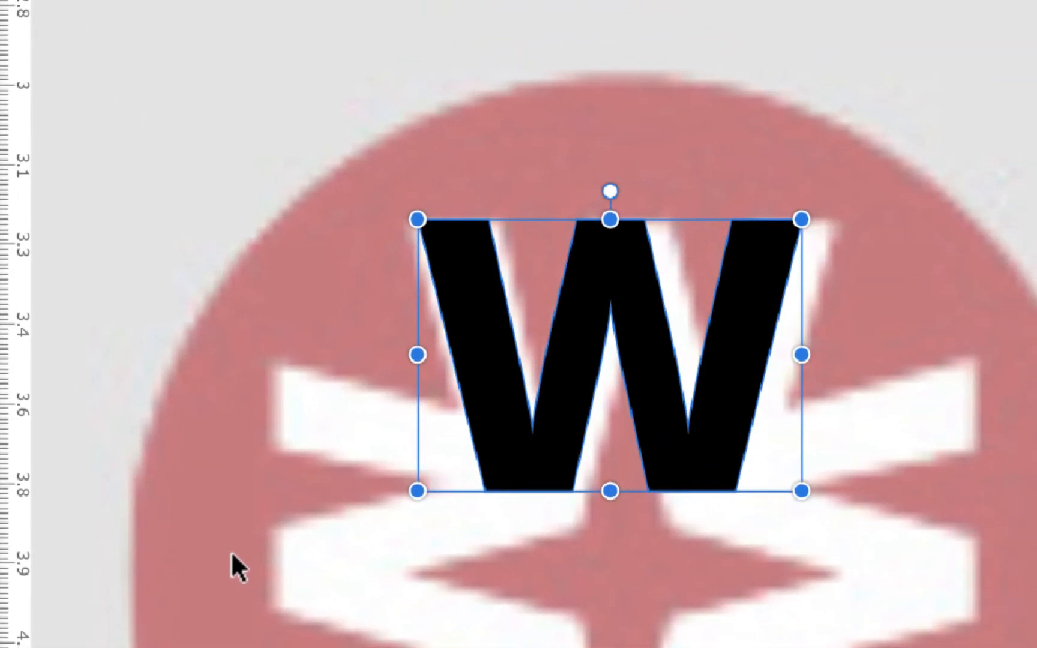
# Remove the black fill from the W path
pyautogui.click(231, 551)
pyautogui.click(752, 313)
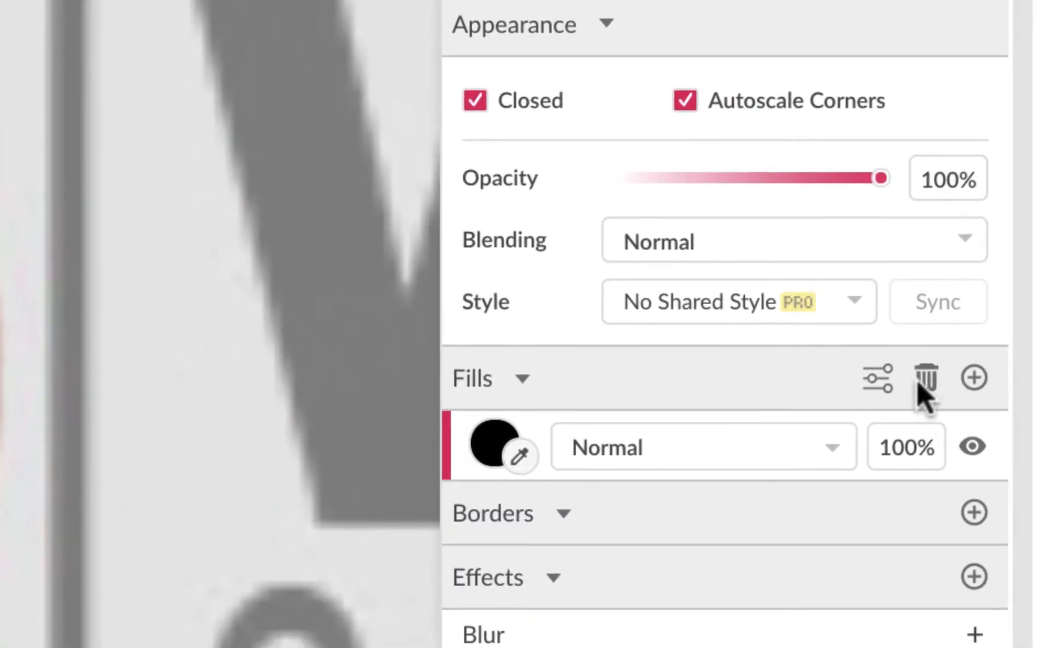
pyautogui.click(1007, 394)
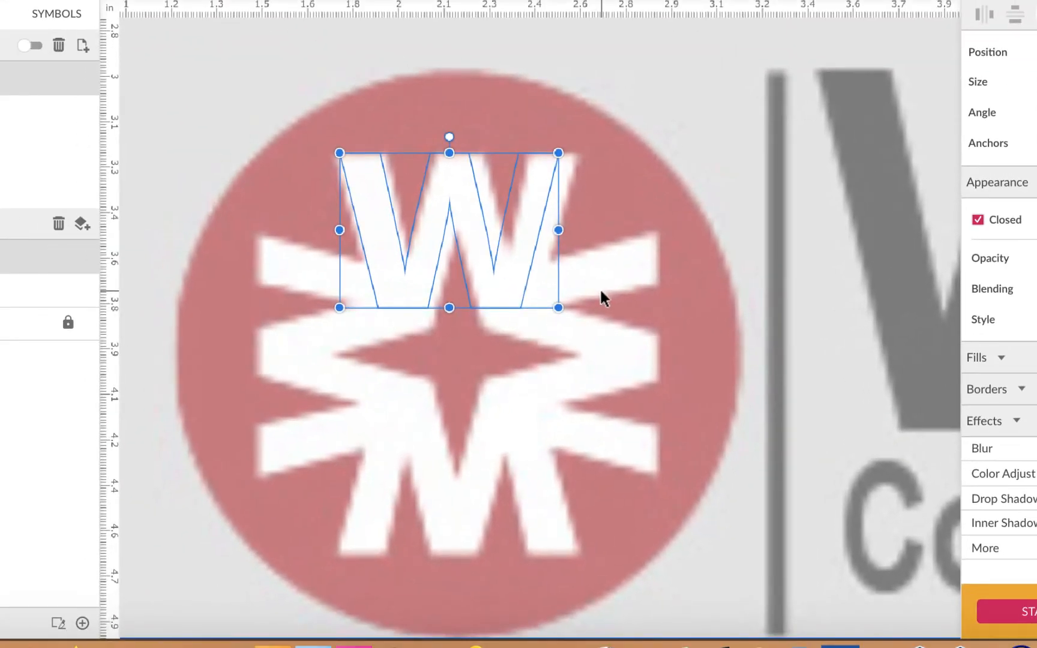
# Add a black border to the W path and set the border width to .25
pyautogui.press('super+plus')
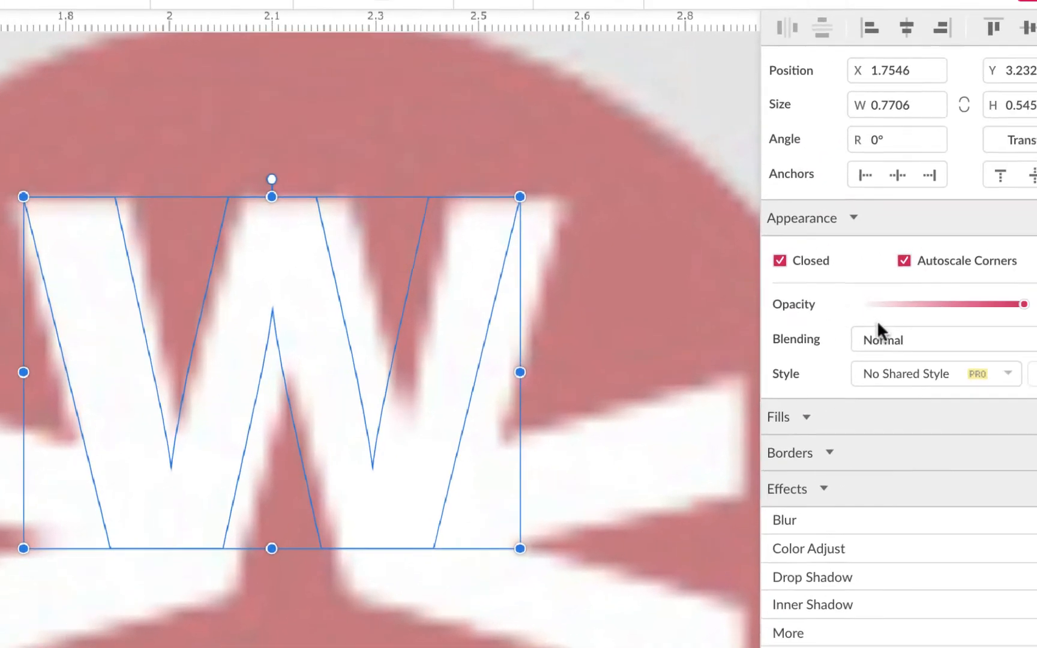
pyautogui.click(1013, 475)
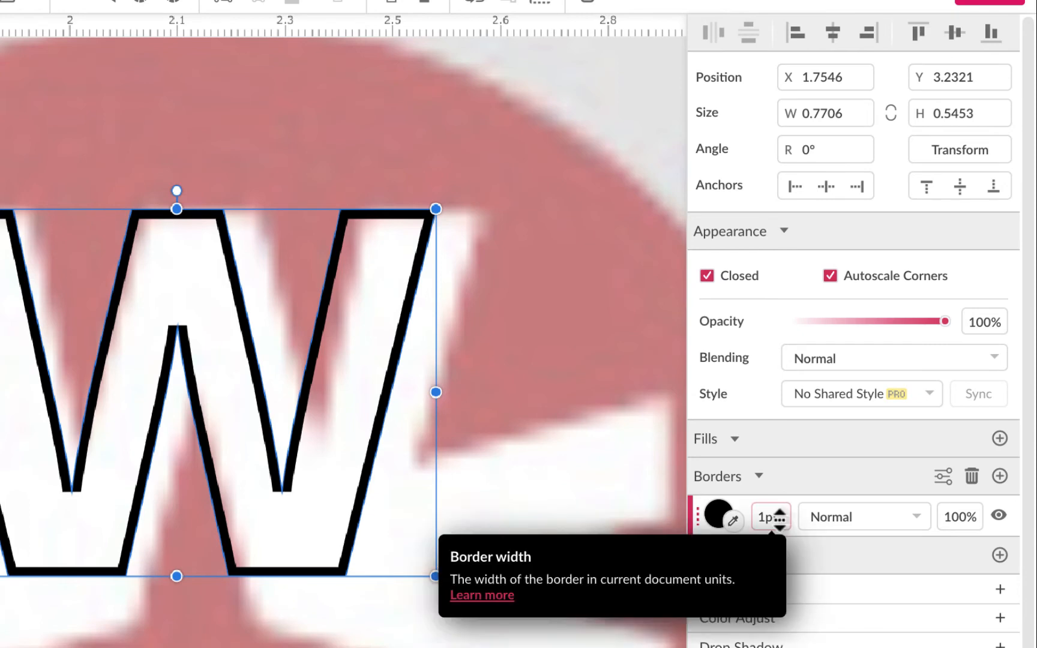
pyautogui.click(760, 517)
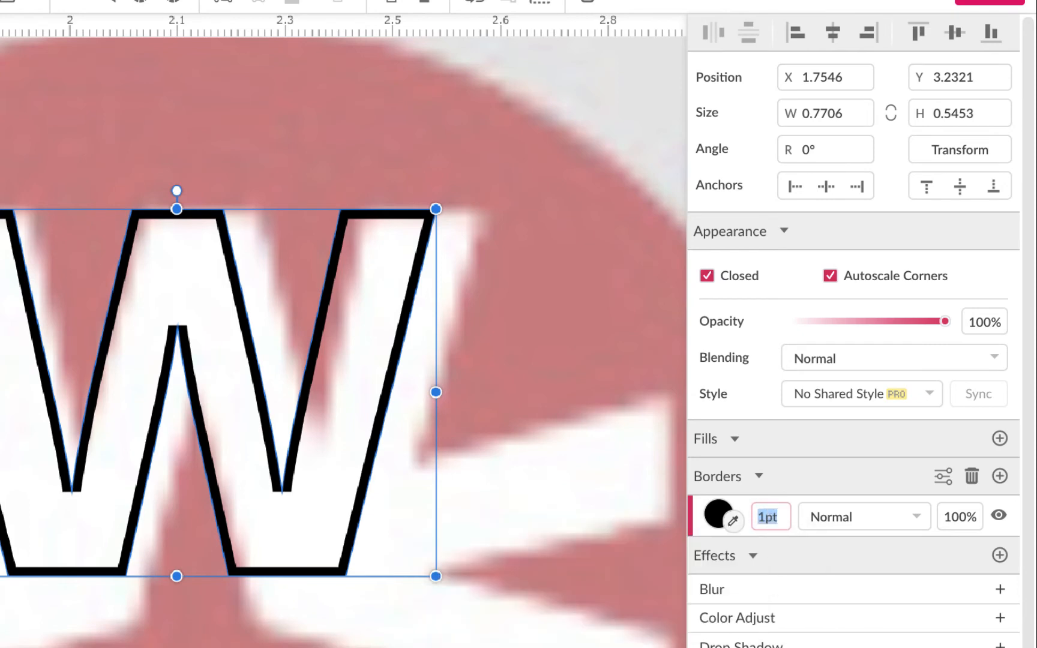
pyautogui.write('.25')
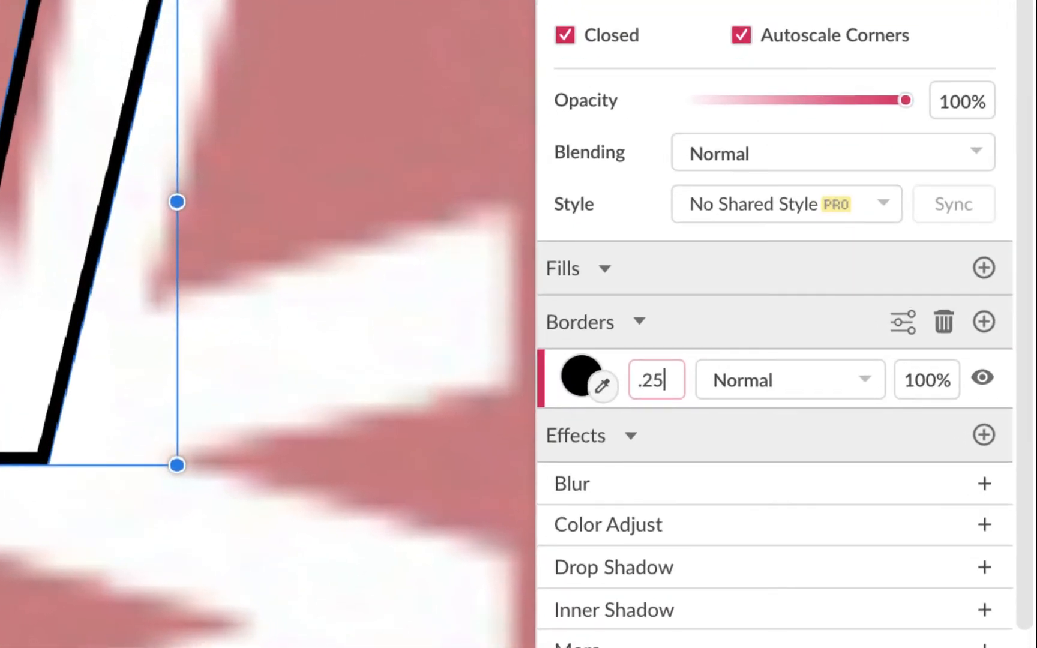
pyautogui.press('Return')
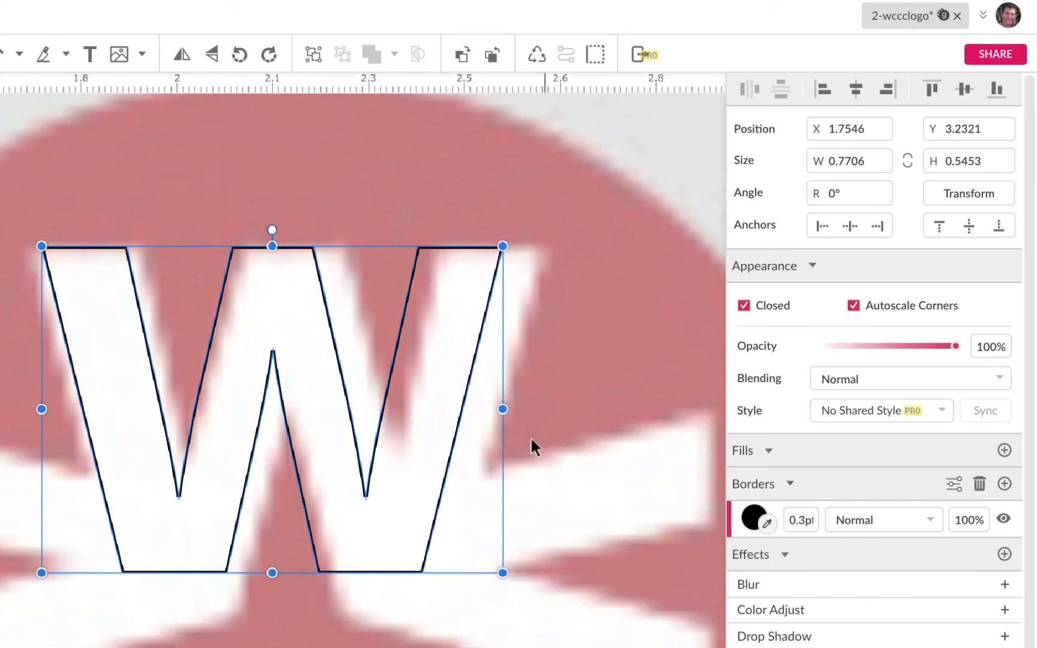
# Move and stretch the outlined W to 0.858 wide so it matches the emblem's upper white W
pyautogui.moveTo(219, 314)
pyautogui.mouseDown()
pyautogui.moveTo(232, 328)
pyautogui.moveTo(209, 317)
pyautogui.mouseUp()
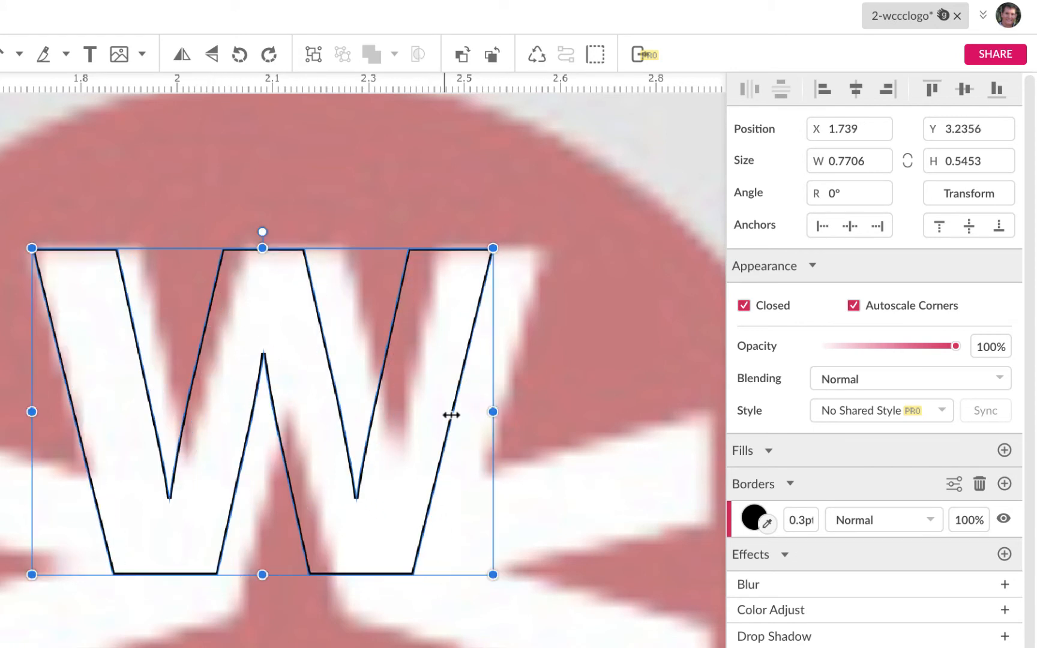
pyautogui.moveTo(492, 412); pyautogui.dragTo(544, 418)
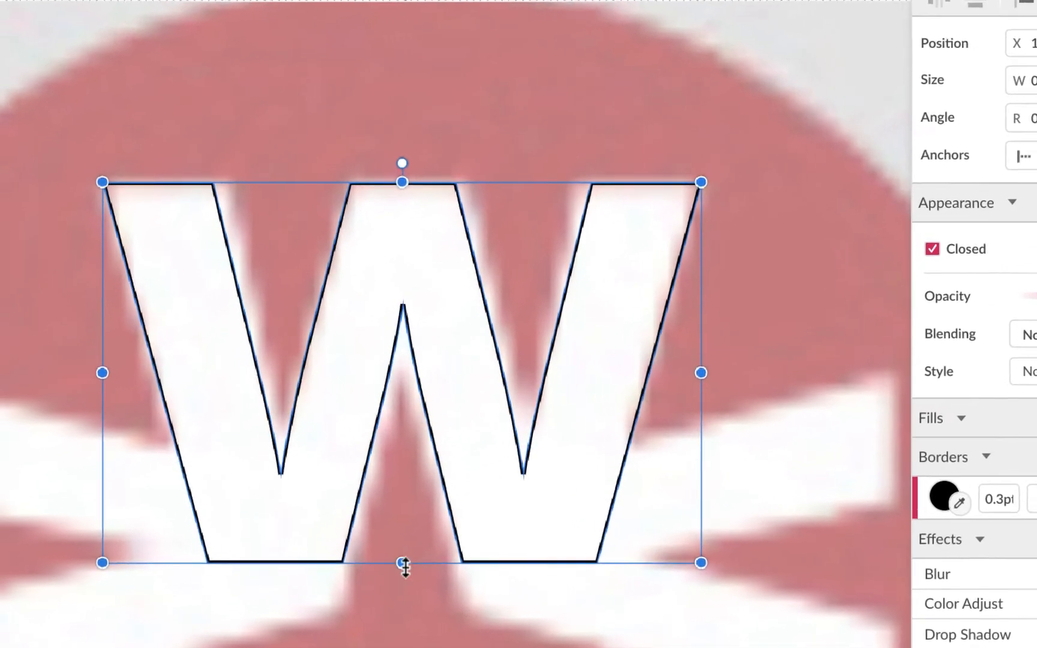
pyautogui.moveTo(307, 572); pyautogui.dragTo(311, 623)
pyautogui.moveTo(421, 618); pyautogui.dragTo(416, 616)
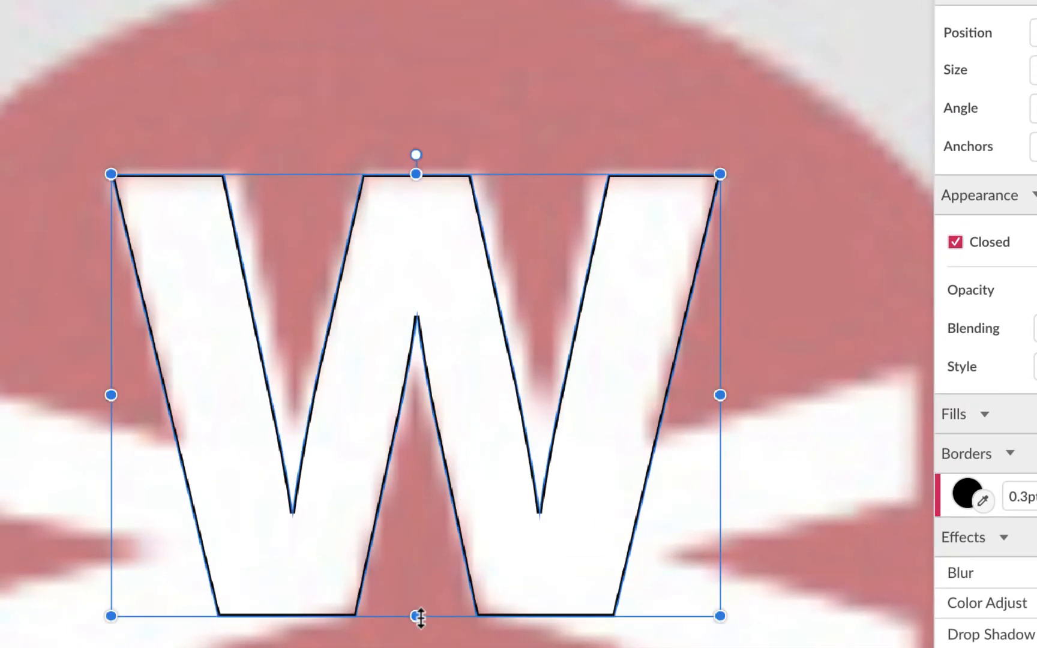
pyautogui.moveTo(415, 180); pyautogui.dragTo(418, 169)
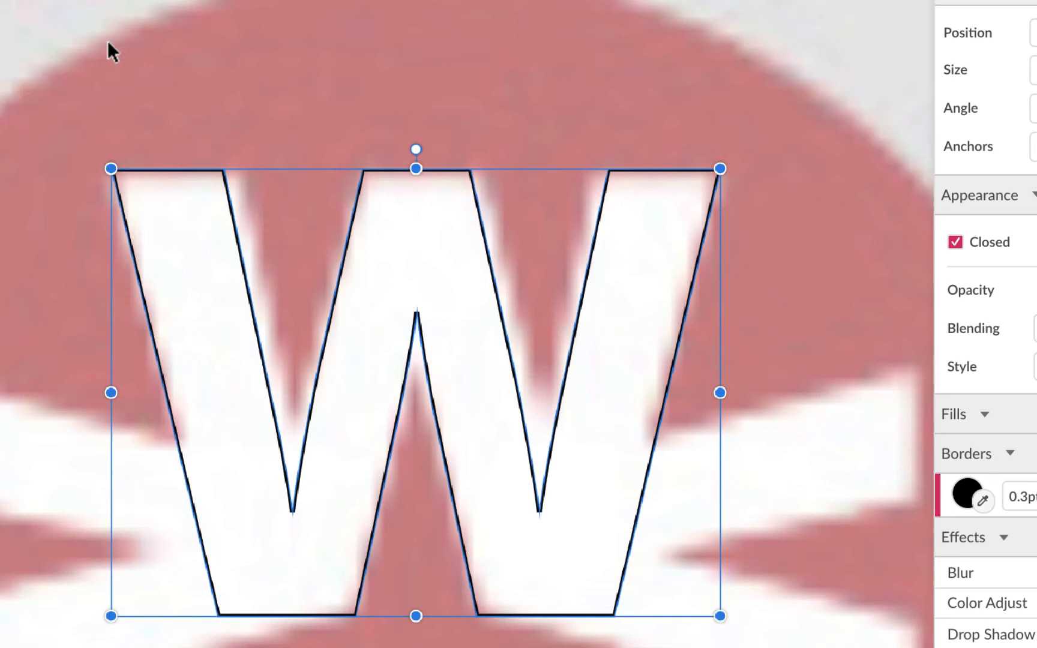
# Try to reshape the W path by moving the anchor point at its left inner notch with the Subselect tool
pyautogui.click(29, 24)
pyautogui.click(57, 95)
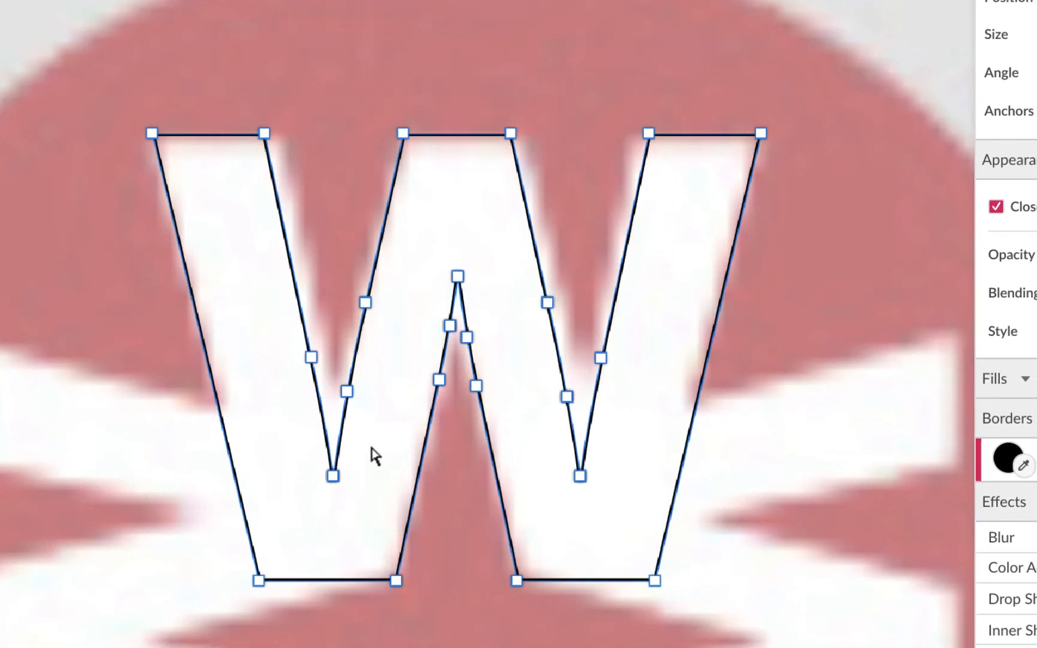
pyautogui.click(334, 480)
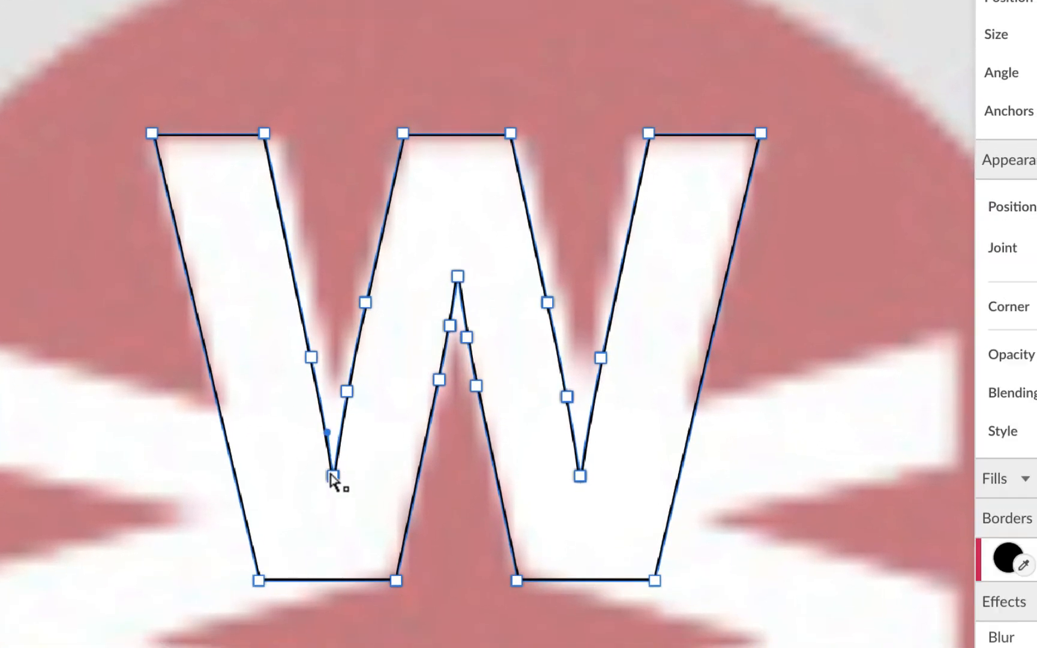
pyautogui.moveTo(336, 479); pyautogui.dragTo(287, 487)
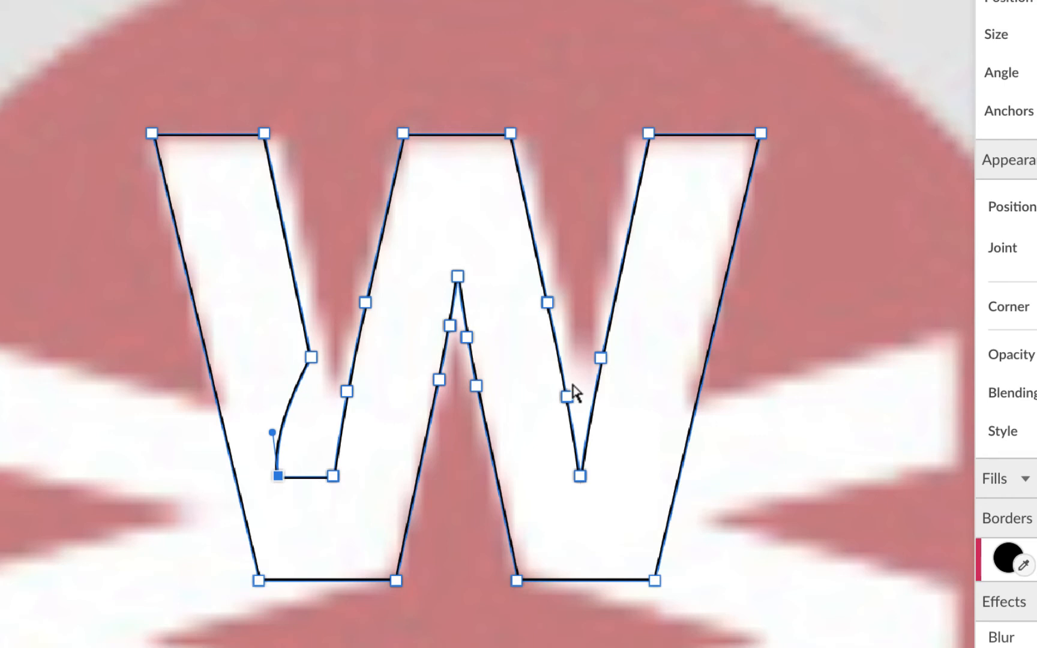
pyautogui.press('Delete')
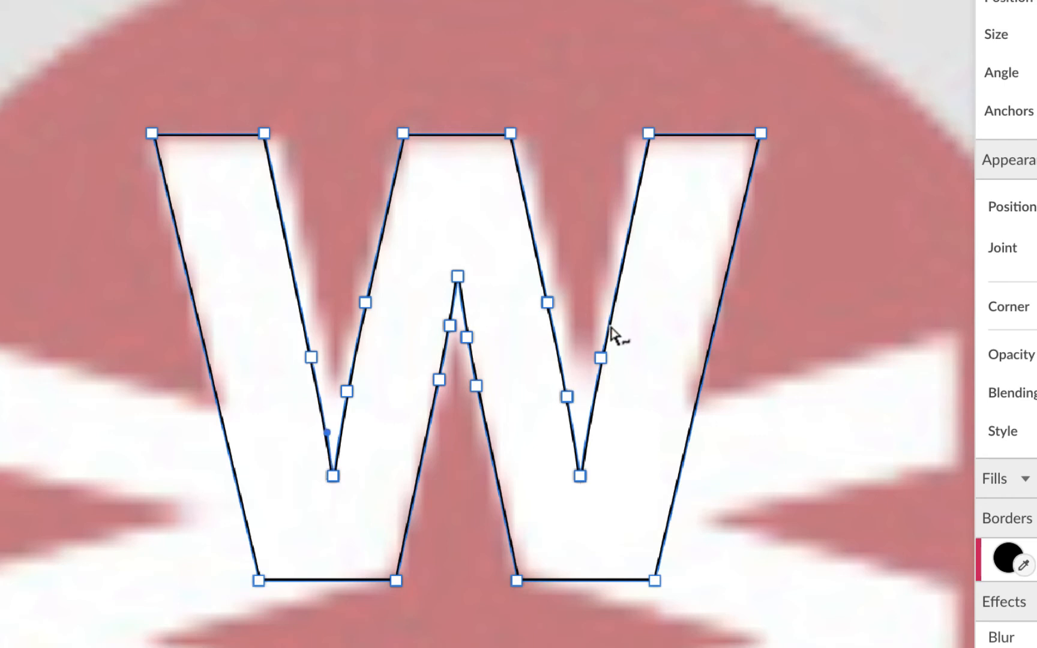
pyautogui.click(58, 9)
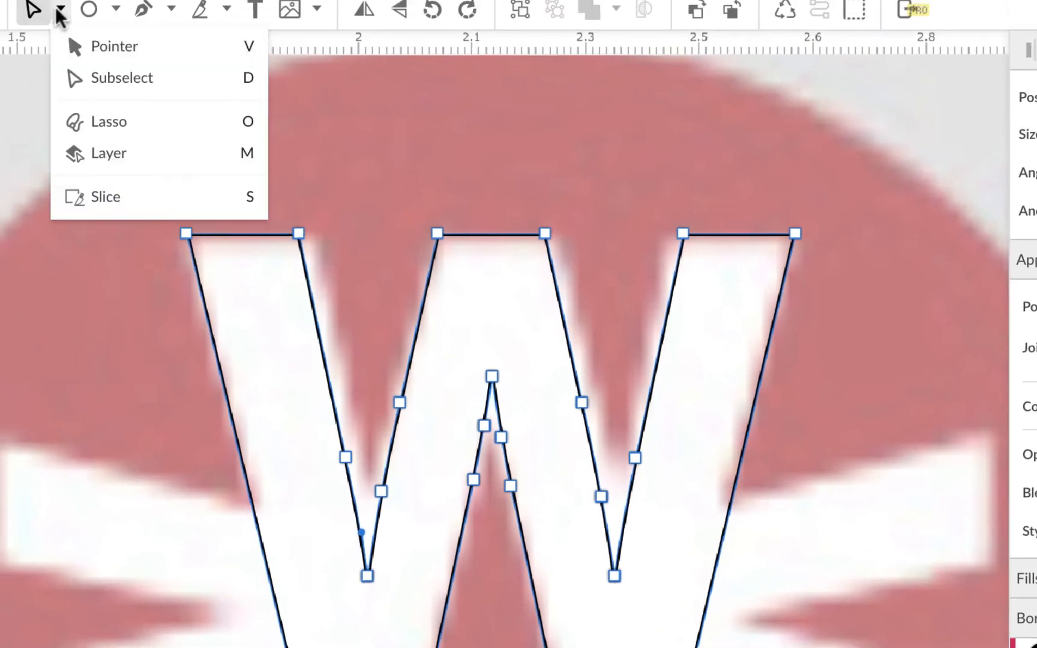
pyautogui.click(90, 49)
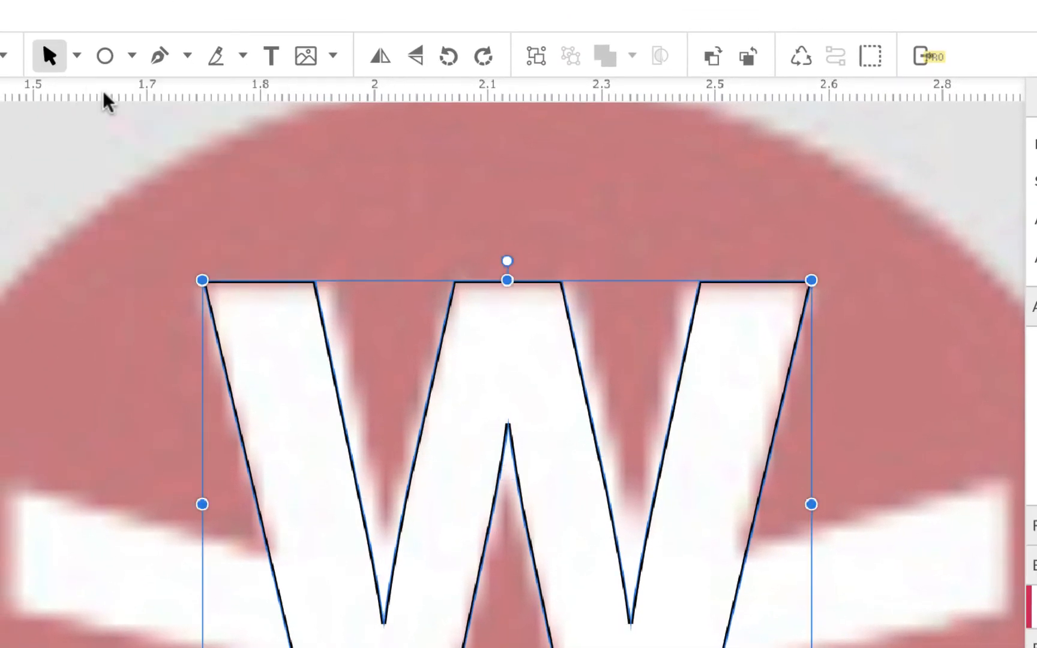
# Rename the outlined letter's path layer to W
pyautogui.scroll(-1, 866, 485)
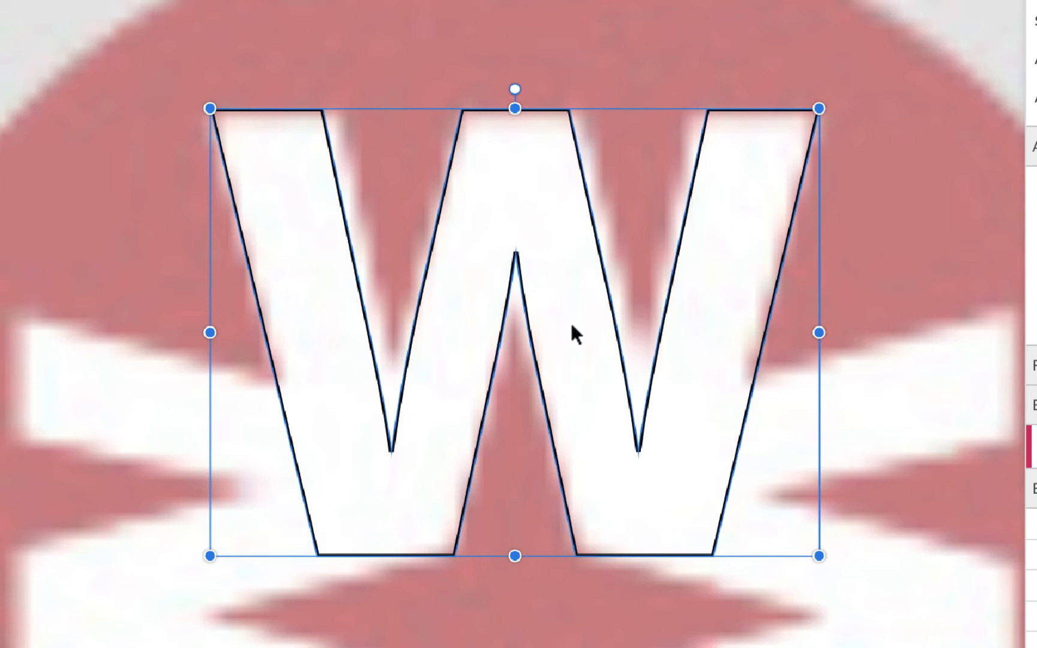
pyautogui.moveTo(515, 555); pyautogui.dragTo(515, 556)
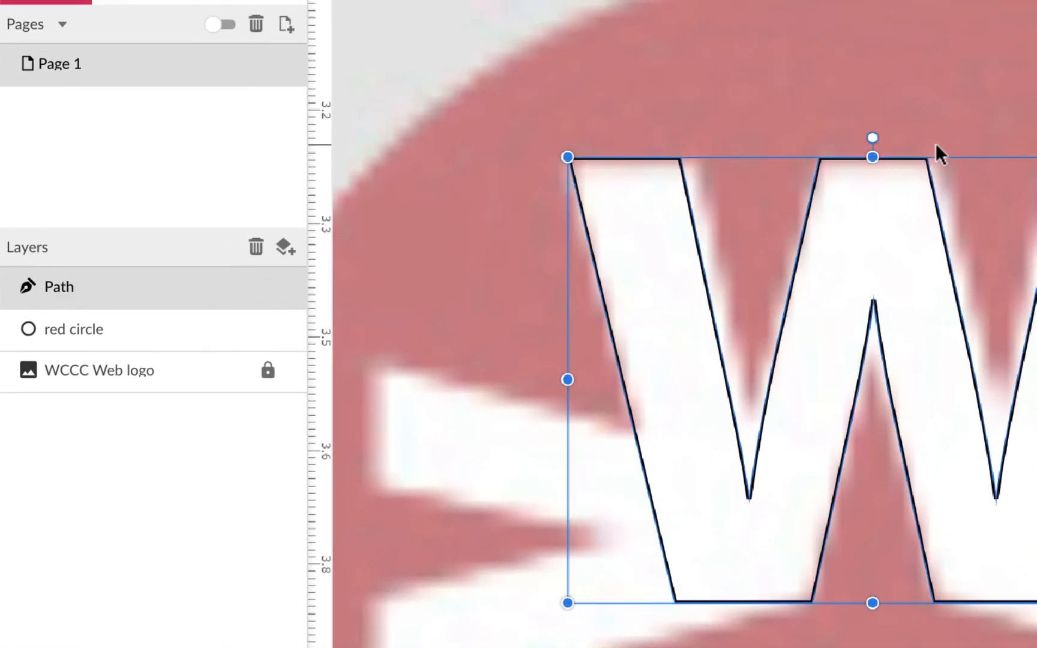
pyautogui.doubleClick(60, 285)
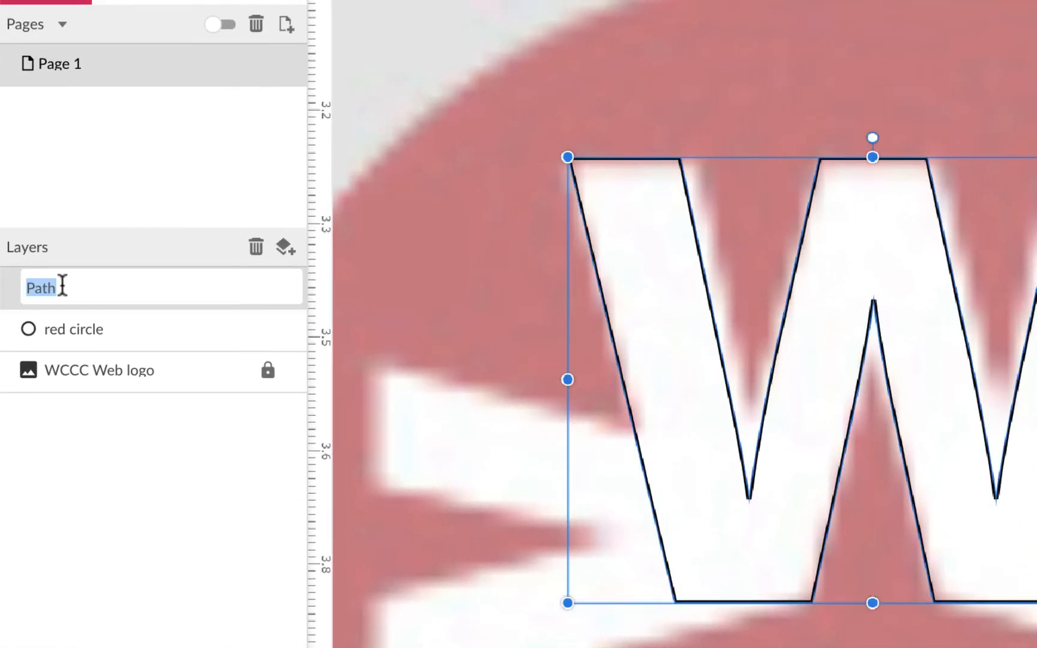
pyautogui.write('W')
pyautogui.press('Return')
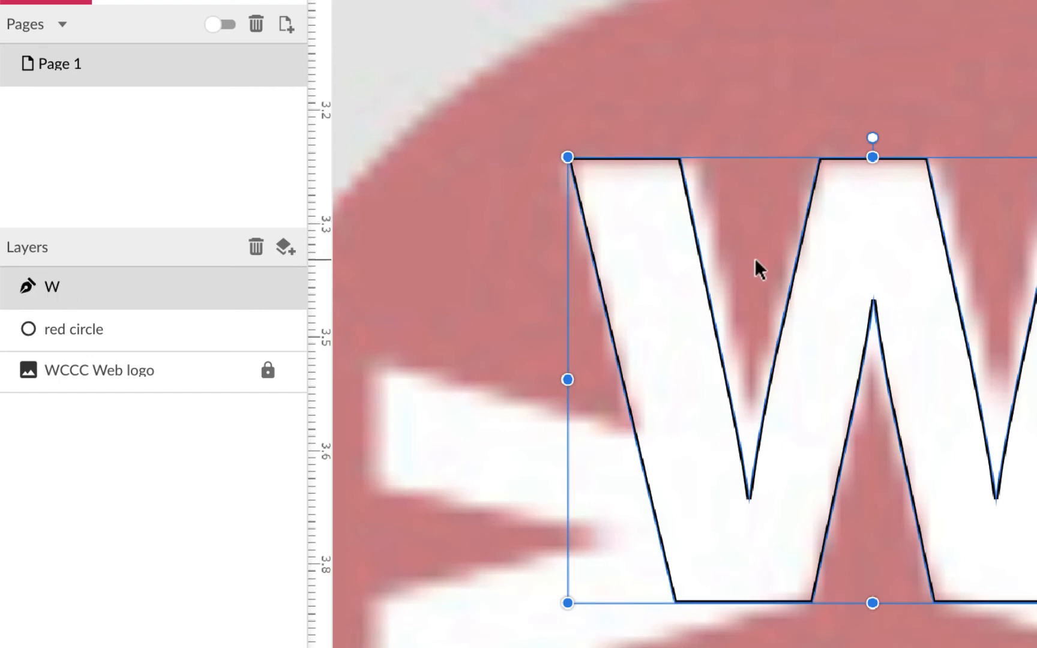
# Duplicate the W shape and flip the copy vertically
pyautogui.scroll(-2, 755, 259)
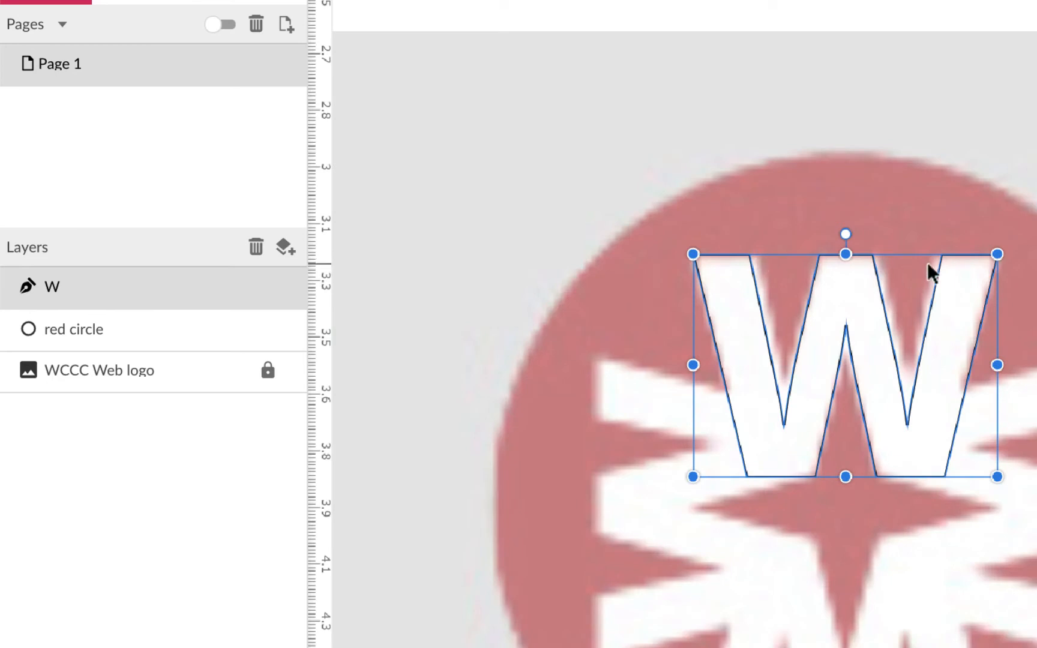
pyautogui.scroll(-2, 685, 336)
pyautogui.moveTo(1036, 372); pyautogui.dragTo(1028, 253)
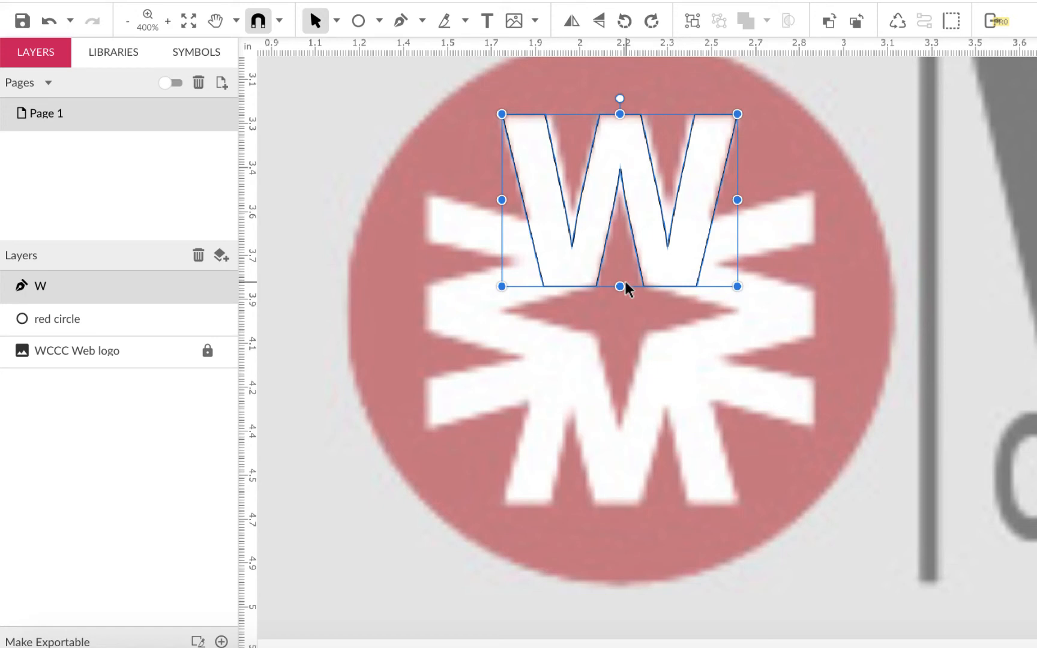
pyautogui.hotkey('ctrl', 'd')
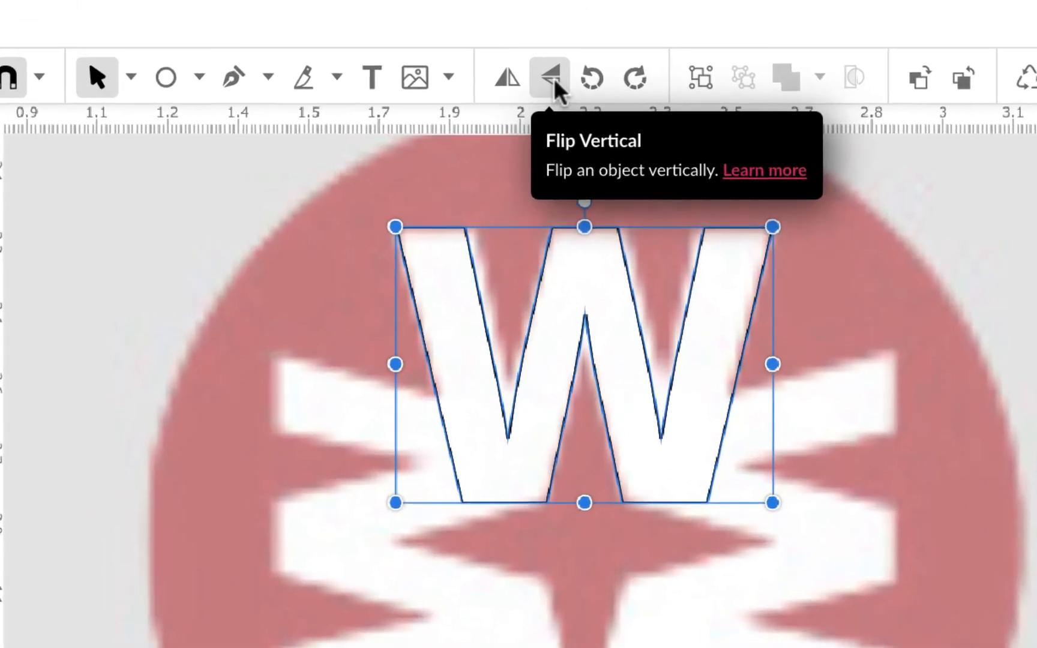
pyautogui.click(551, 81)
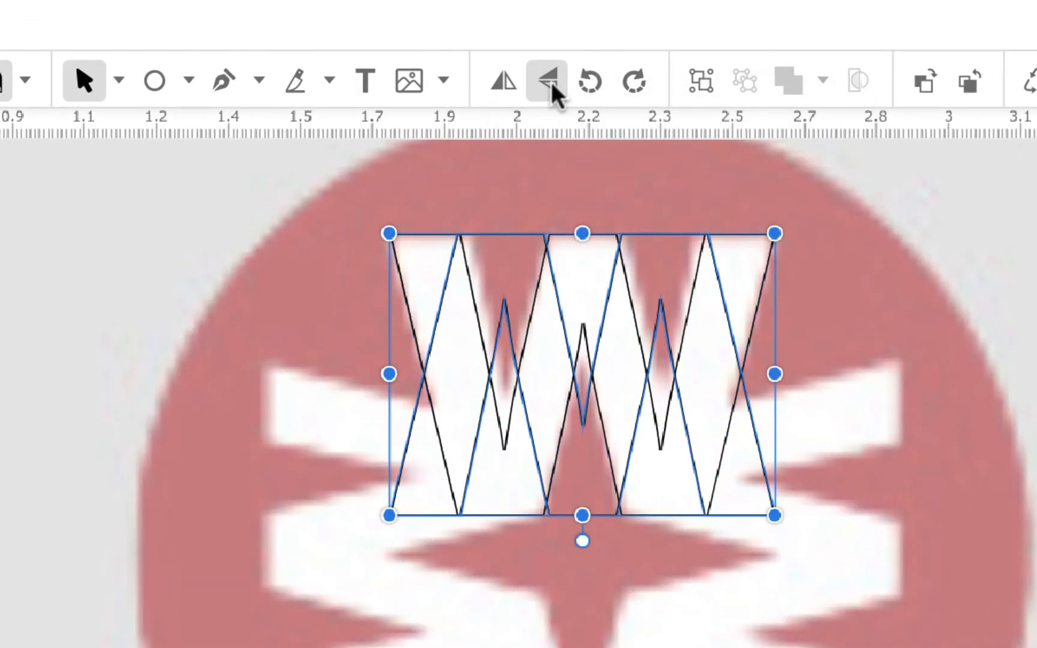
# Move the flipped W copy straight down until it fits over the emblem's lower, upside-down W
pyautogui.press('Down')
pyautogui.press('Down')
pyautogui.press('Down')
pyautogui.press('Down')
pyautogui.press('Down')
pyautogui.press('Down')
pyautogui.press('Down')
pyautogui.press('Down')
pyautogui.press('Down')
pyautogui.press('Down')
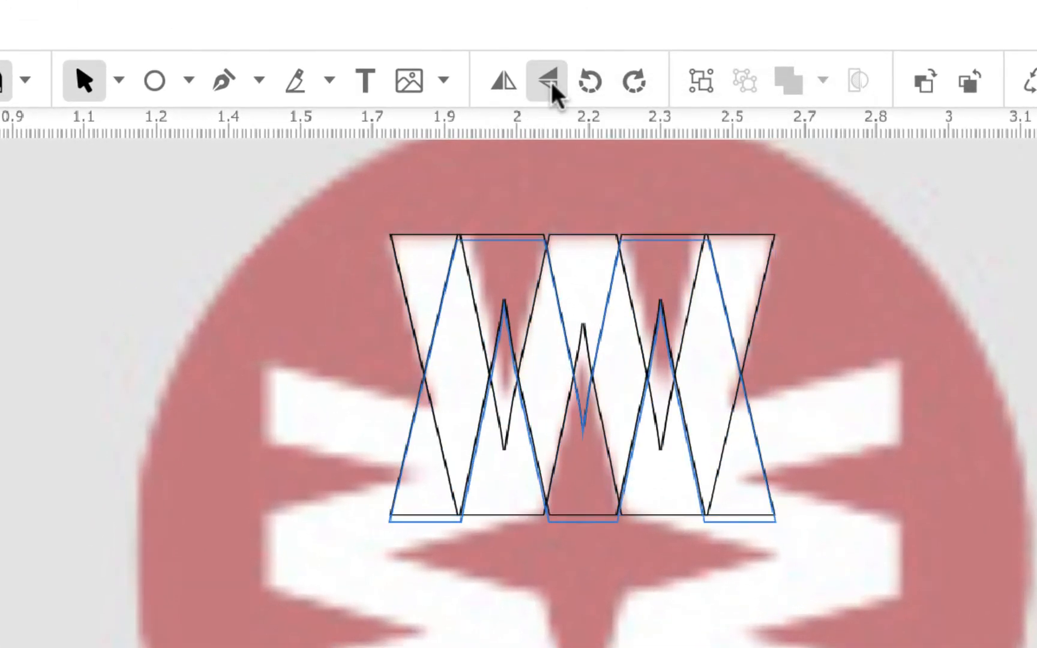
pyautogui.press('Down')
pyautogui.press('Down')
pyautogui.press('Down')
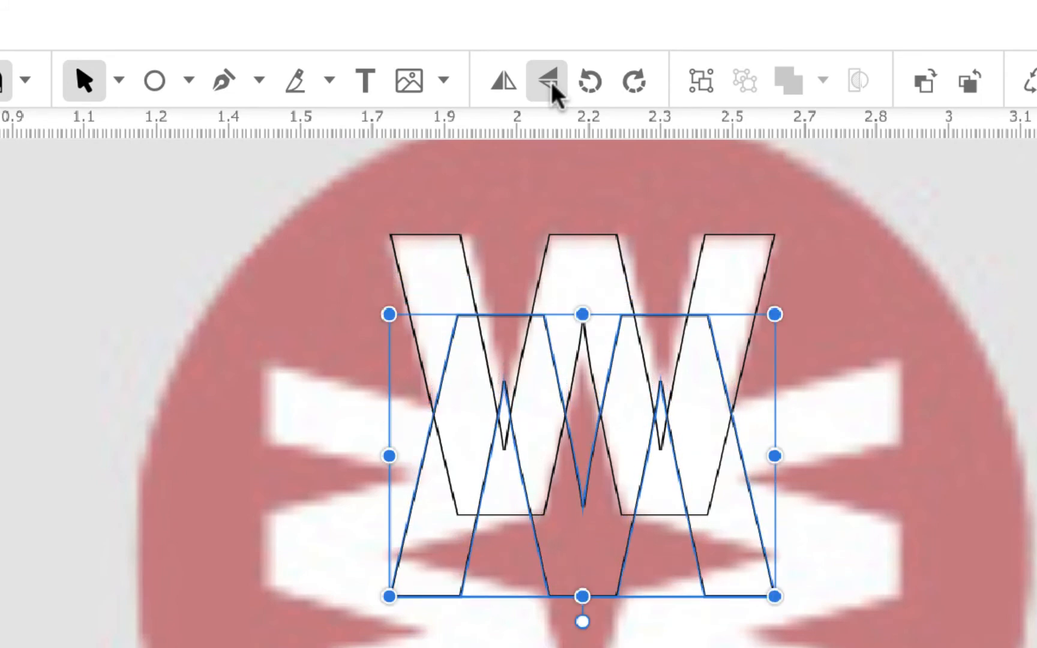
pyautogui.press('Down')
pyautogui.press('Down')
pyautogui.press('Down')
pyautogui.press('Down')
pyautogui.press('Down')
pyautogui.press('Down')
pyautogui.press('Down')
pyautogui.press('Down')
pyautogui.press('Down')
pyautogui.press('Down')
pyautogui.press('Down')
pyautogui.press('Down')
pyautogui.press('Down')
pyautogui.press('Down')
pyautogui.press('Down')
pyautogui.press('Down')
pyautogui.press('Down')
pyautogui.press('Down')
pyautogui.press('Down')
pyautogui.press('Down')
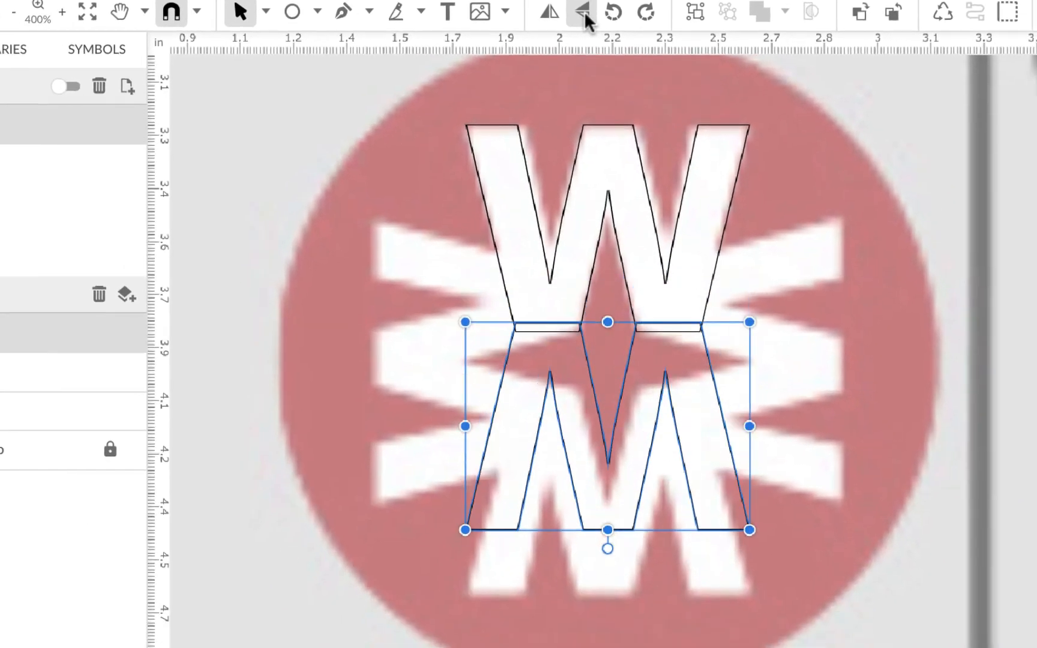
pyautogui.press('Down')
pyautogui.press('Down')
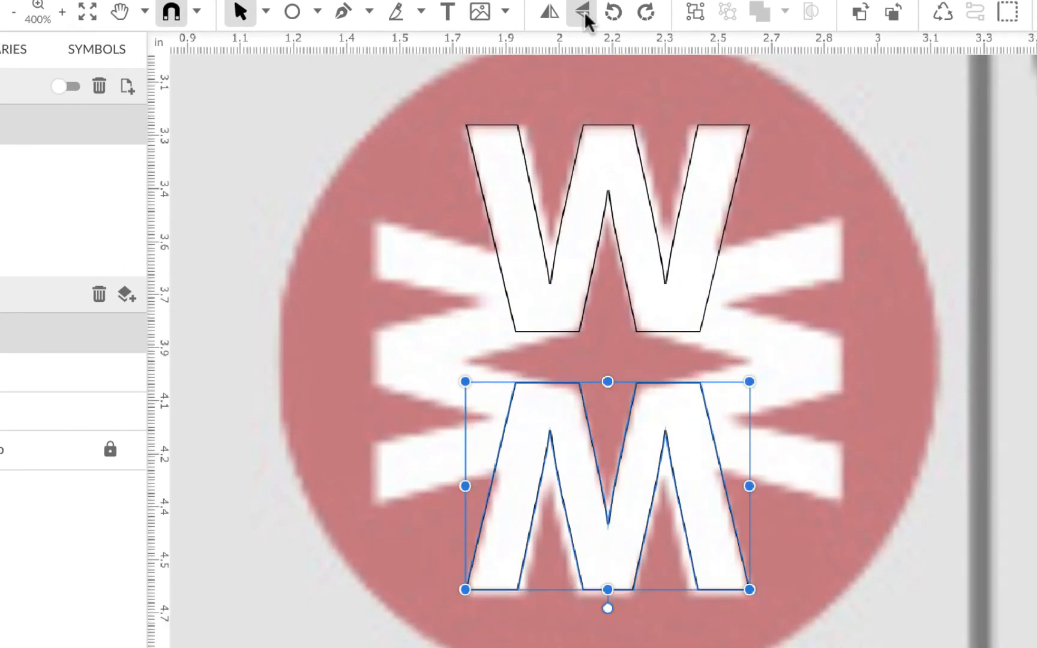
pyautogui.press('Down')
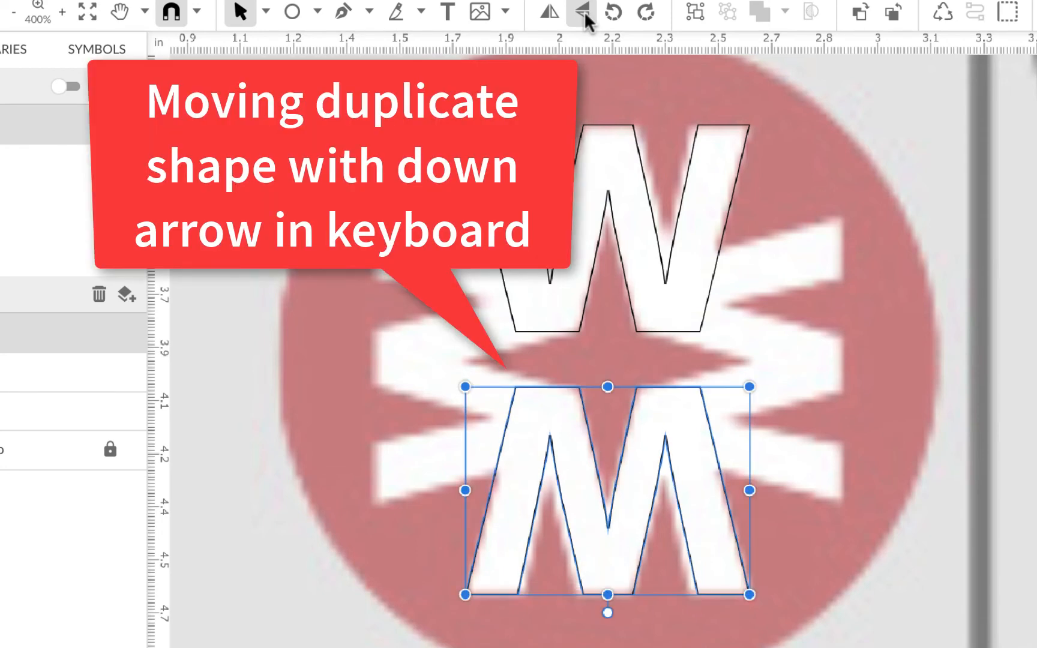
pyautogui.press('Down')
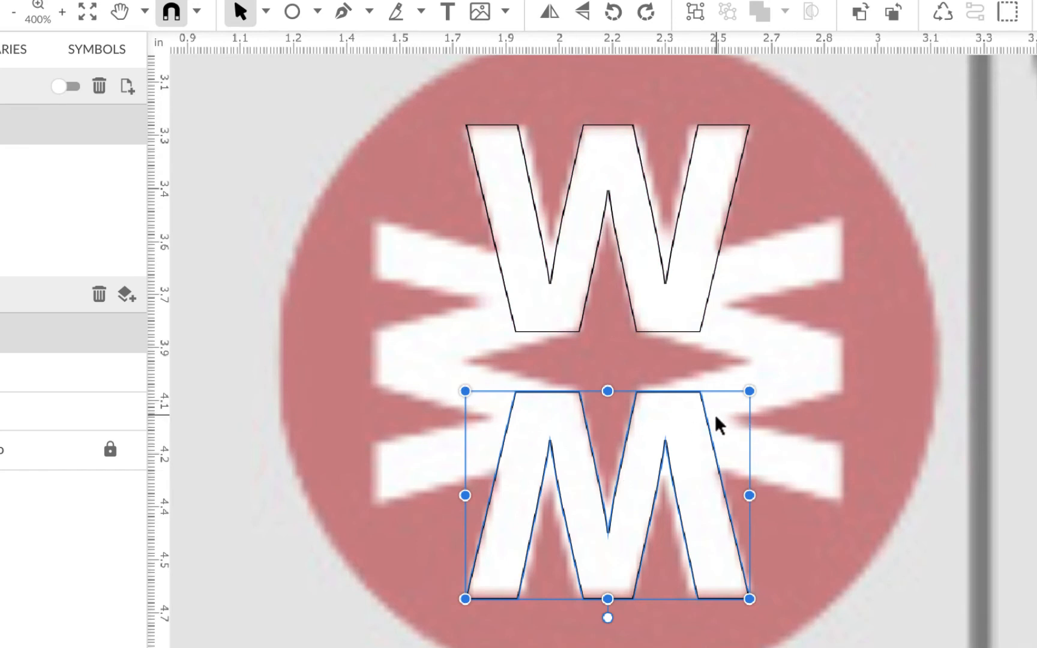
pyautogui.hotkey('ctrl', '+')
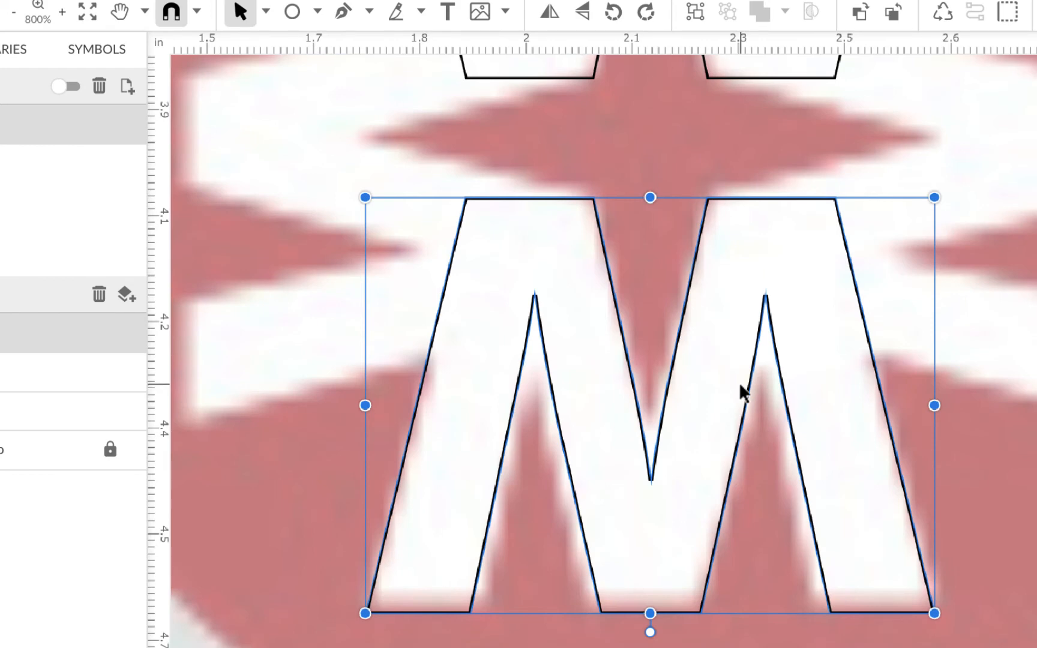
pyautogui.press('Up')
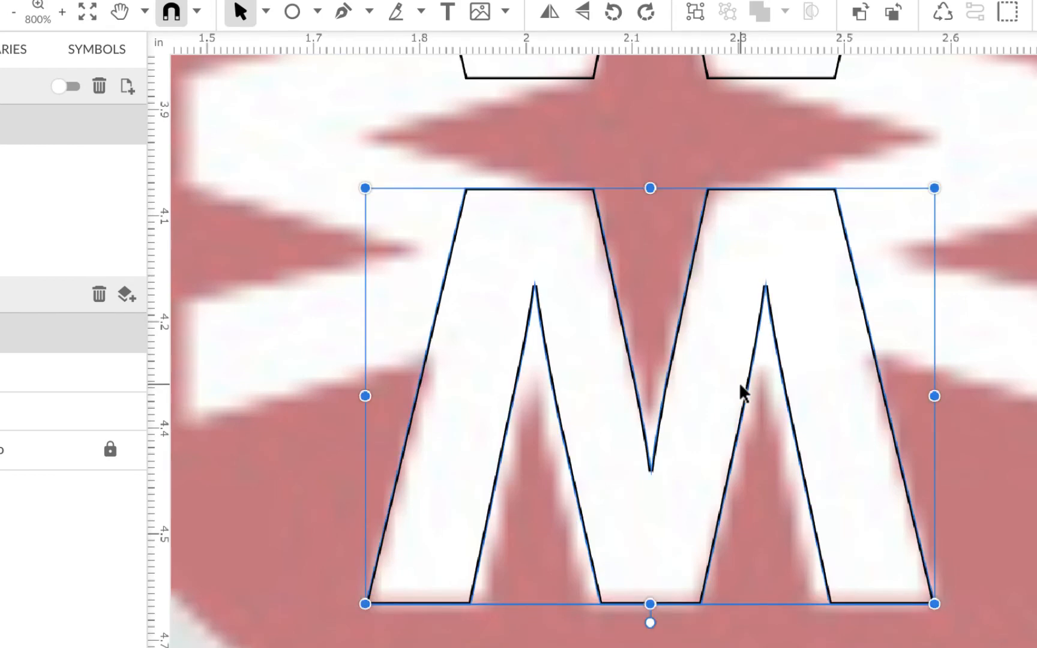
# Select the upper W together with its flipped copy and align both on their horizontal centers
pyautogui.scroll(5, 738, 382)
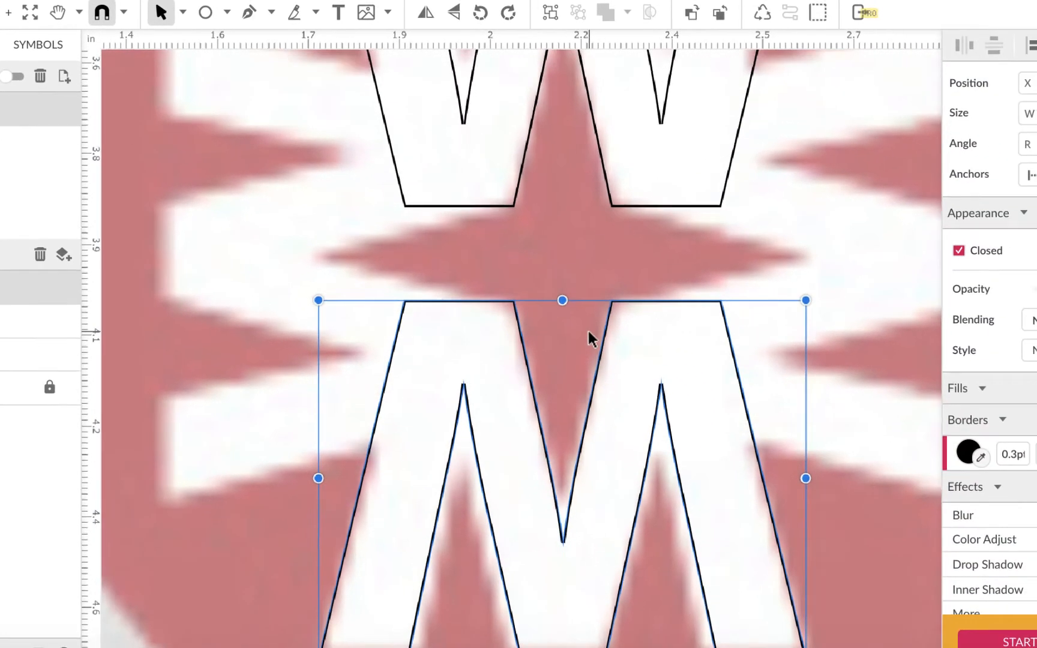
pyautogui.scroll(2, 588, 330)
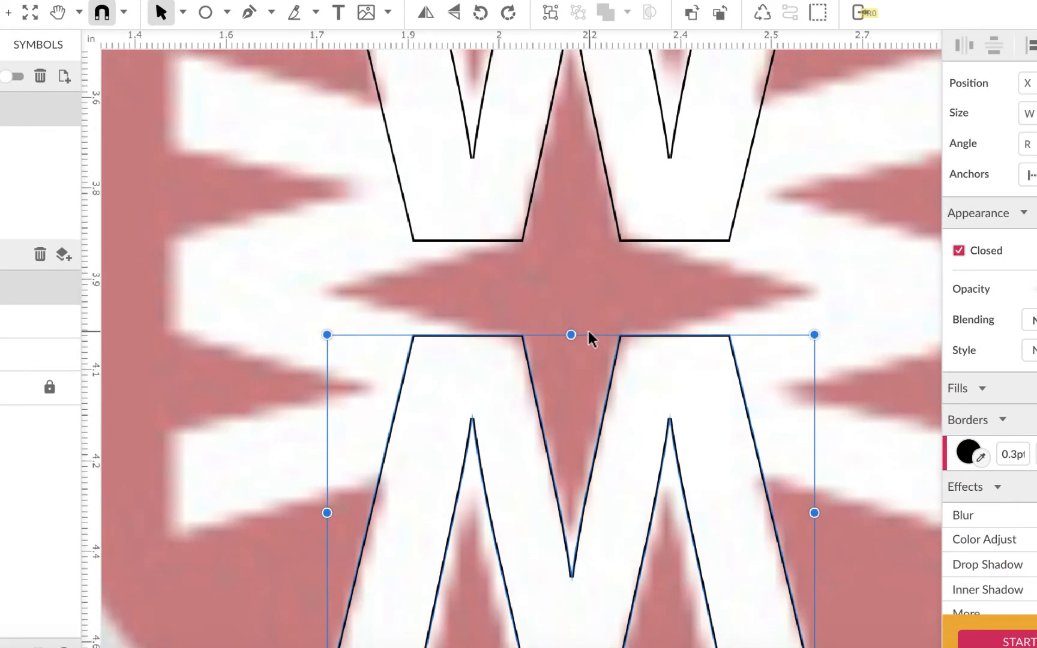
pyautogui.keyDown('shift'); pyautogui.click(527, 228); pyautogui.keyUp('shift')
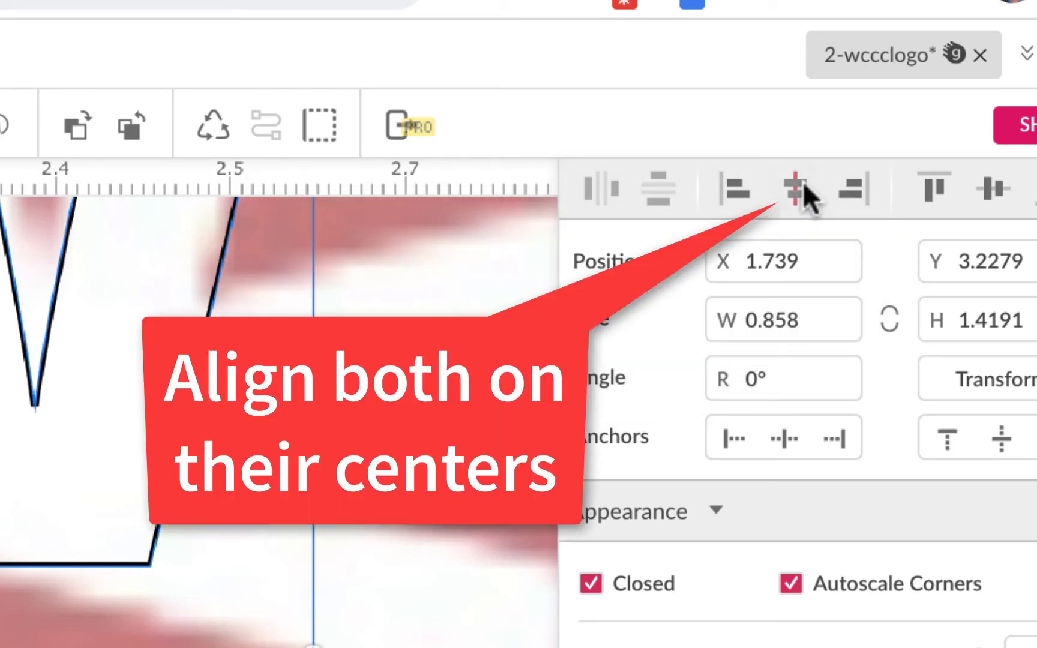
pyautogui.click(802, 181)
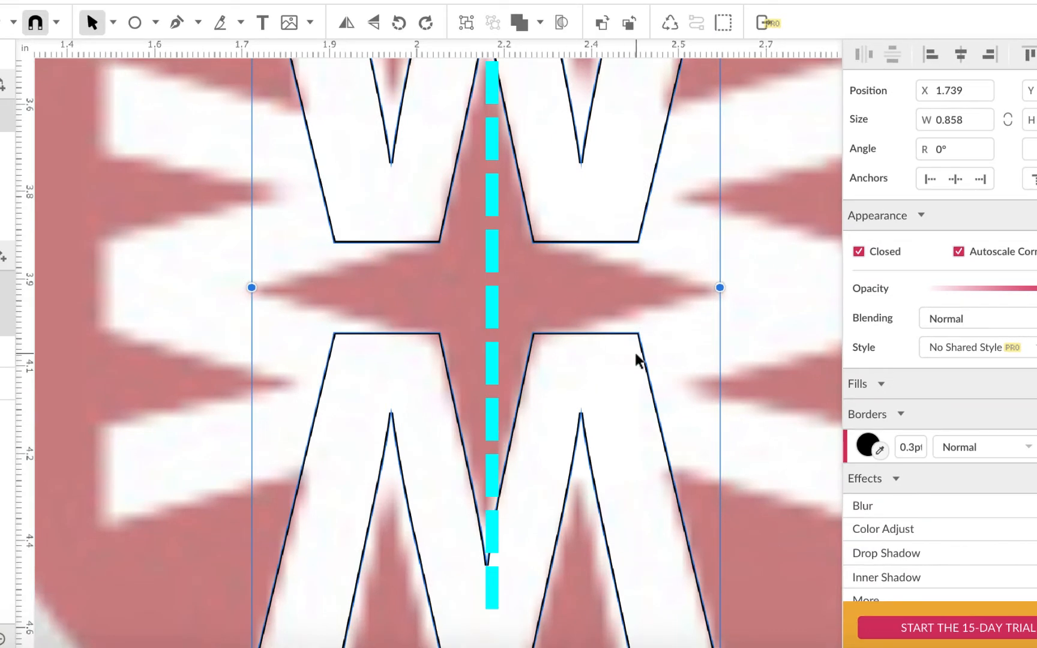
# Group the upper W with its flipped copy and rotate a duplicate of the group 90° to the left
pyautogui.press('super+minus')
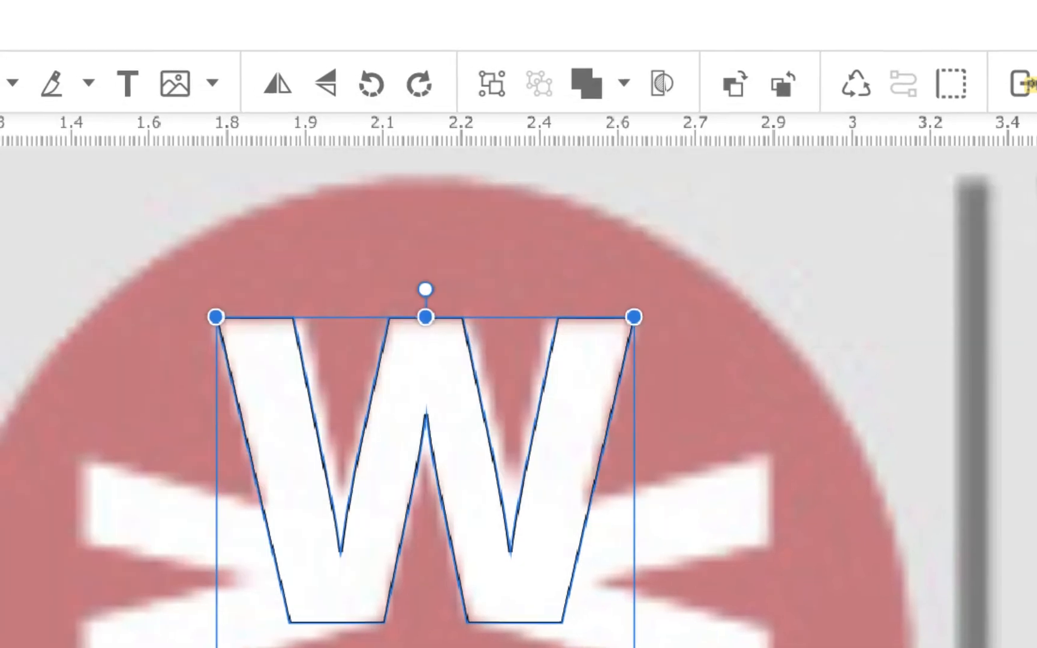
pyautogui.click(147, 80)
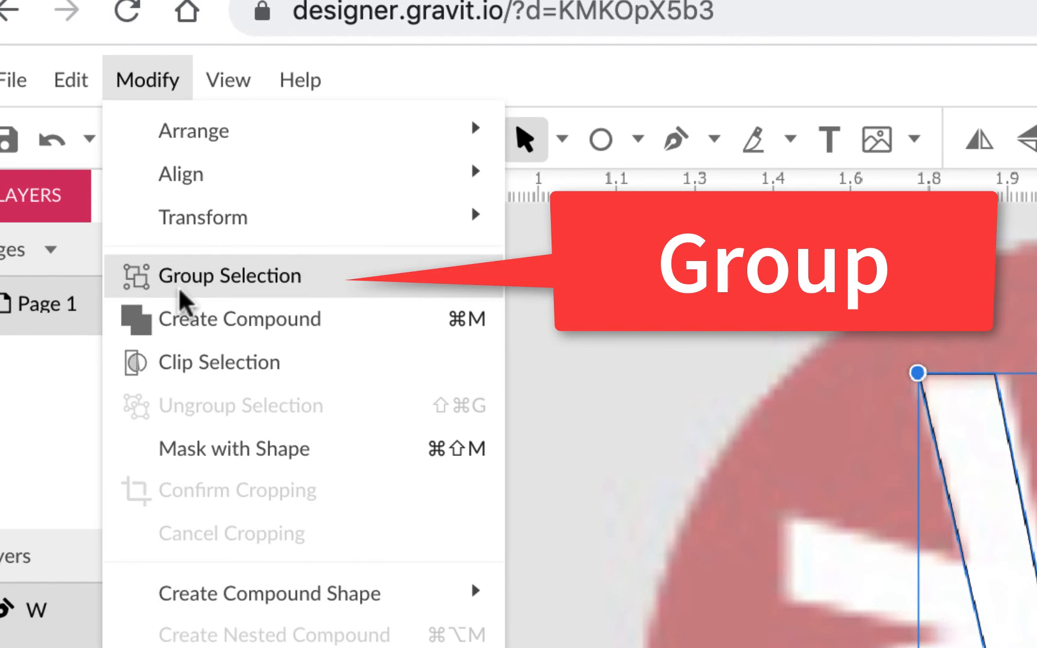
pyautogui.press('Escape')
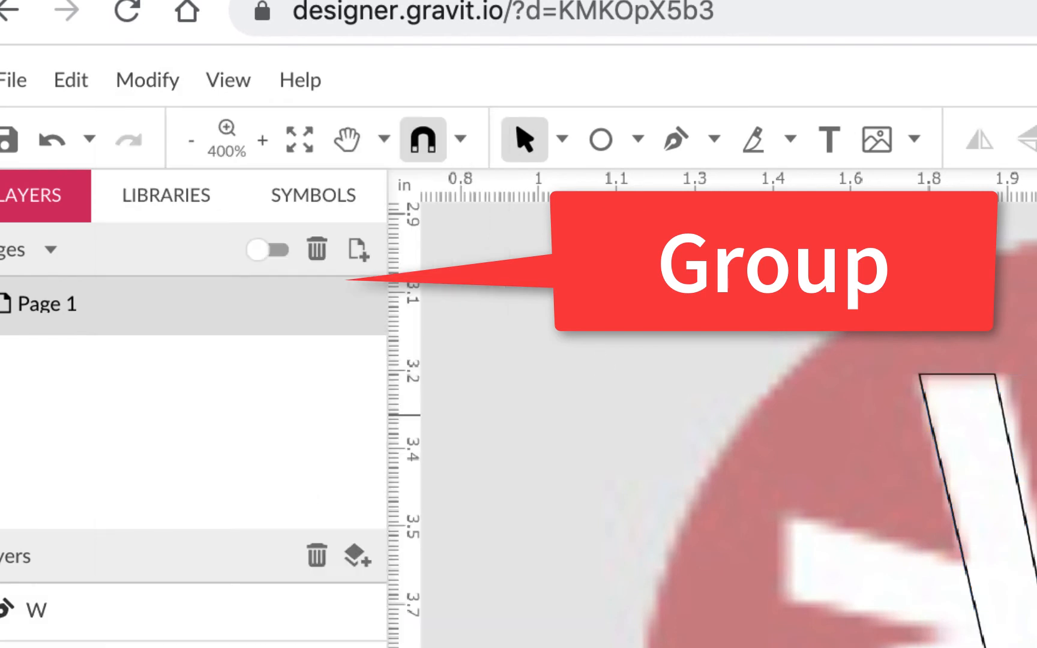
pyautogui.click(955, 414)
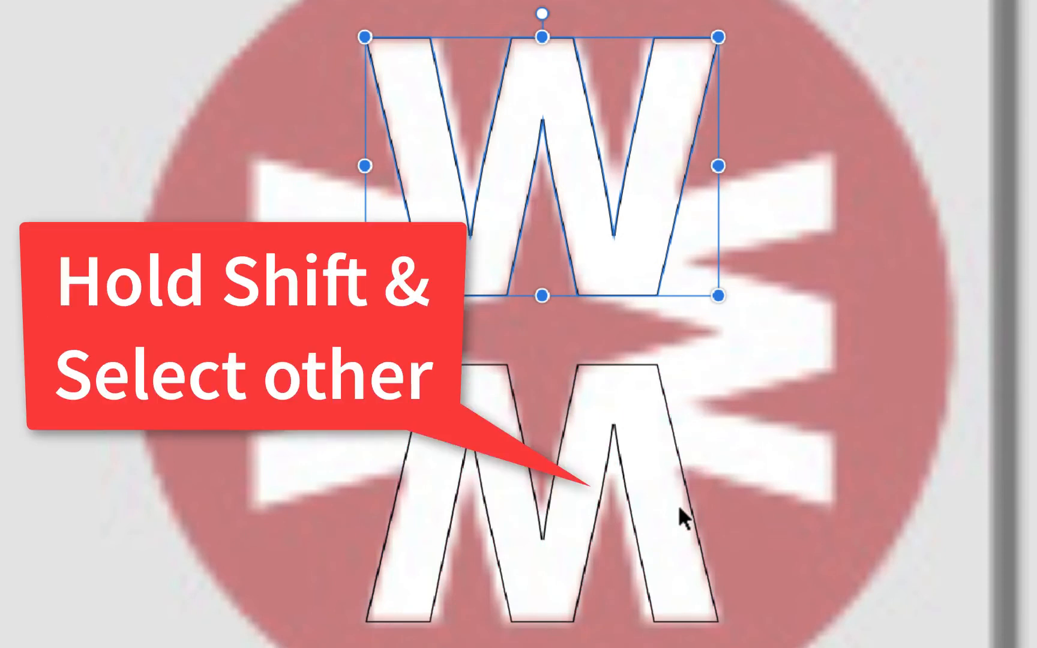
pyautogui.keyDown('shift'); pyautogui.click(693, 515); pyautogui.keyUp('shift')
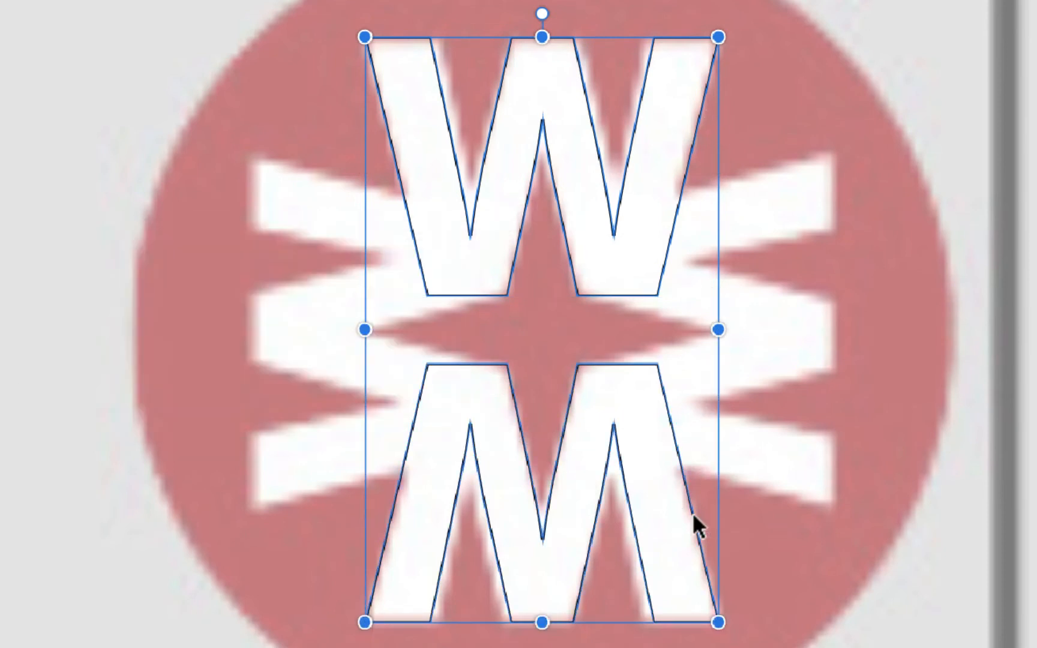
pyautogui.keyDown('shift'); pyautogui.click(681, 425); pyautogui.keyUp('shift')
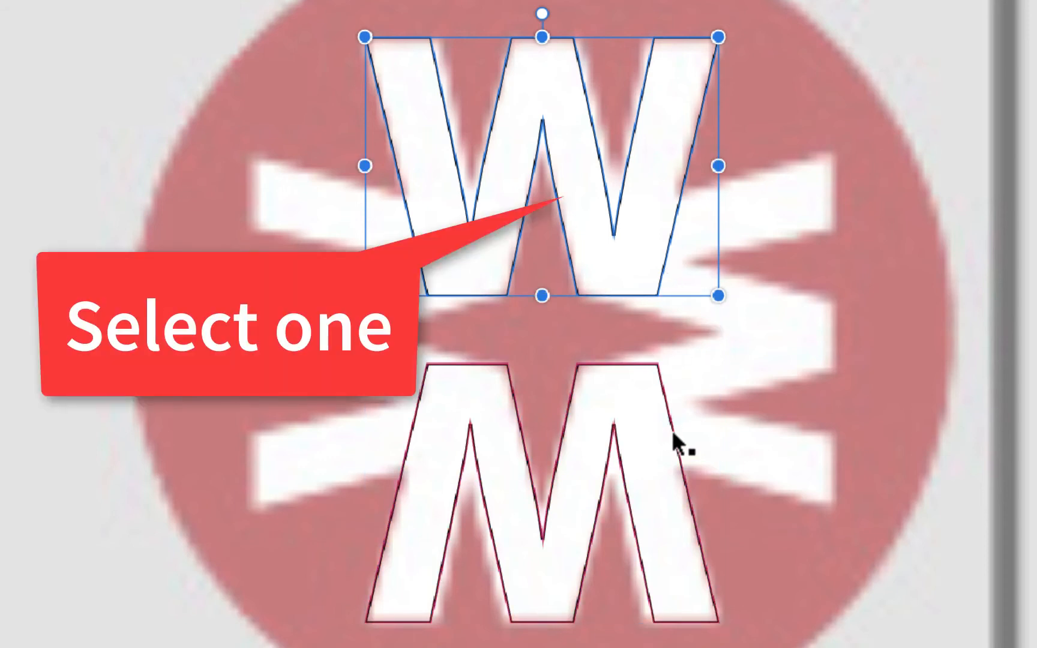
pyautogui.keyDown('shift'); pyautogui.click(672, 430); pyautogui.keyUp('shift')
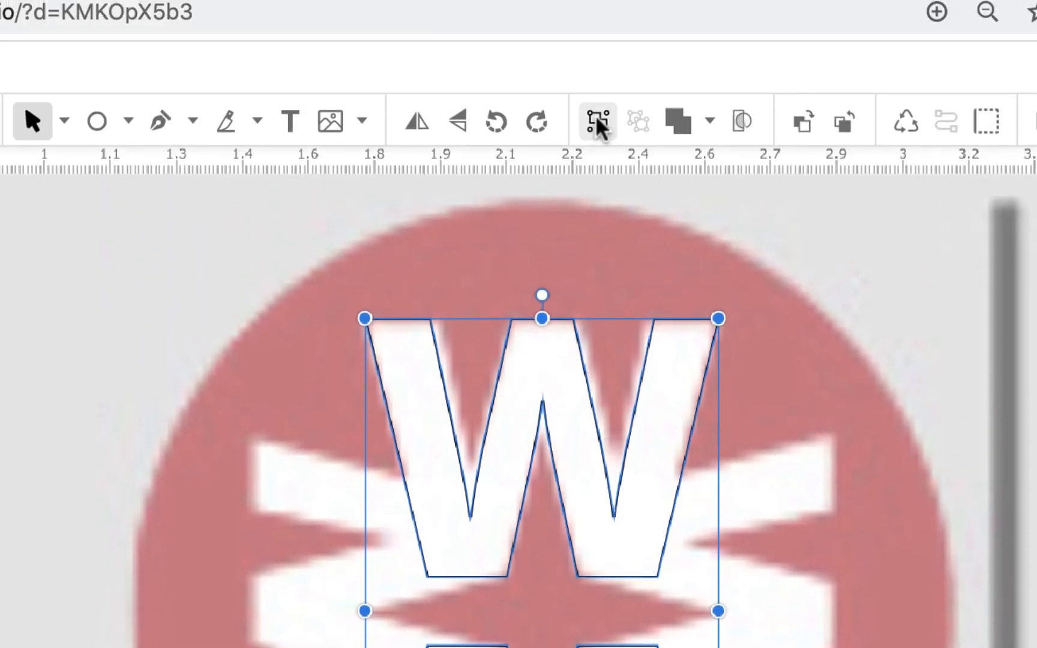
pyautogui.click(597, 119)
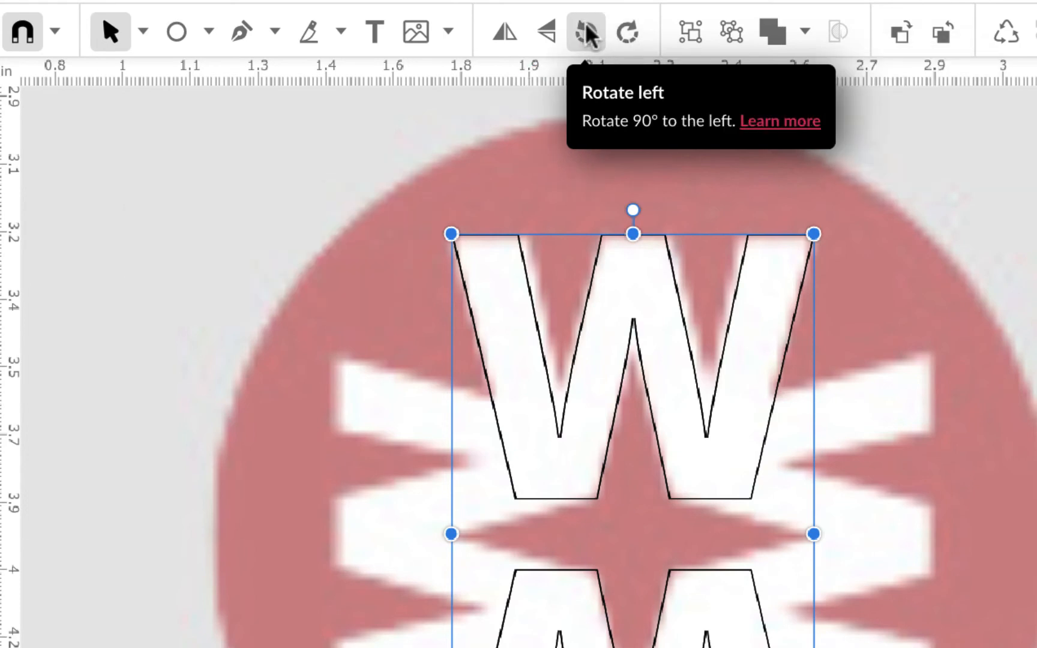
pyautogui.click(587, 30)
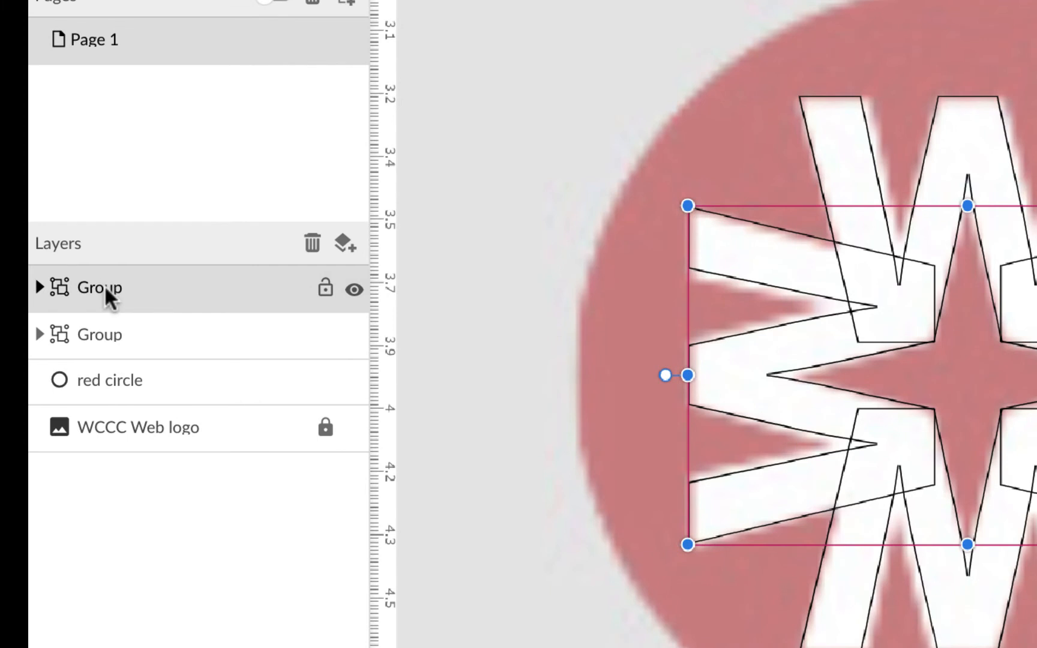
# Rename the rotated W group to W vert and the upright W group to W horz
pyautogui.doubleClick(105, 286)
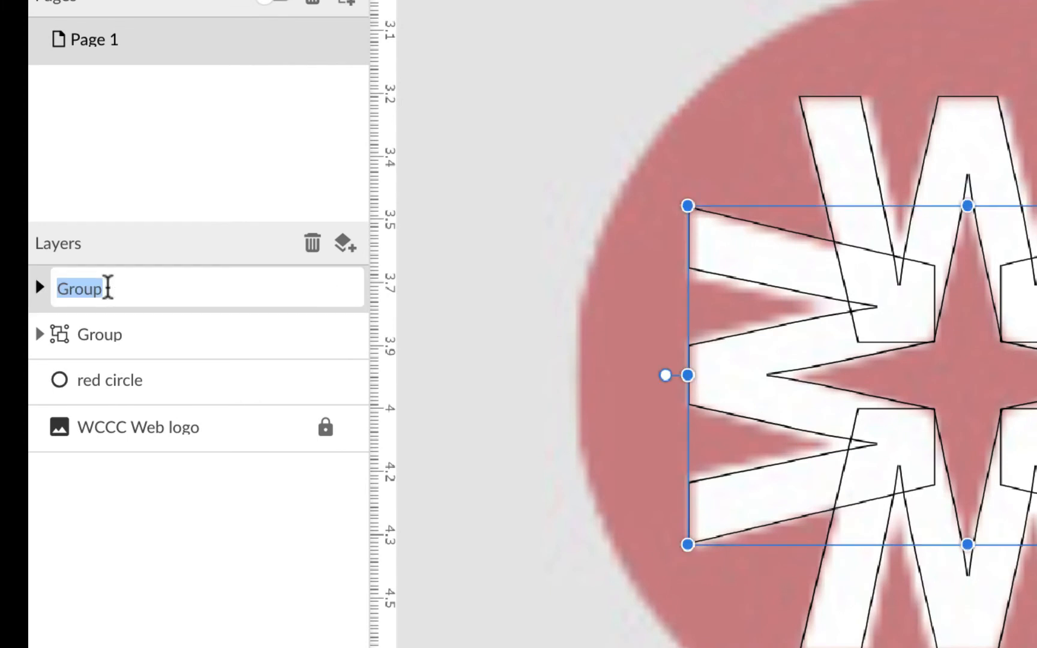
pyautogui.write('W ')
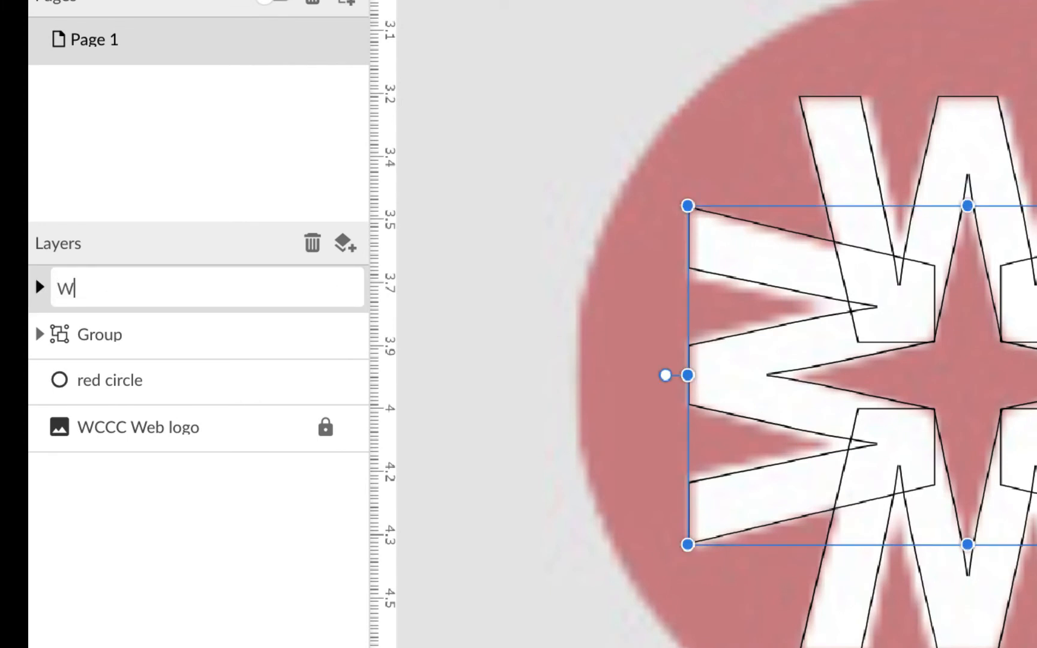
pyautogui.write('vert')
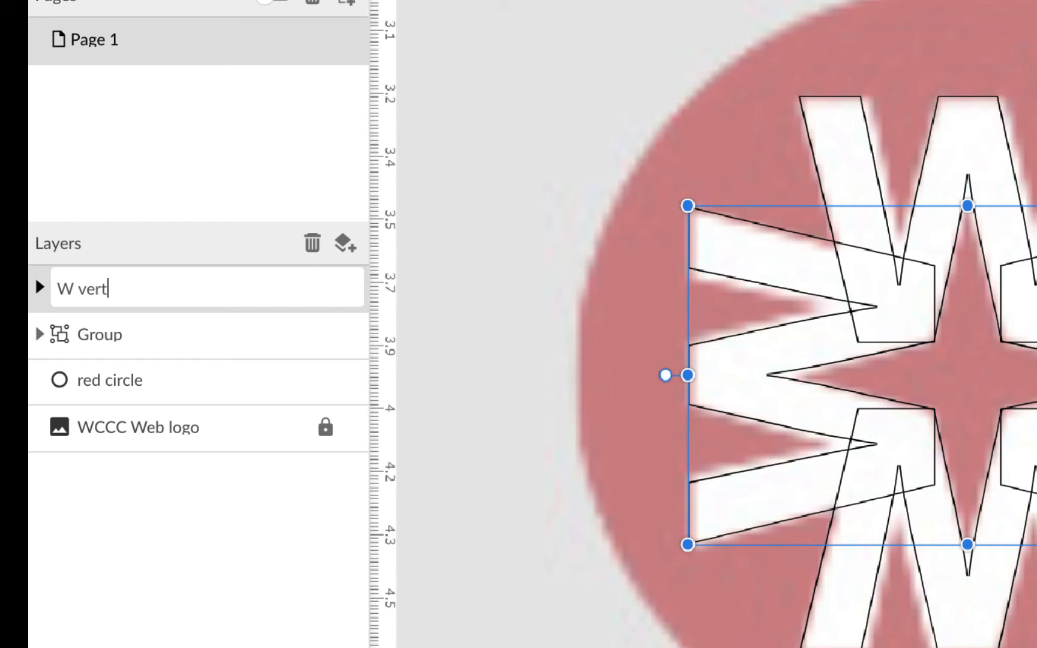
pyautogui.press('Return')
pyautogui.doubleClick(112, 329)
pyautogui.write('W')
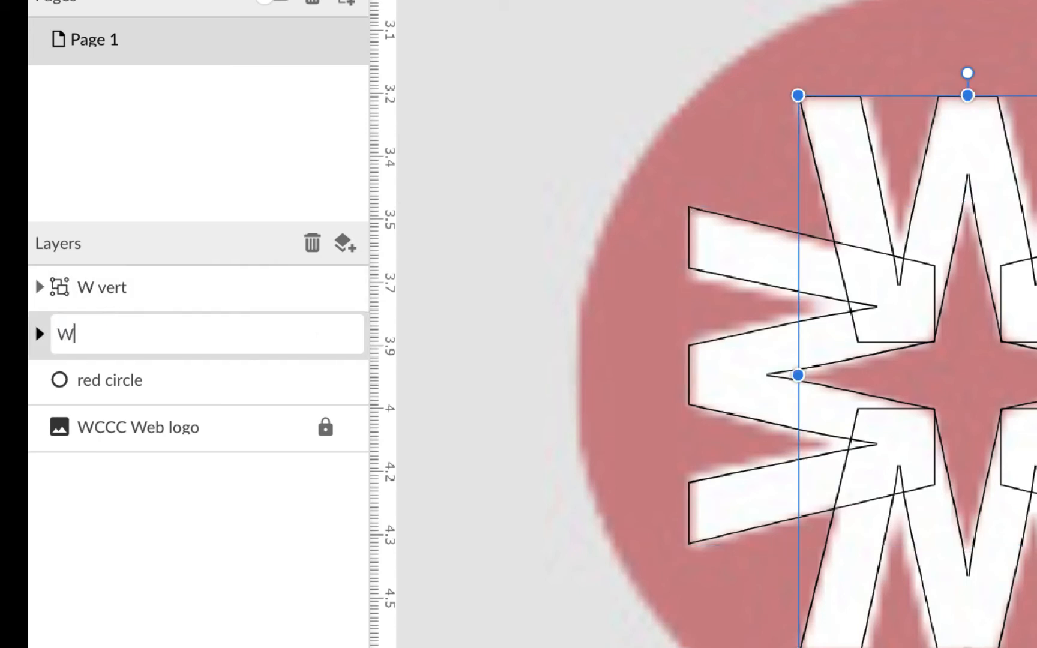
pyautogui.write(' horz')
pyautogui.click(1032, 336)
# Check which group is which, and rename the upright group to W v and the rotated group to W h
pyautogui.click(1029, 264)
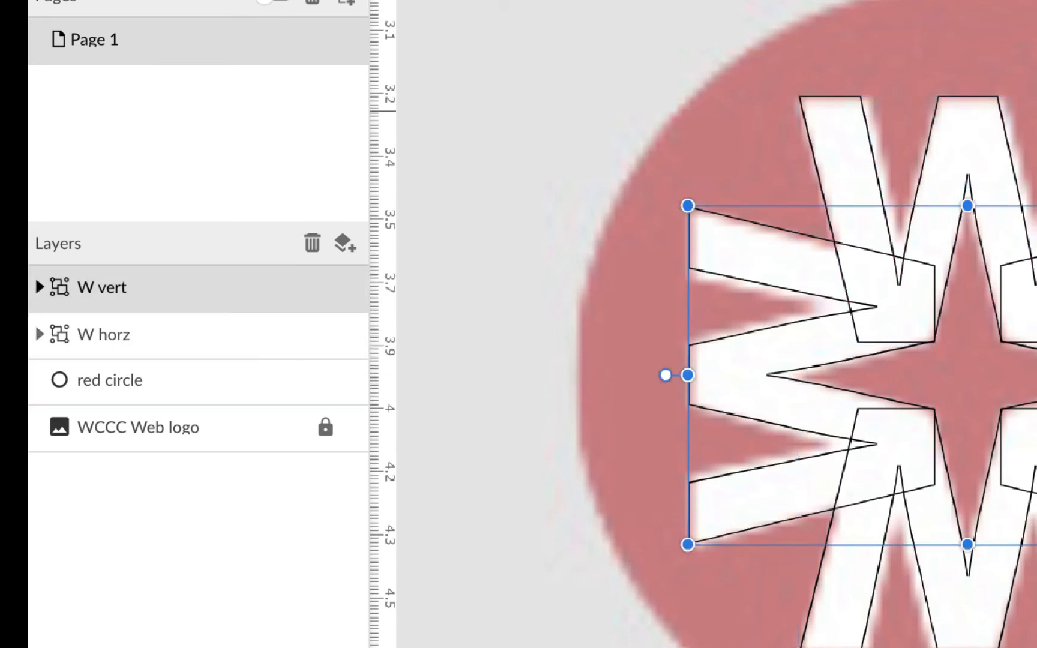
pyautogui.click(990, 111)
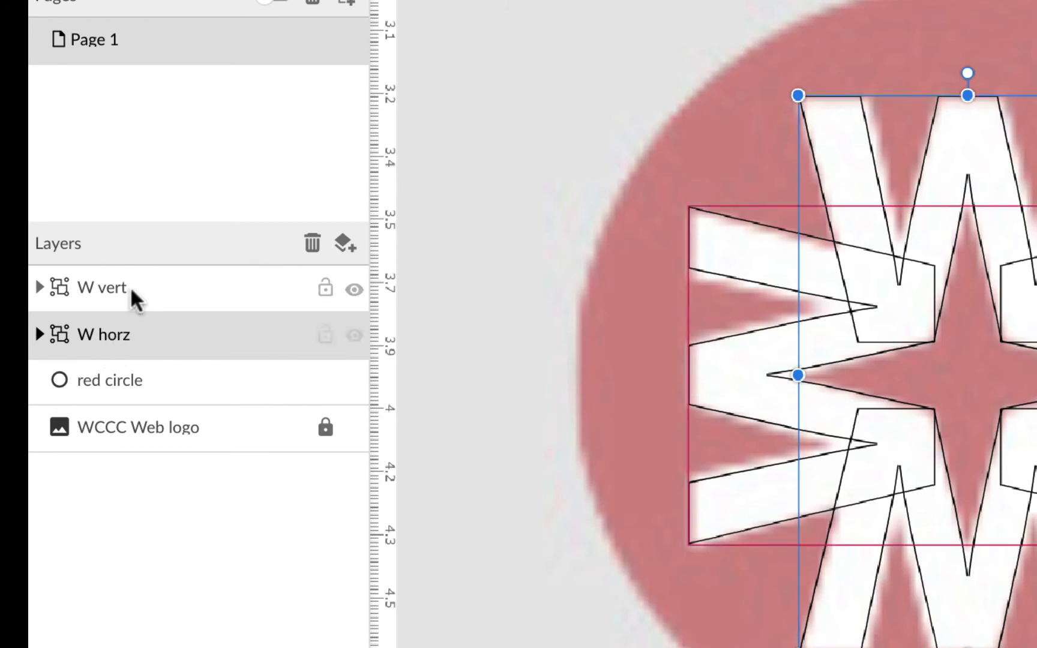
pyautogui.doubleClick(120, 336)
pyautogui.write('W v')
pyautogui.press('Return')
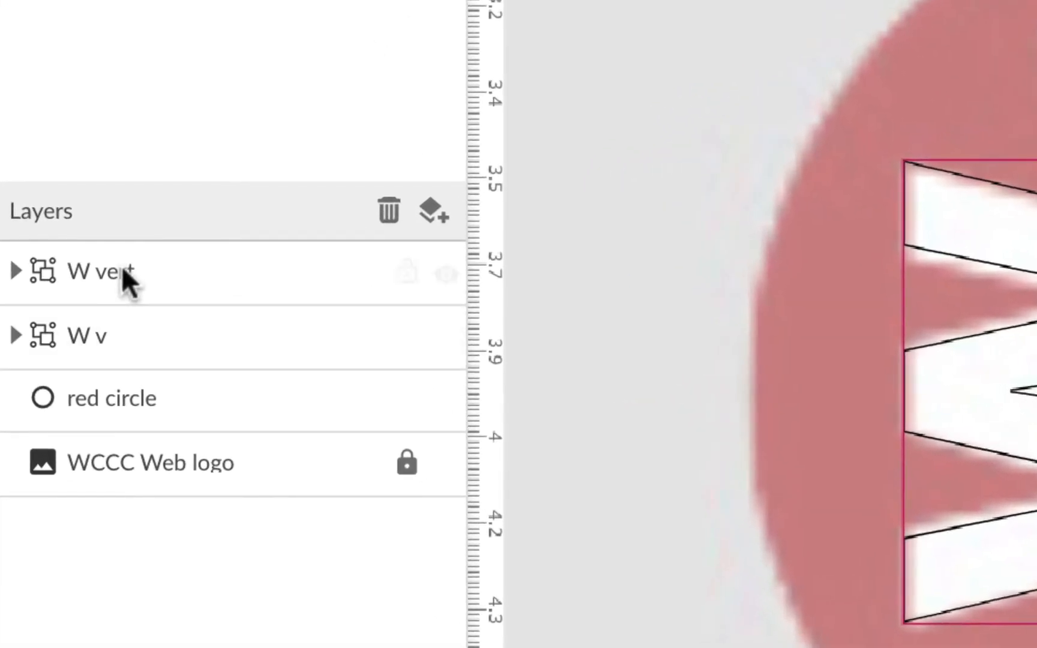
pyautogui.doubleClick(121, 290)
pyautogui.write('W v')
pyautogui.press('BackSpace')
pyautogui.write('h')
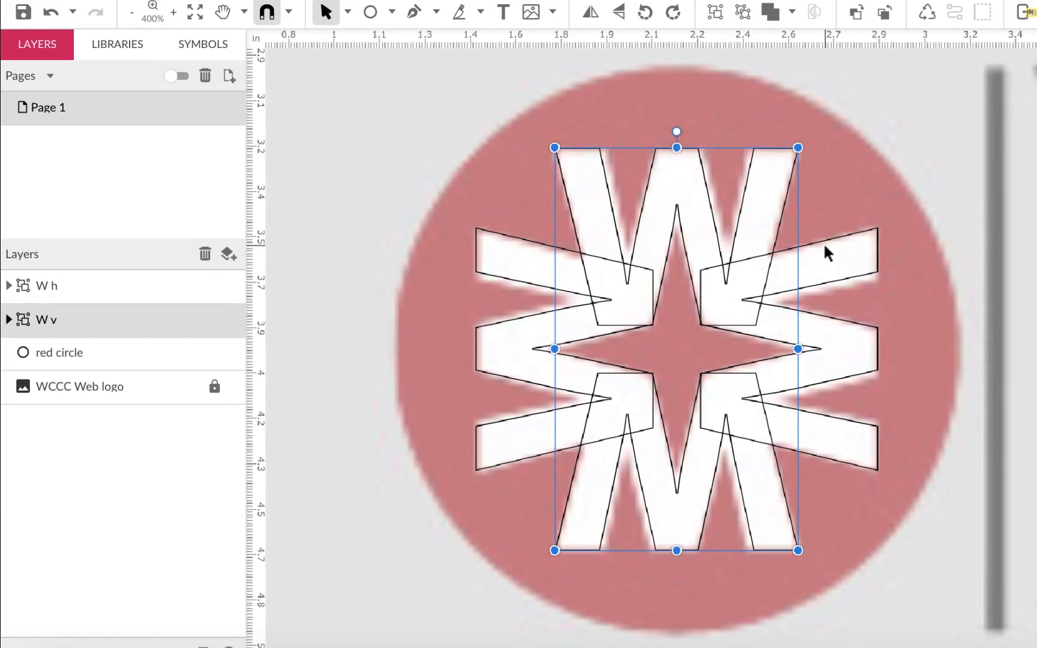
# Add a white fill to the upper W inside the upright group
pyautogui.hscroll(3, 826, 250)
pyautogui.hscroll(1, 824, 242)
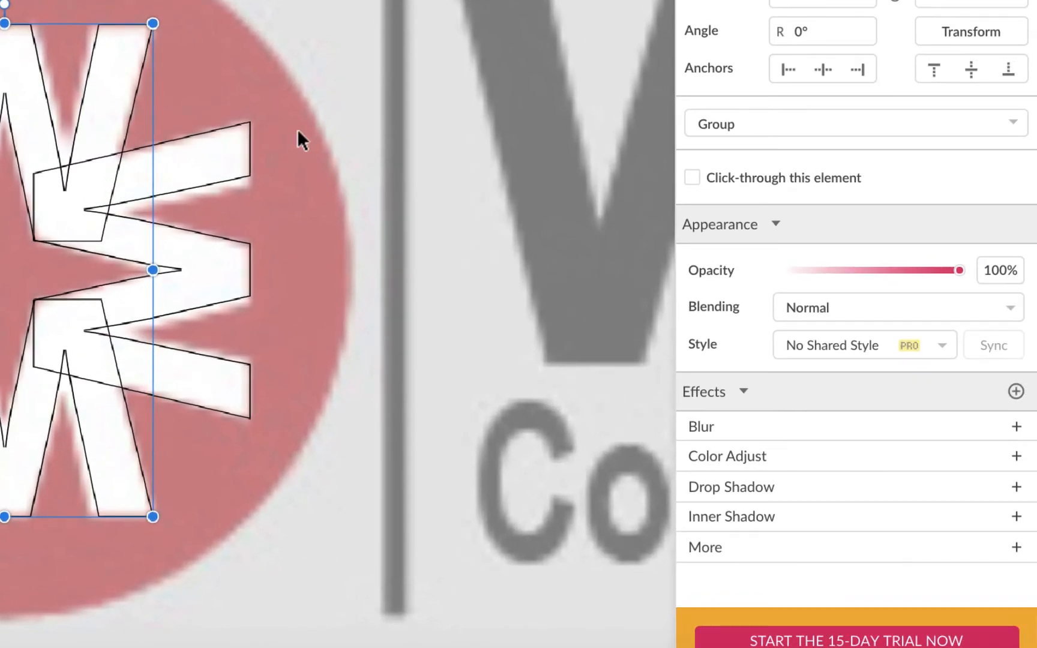
pyautogui.click(135, 87)
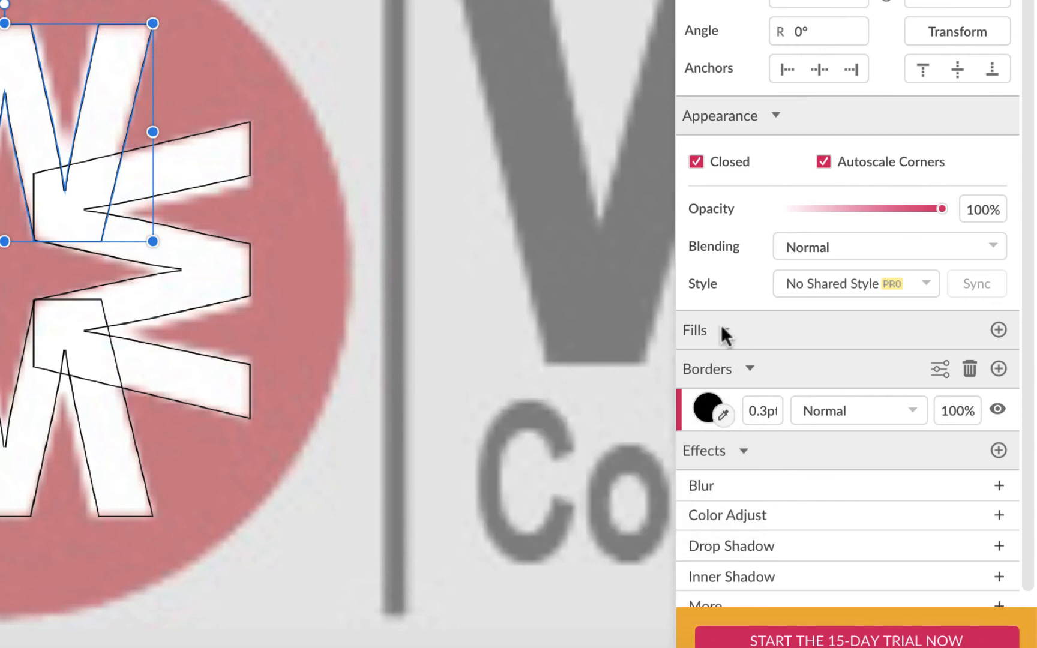
pyautogui.click(999, 330)
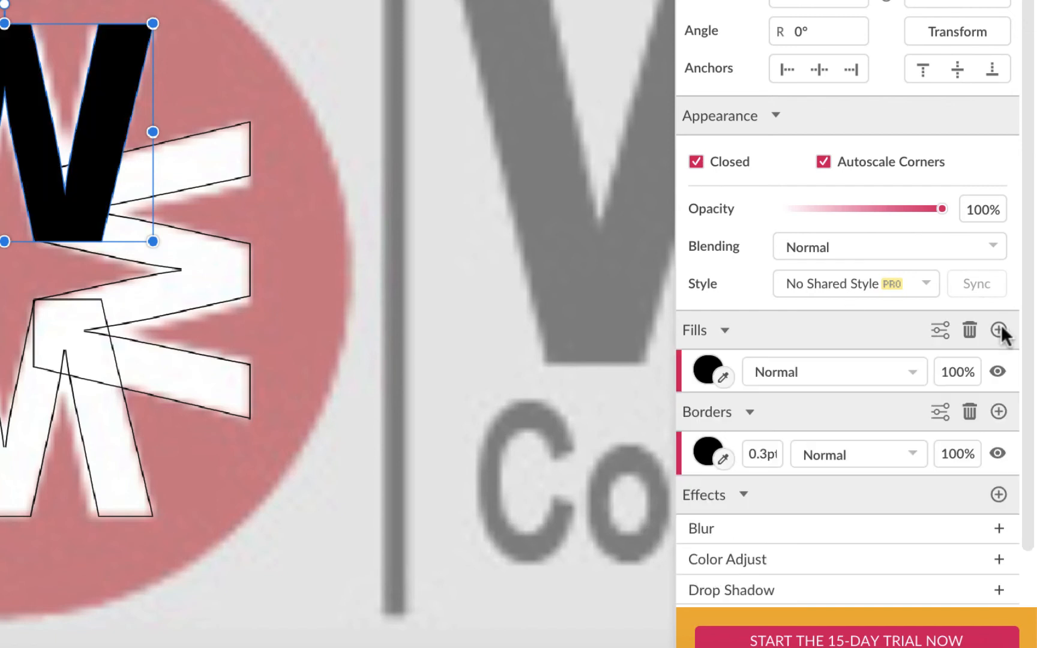
pyautogui.click(706, 368)
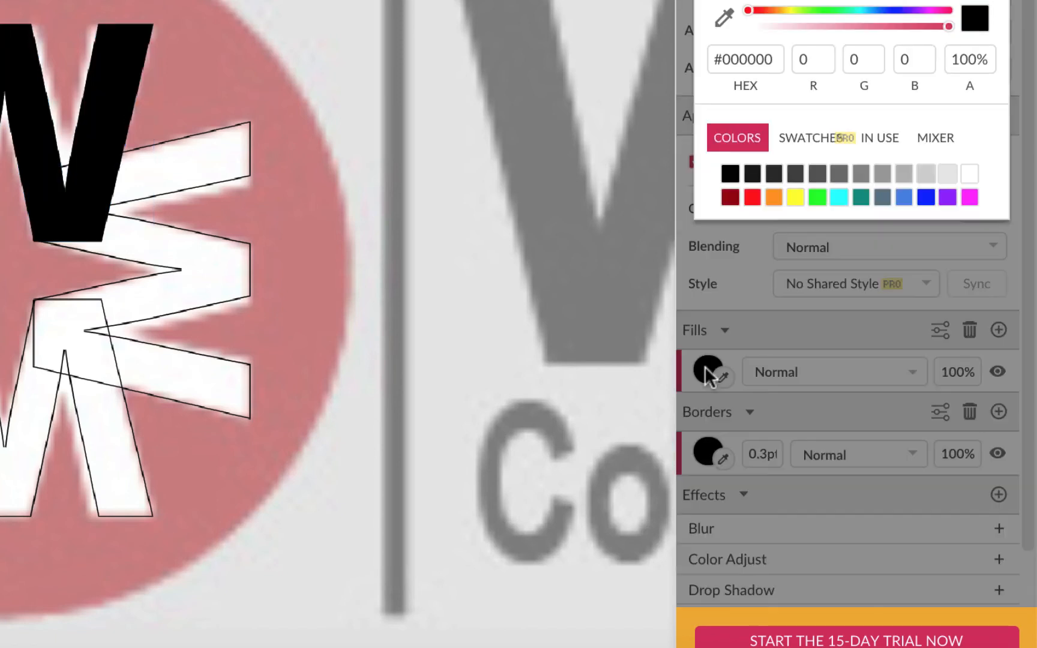
pyautogui.click(969, 174)
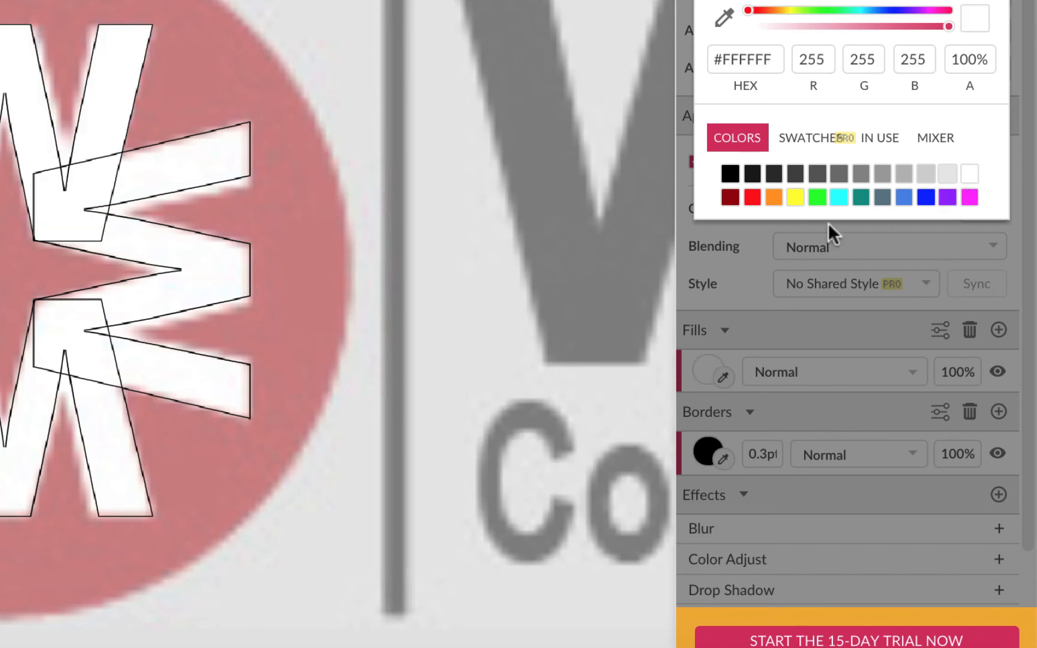
pyautogui.click(508, 364)
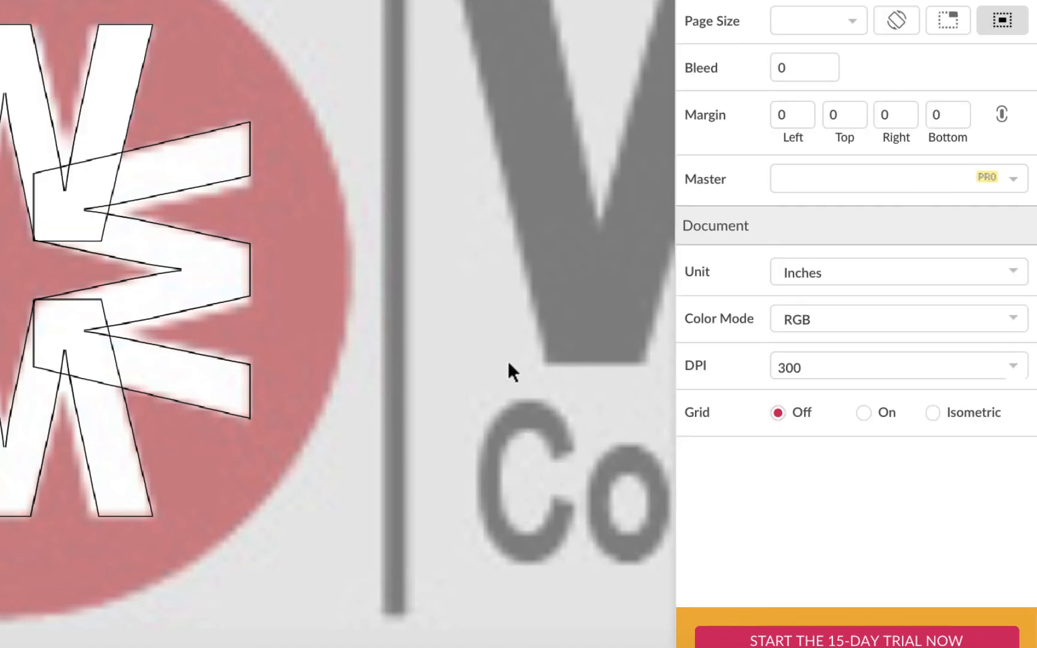
# Select the upper W path inside its group and remove its black border
pyautogui.click(136, 88)
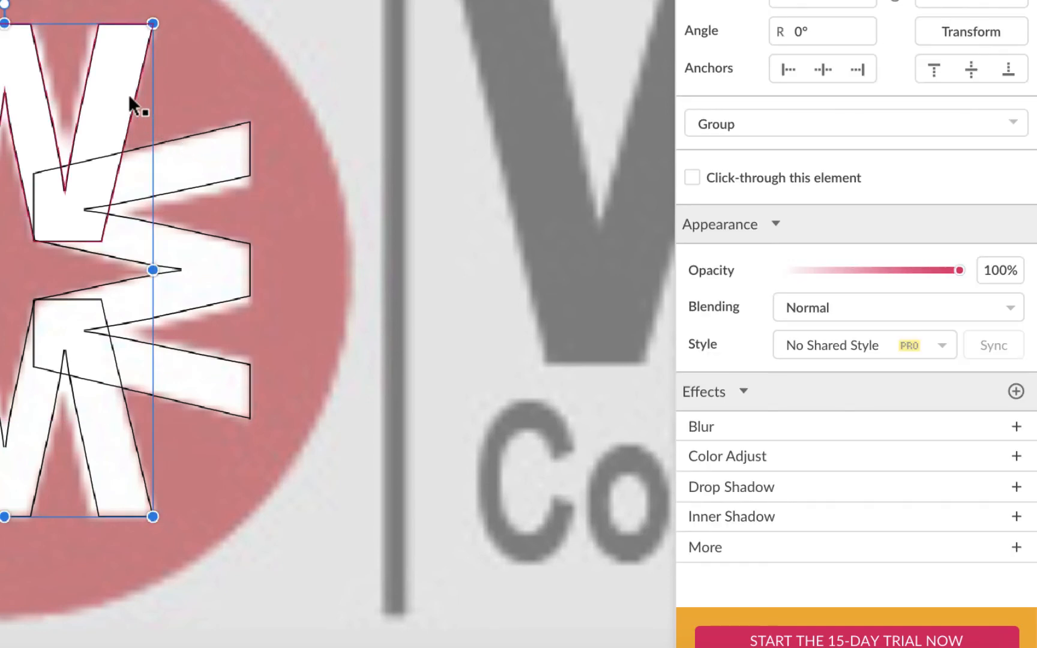
pyautogui.click(187, 84)
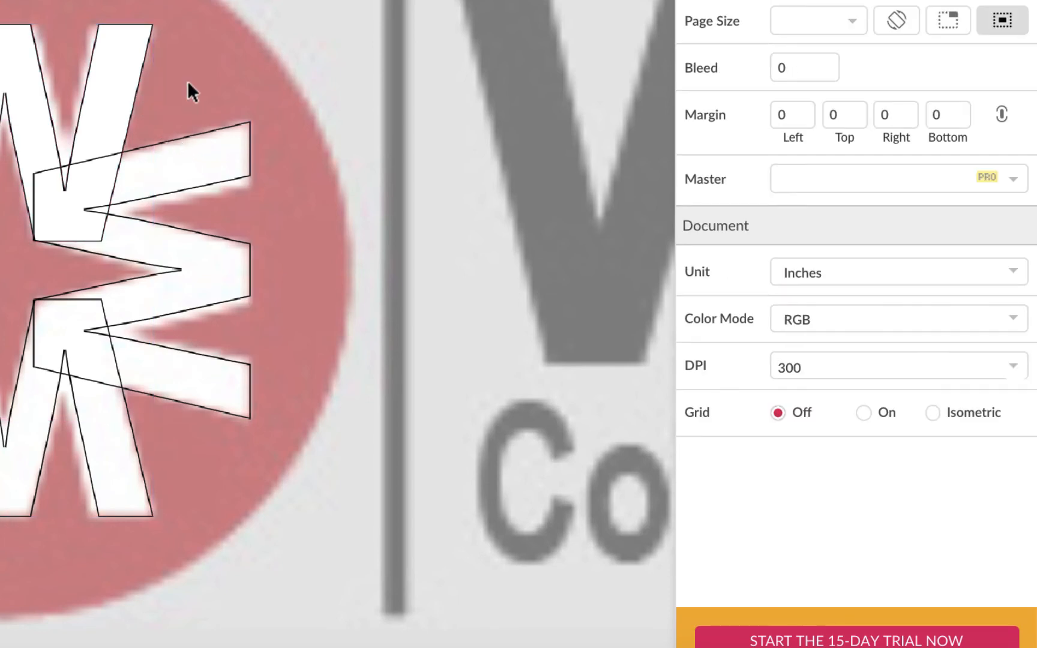
pyautogui.click(135, 92)
pyautogui.doubleClick(135, 90)
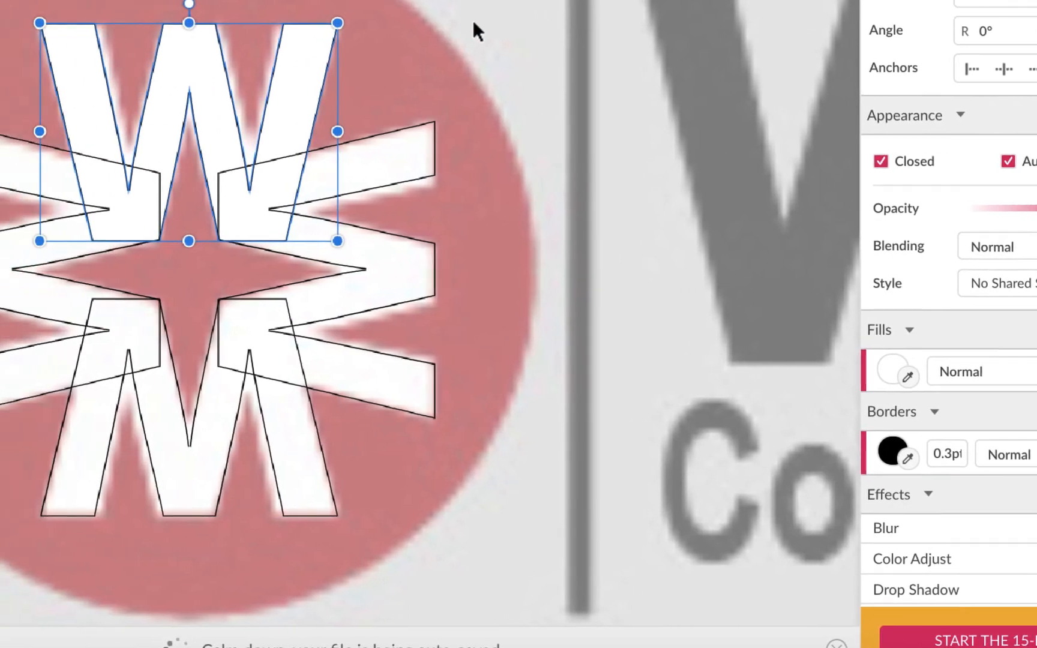
pyautogui.click(288, 20)
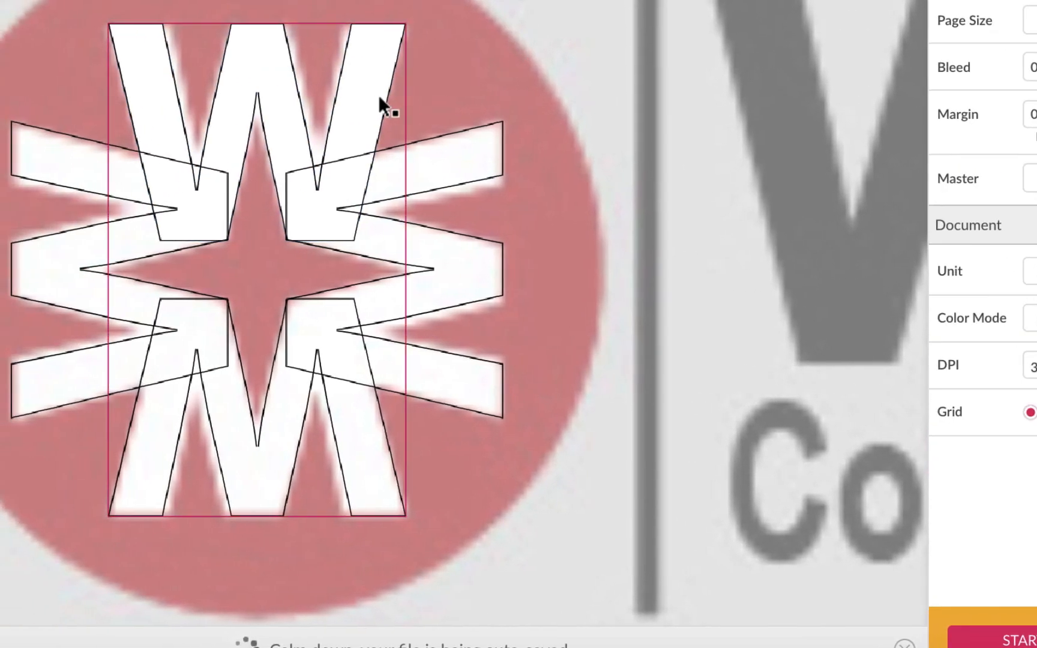
pyautogui.click(386, 96)
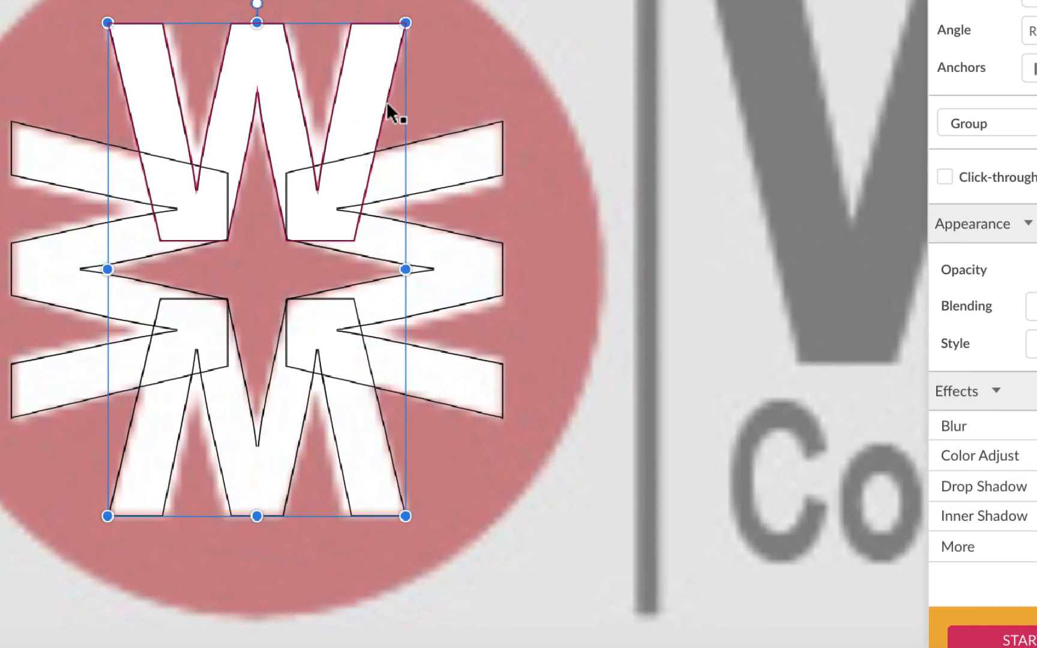
pyautogui.doubleClick(386, 101)
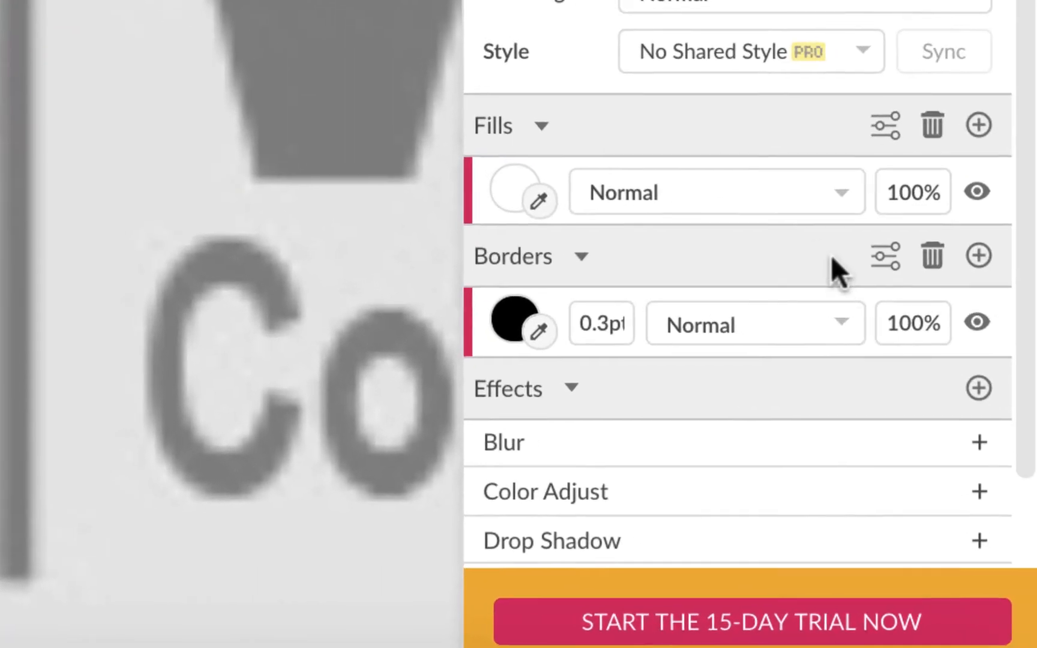
pyautogui.click(930, 246)
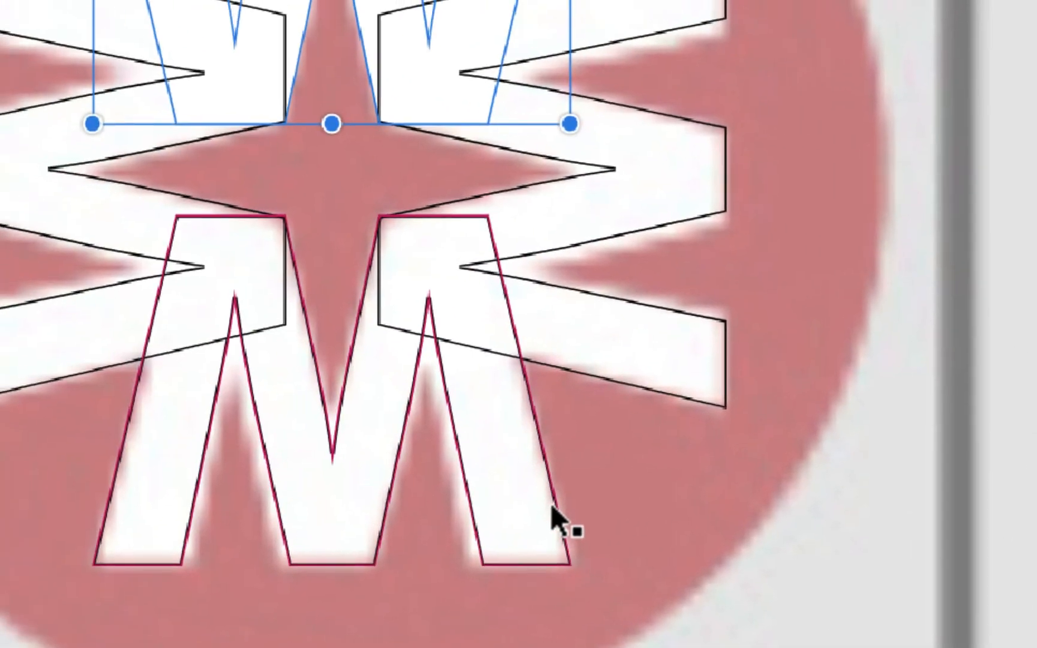
# Remove the border of the lower, upside-down W and give it a white fill
pyautogui.click(550, 503)
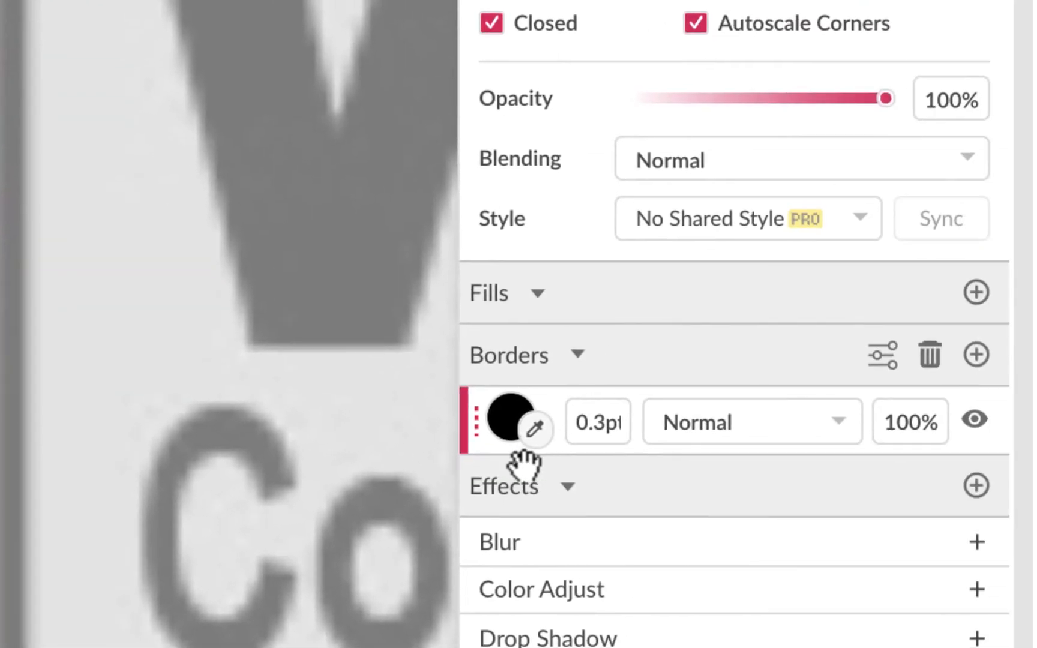
pyautogui.click(931, 348)
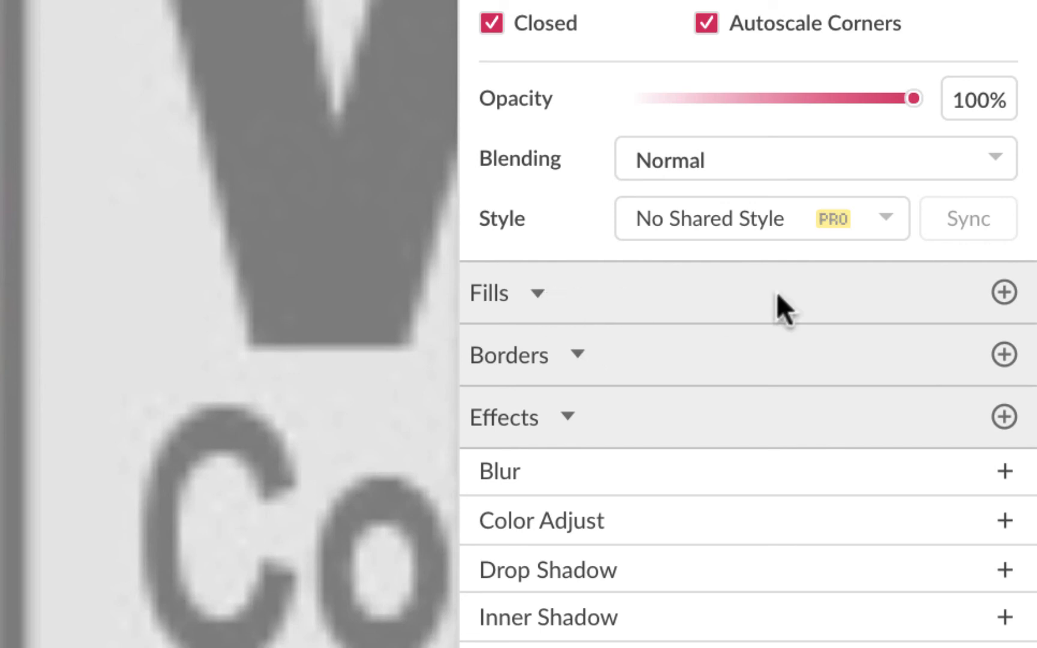
pyautogui.click(1002, 291)
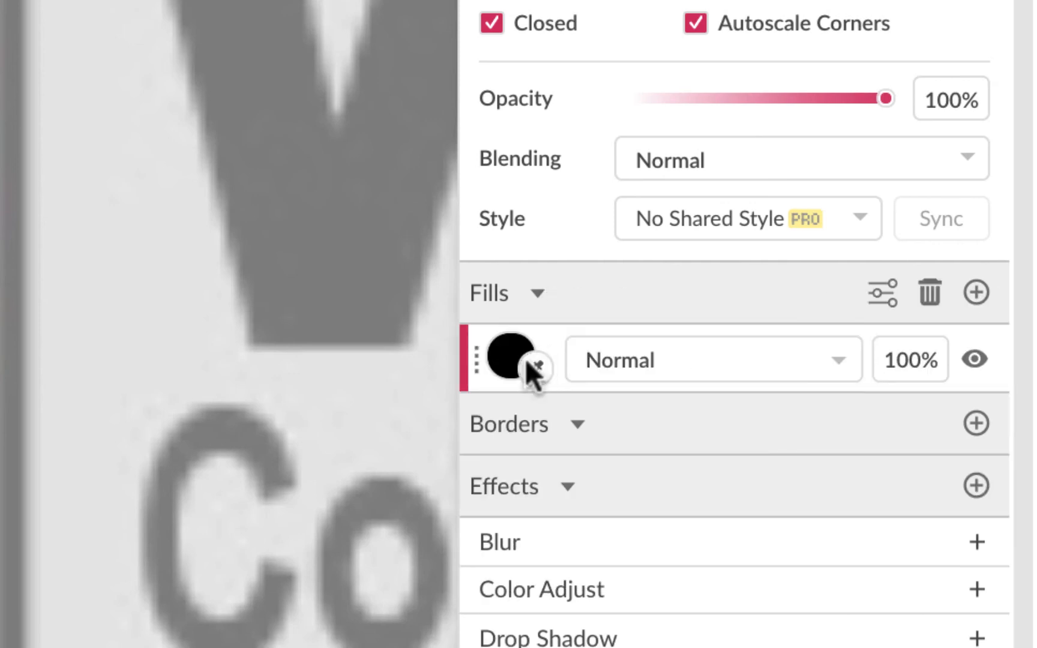
pyautogui.click(505, 347)
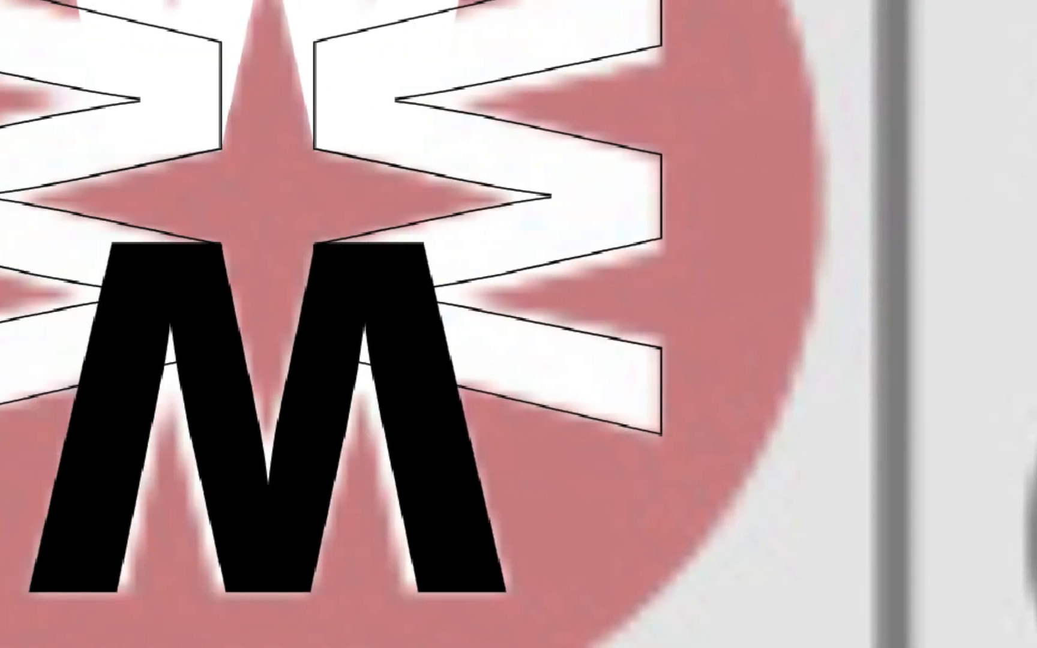
pyautogui.click(929, 255)
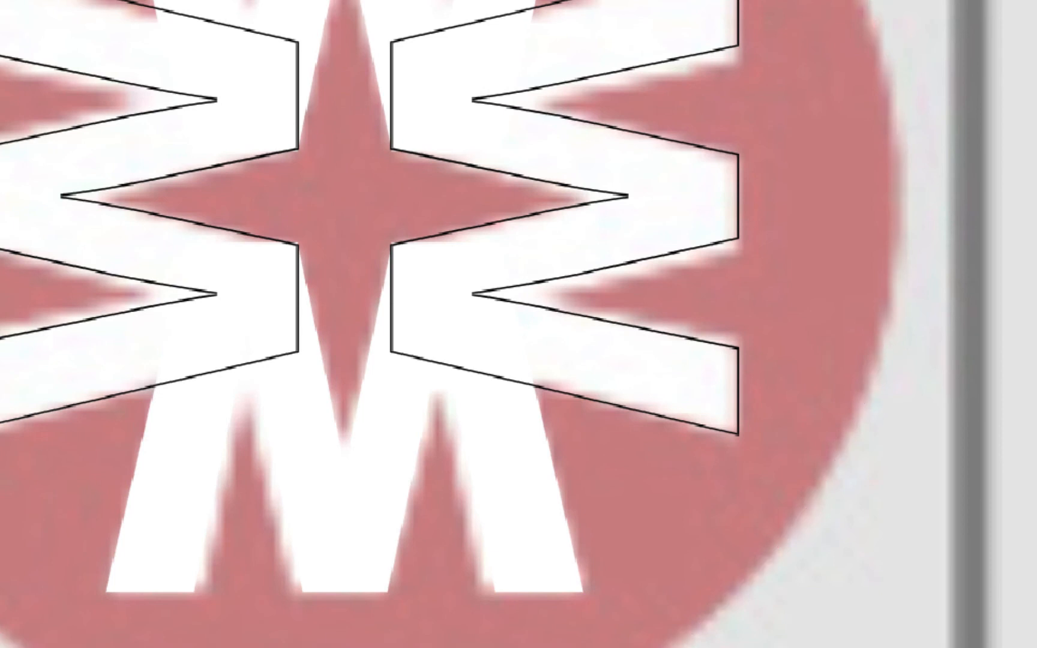
# Remove the border of the right-hand W inside the rotated group and give it a white fill
pyautogui.click(744, 7)
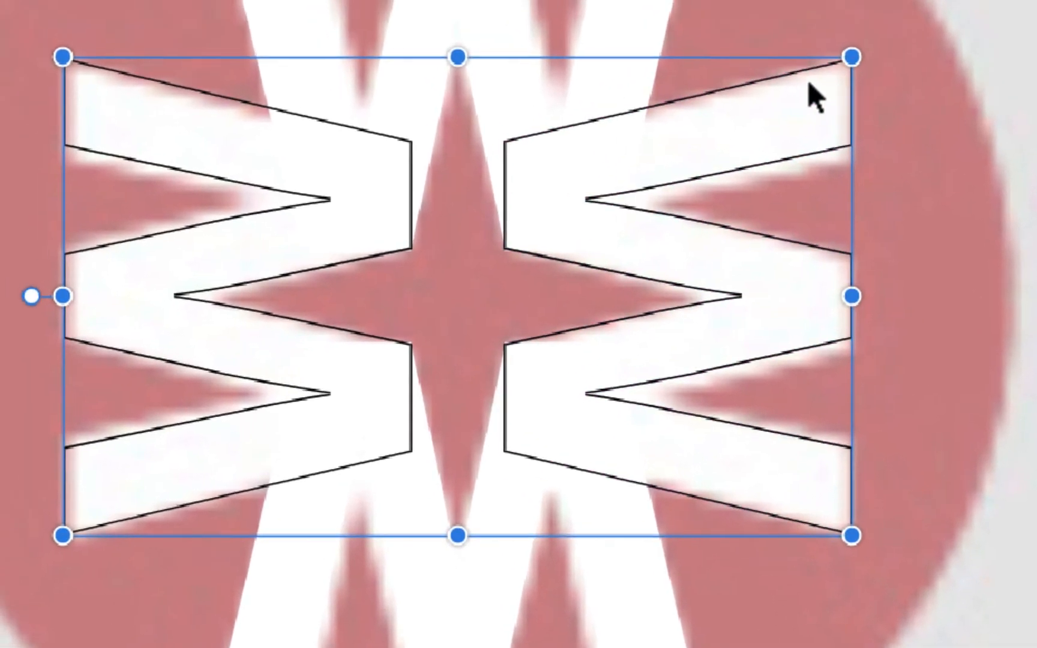
pyautogui.doubleClick(799, 83)
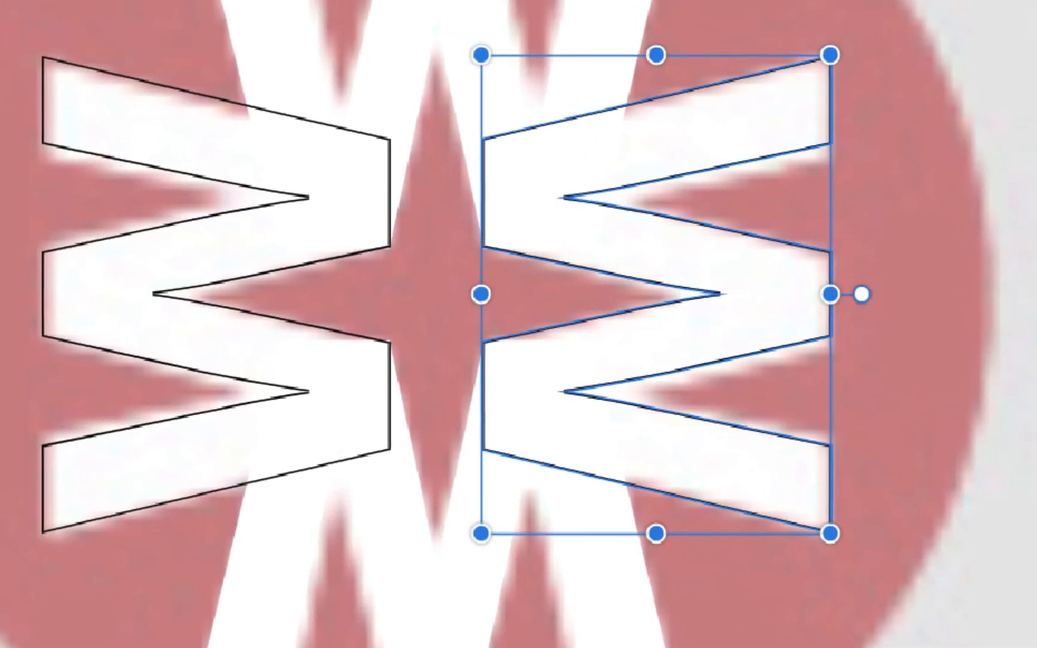
pyautogui.click(929, 352)
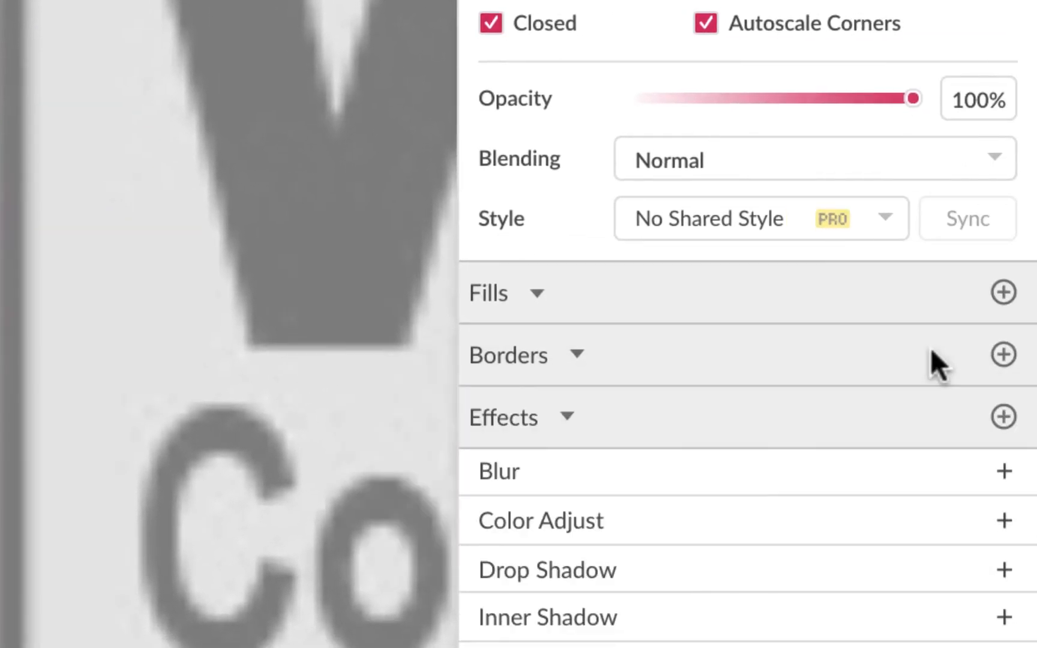
pyautogui.click(1003, 292)
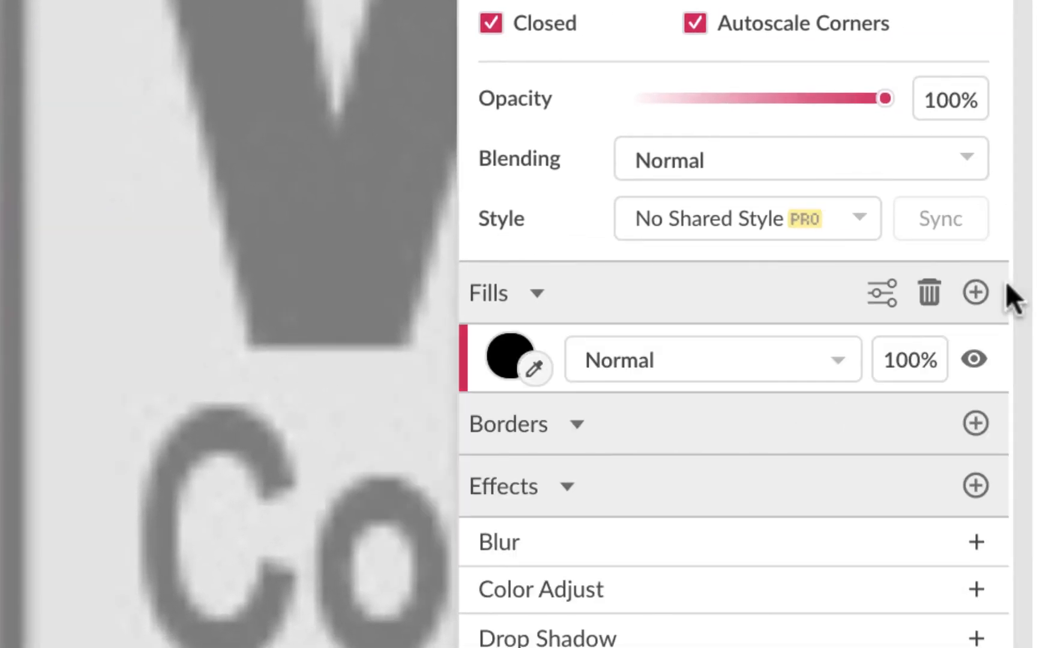
pyautogui.click(511, 358)
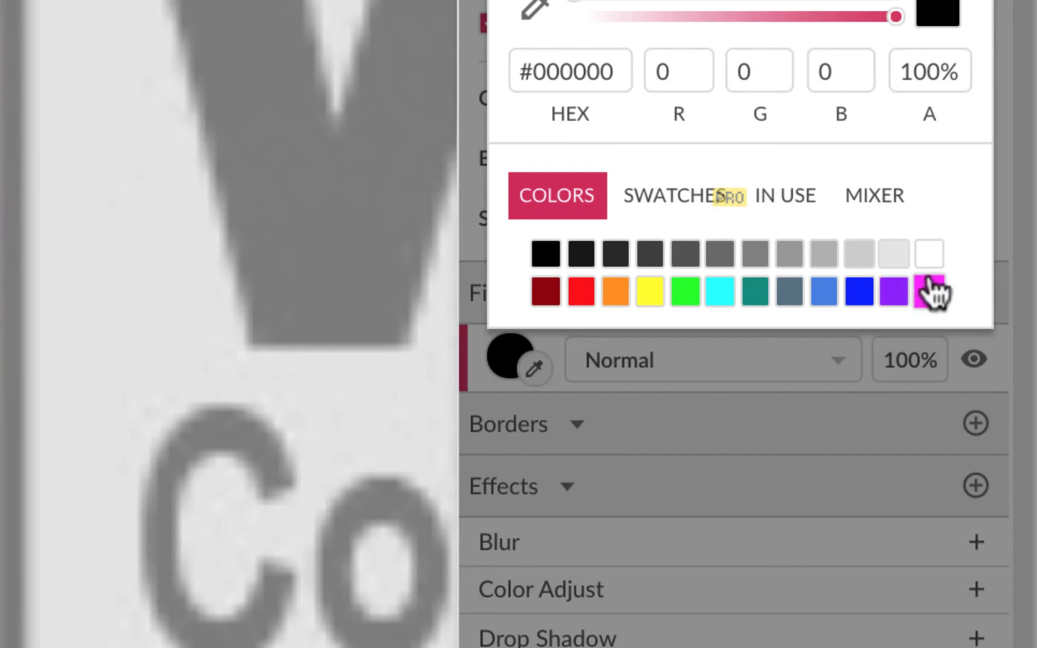
pyautogui.click(929, 254)
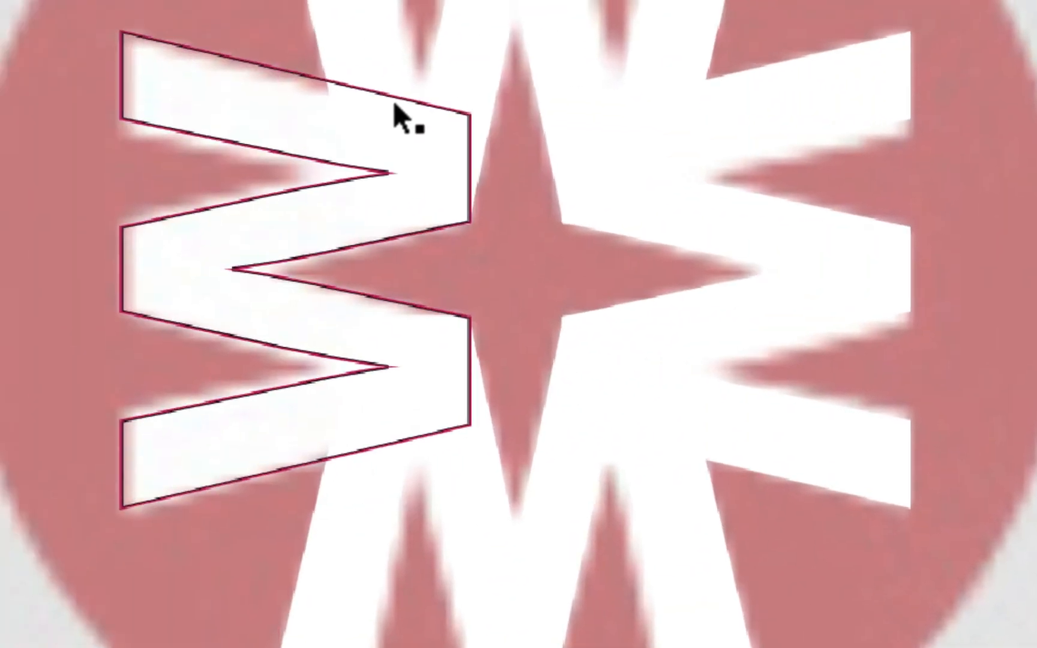
# Remove the border of the left-hand W inside the rotated group and give it a white fill
pyautogui.click(395, 104)
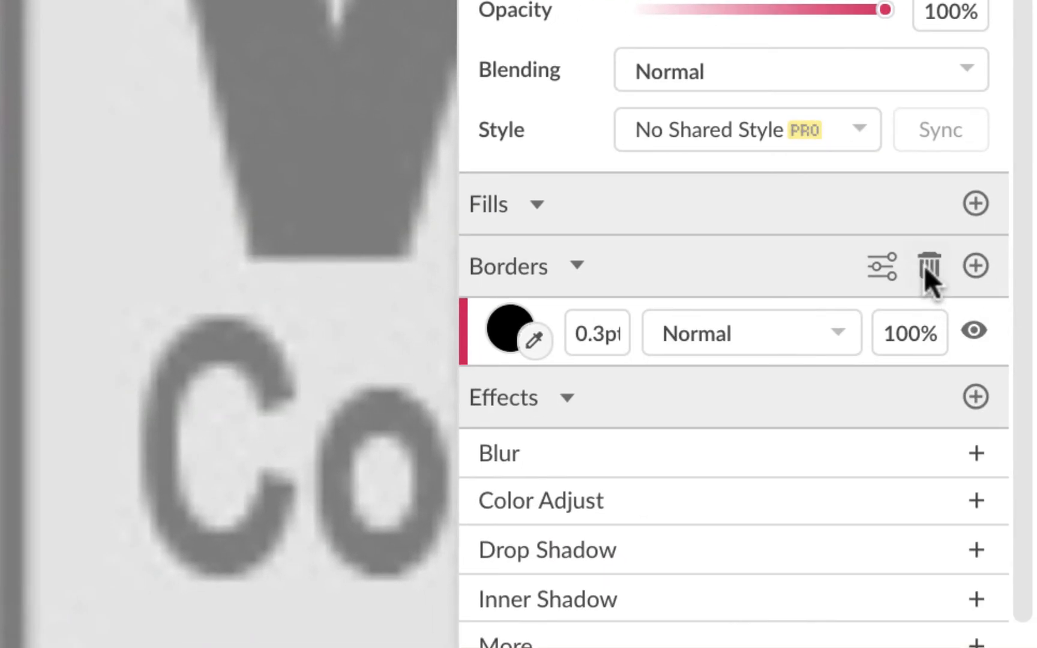
pyautogui.click(924, 265)
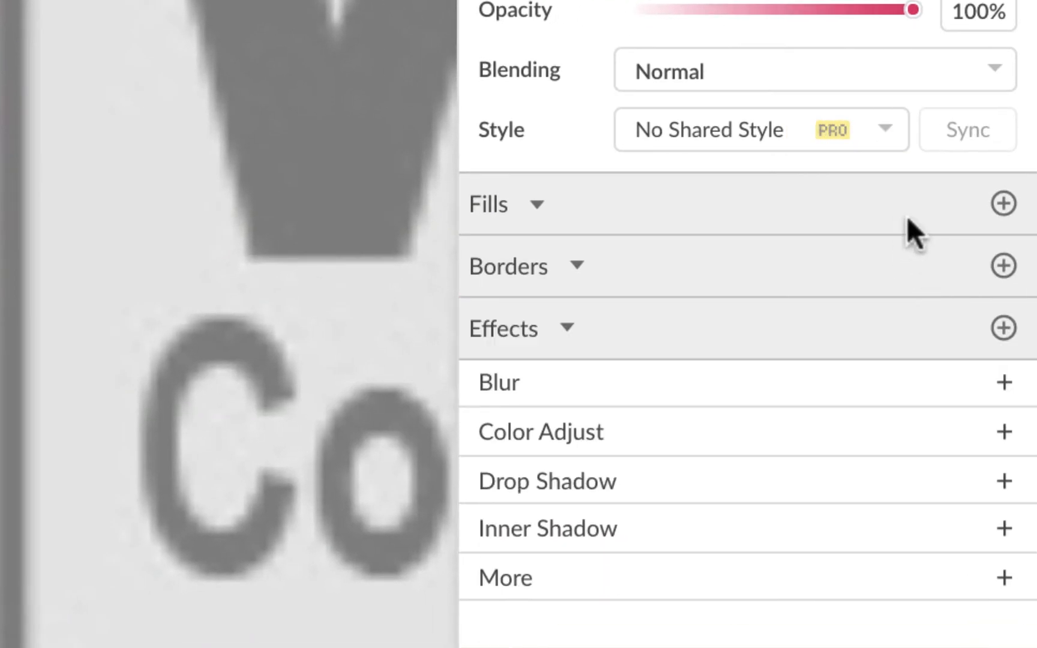
pyautogui.click(1002, 198)
pyautogui.click(509, 258)
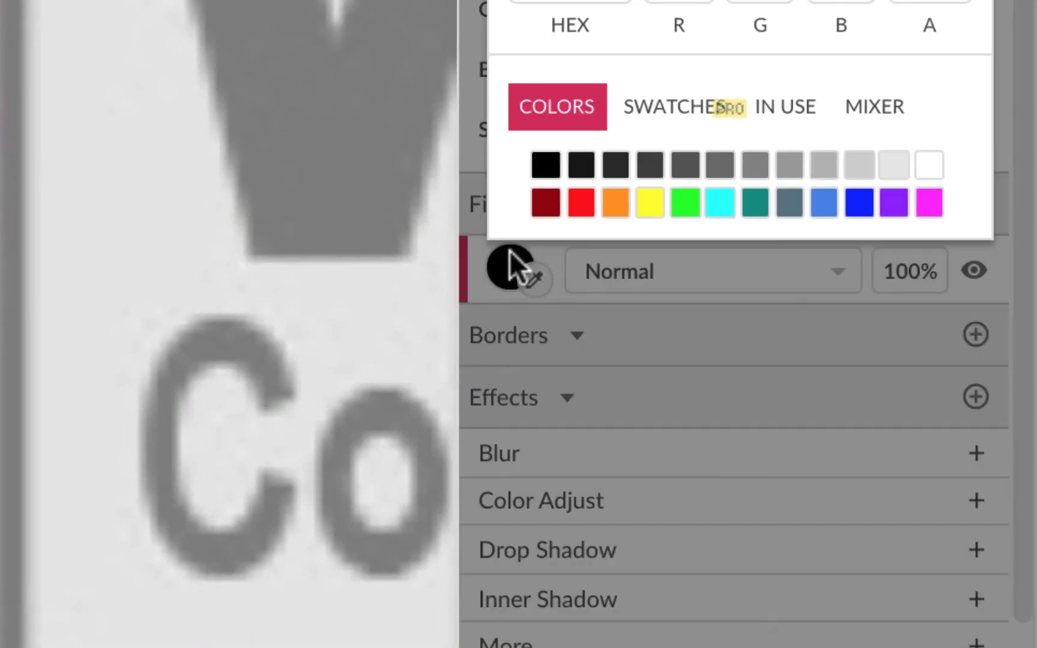
pyautogui.click(938, 176)
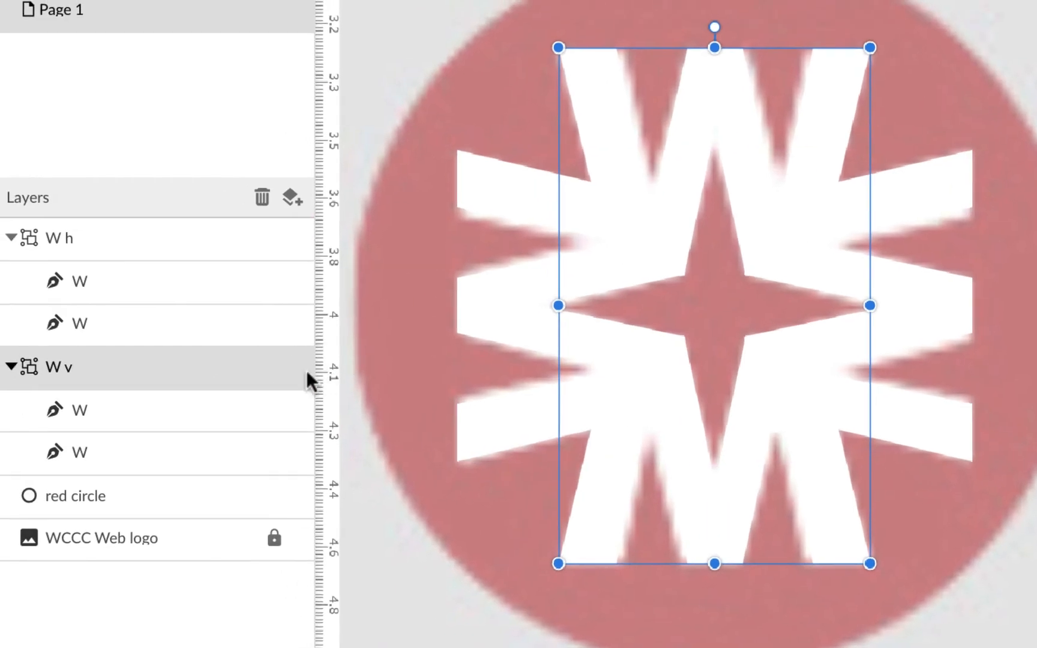
# Check which W paths the W h and W v groups contain, and leave both groups collapsed
pyautogui.click(11, 239)
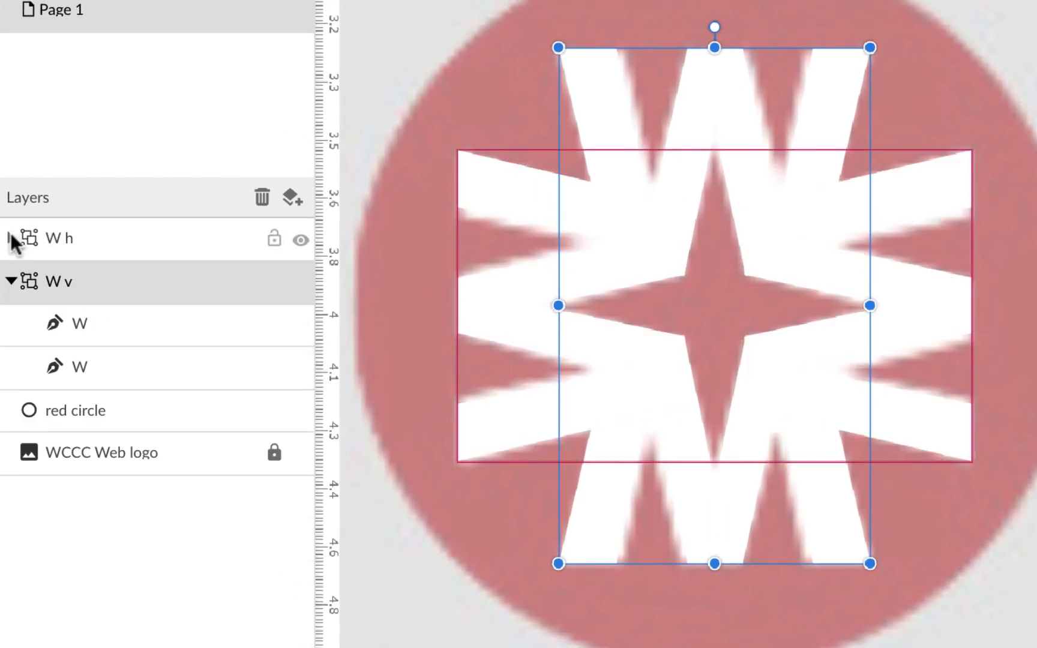
pyautogui.click(12, 282)
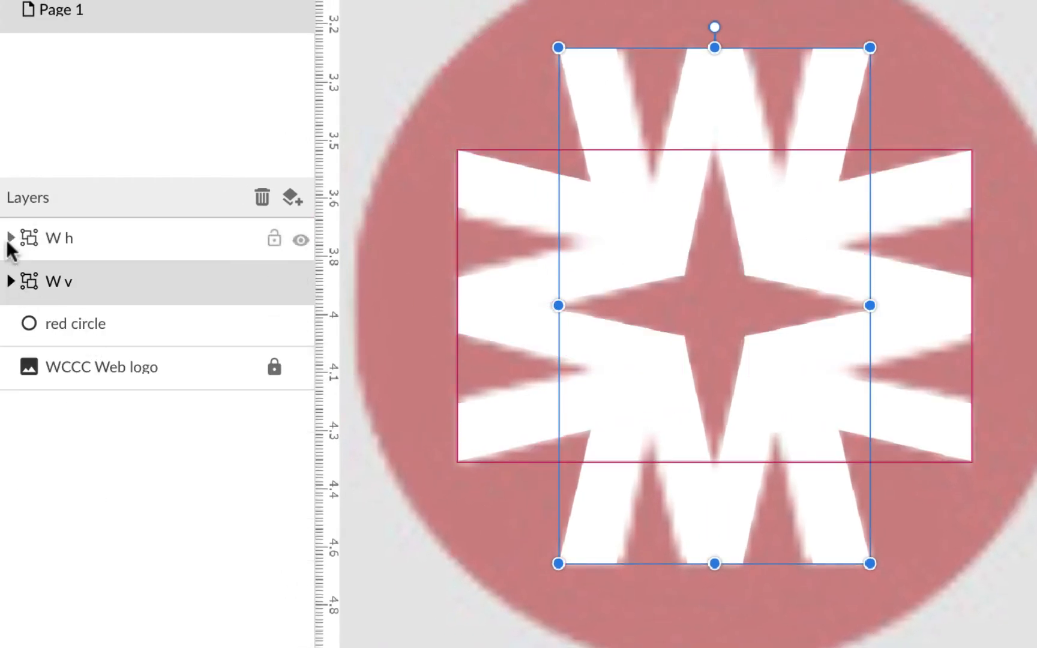
pyautogui.click(7, 240)
pyautogui.click(118, 279)
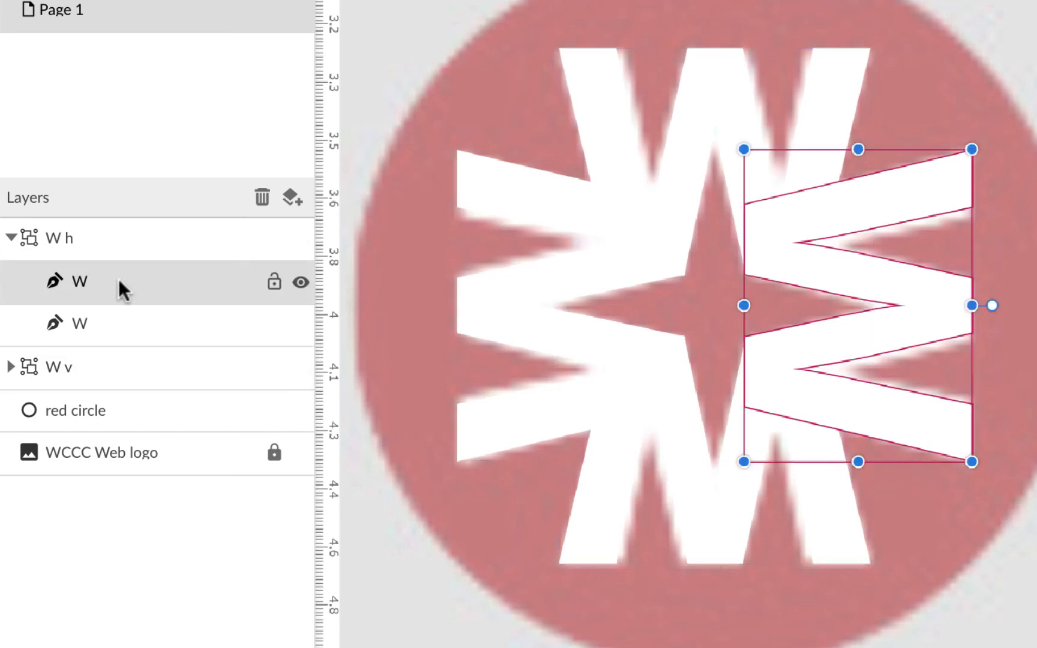
pyautogui.click(107, 333)
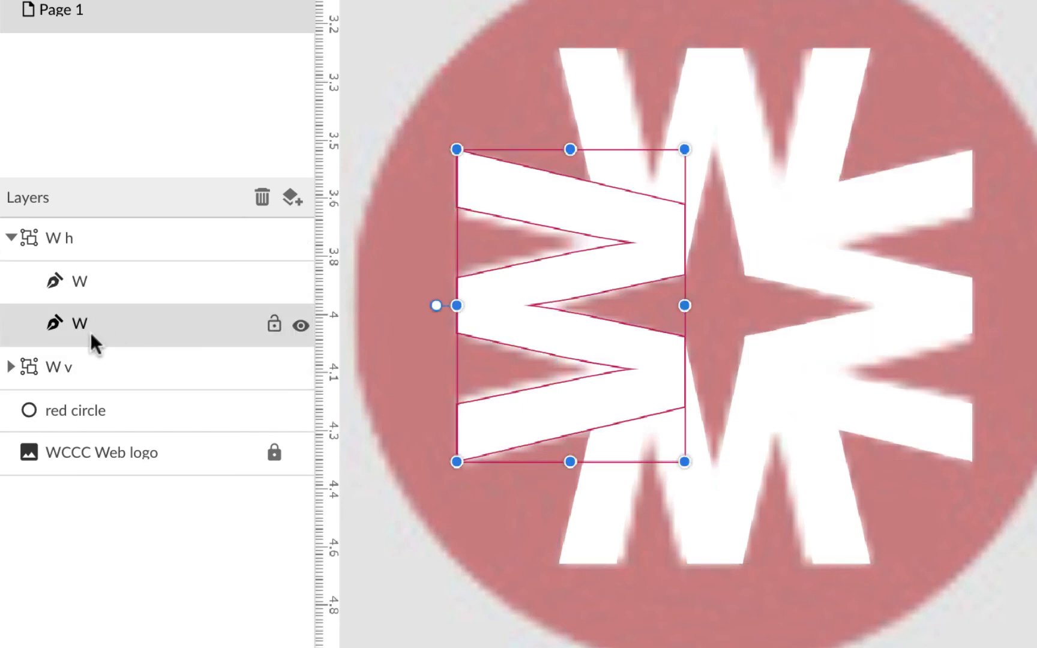
pyautogui.click(12, 366)
pyautogui.click(134, 407)
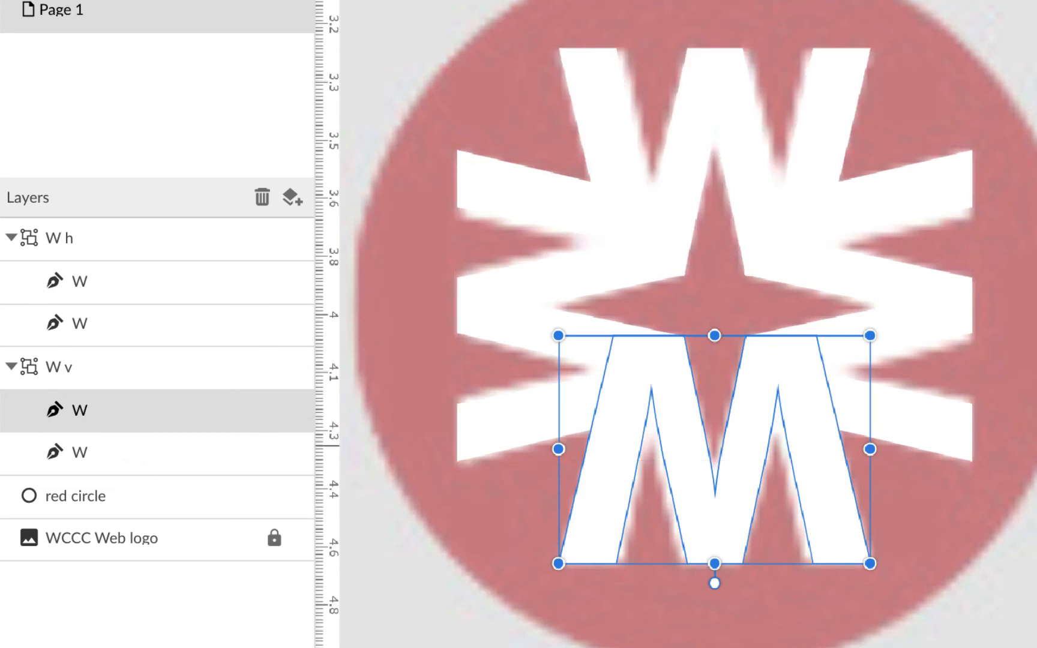
pyautogui.click(11, 368)
pyautogui.click(11, 237)
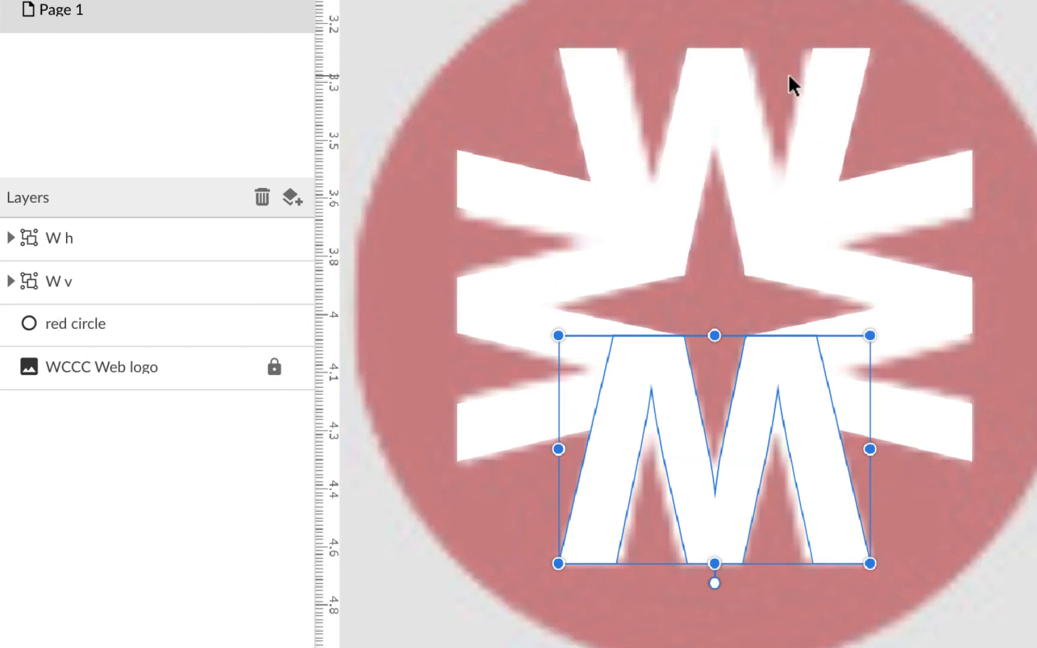
# Add a fill to the red circle and set its colour to #AA0000
pyautogui.click(211, 328)
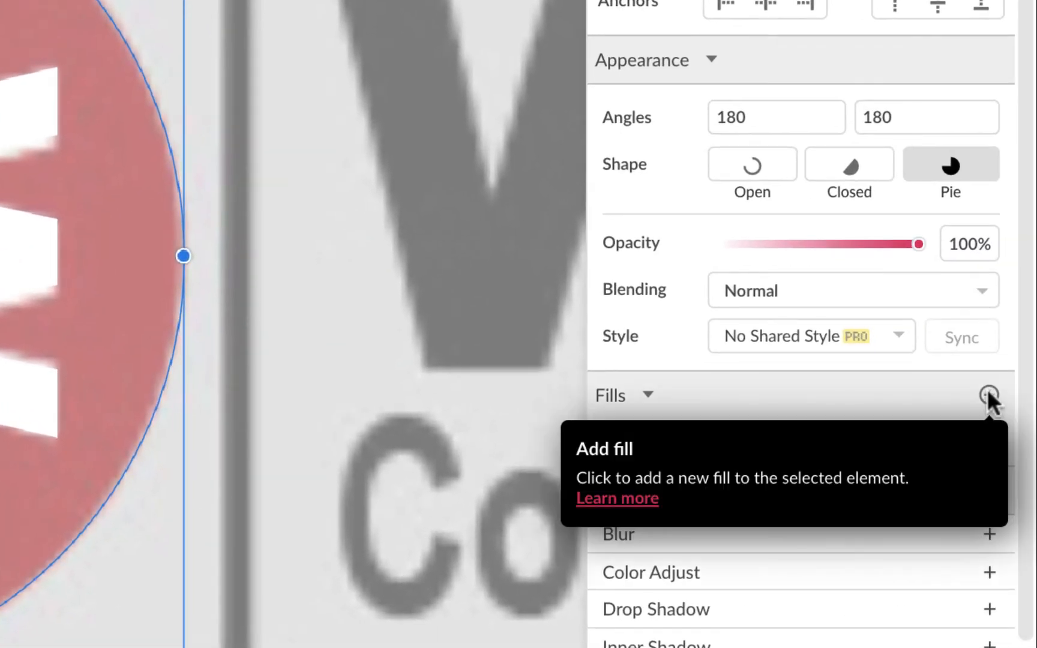
pyautogui.click(988, 395)
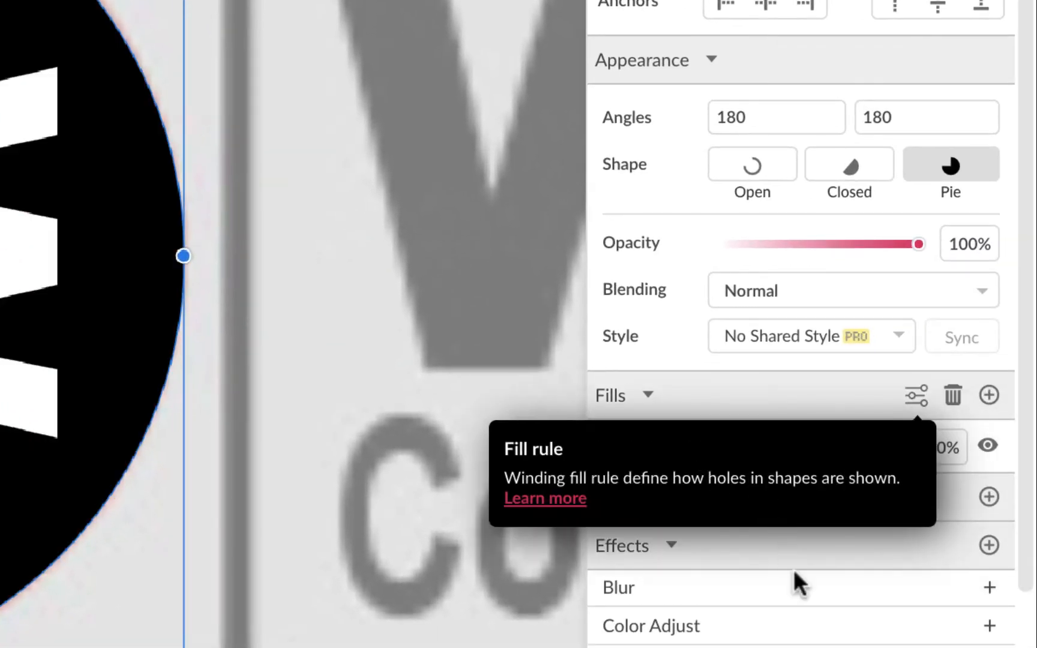
pyautogui.click(620, 436)
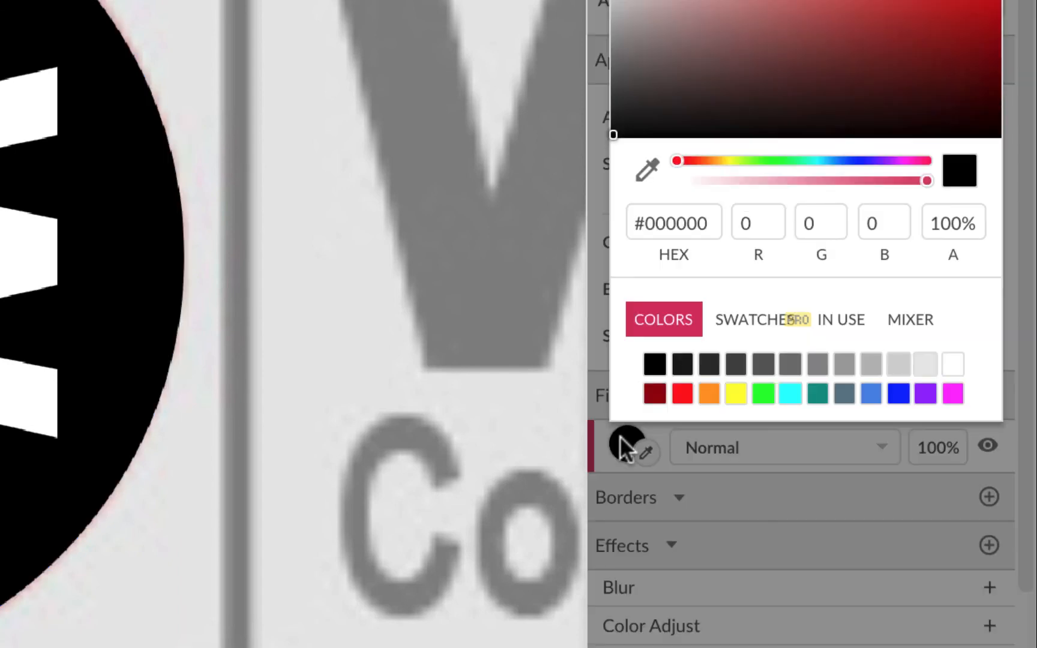
pyautogui.click(657, 394)
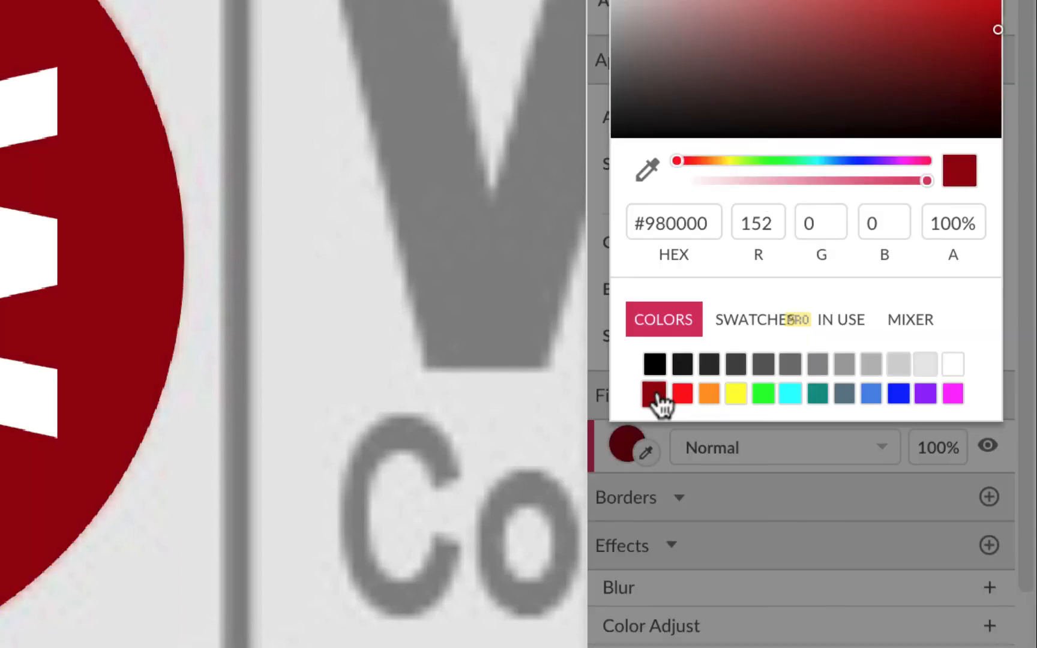
pyautogui.click(670, 223)
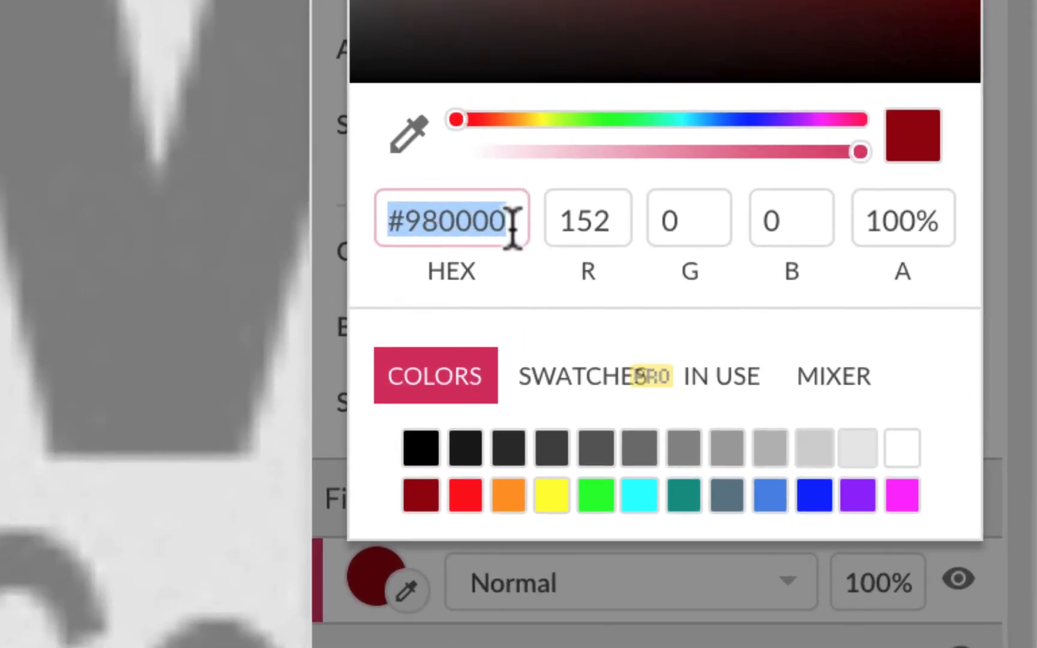
pyautogui.write('#aa')
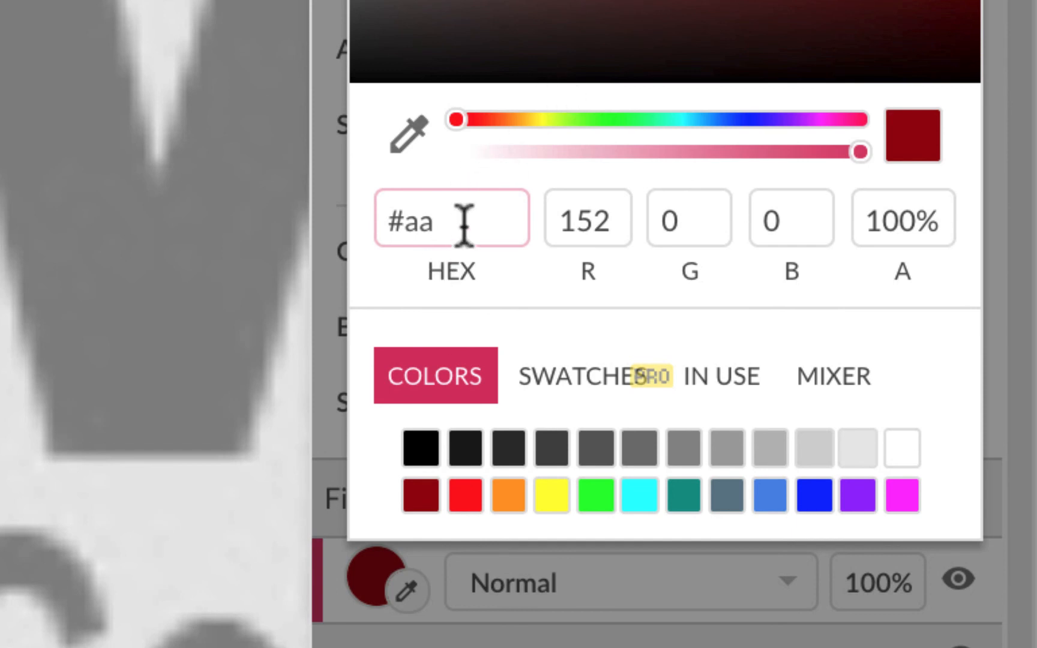
pyautogui.write('0000')
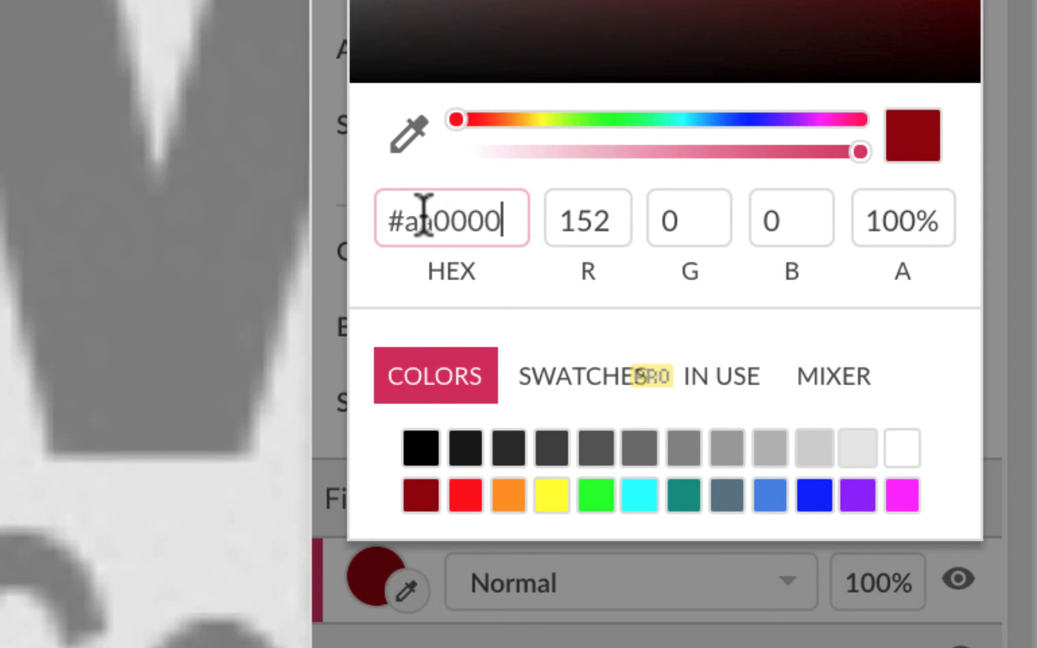
pyautogui.press('Return')
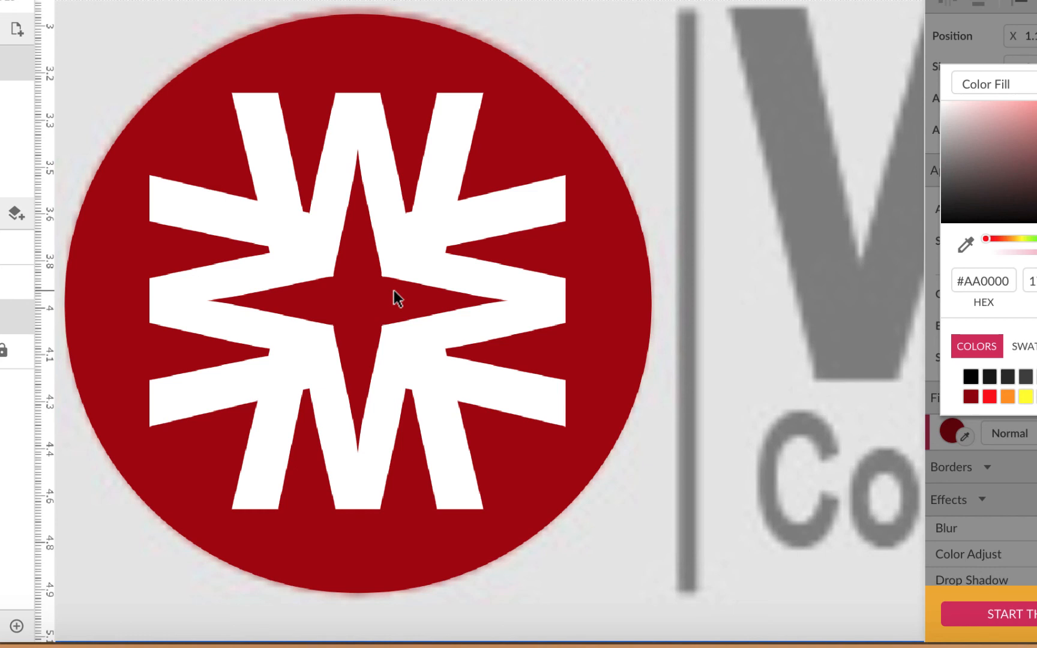
# Draw a rectangle about 0.056 in wide over the grey vertical divider, spanning the full height of the red circle
pyautogui.press('super+minus')
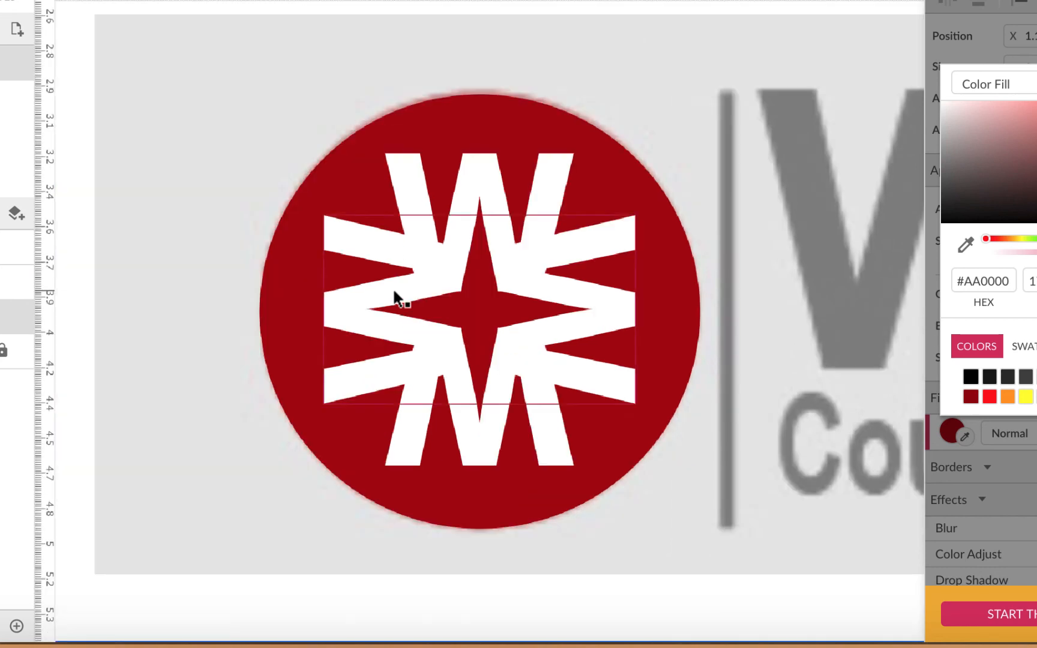
pyautogui.hscroll(4, 394, 291)
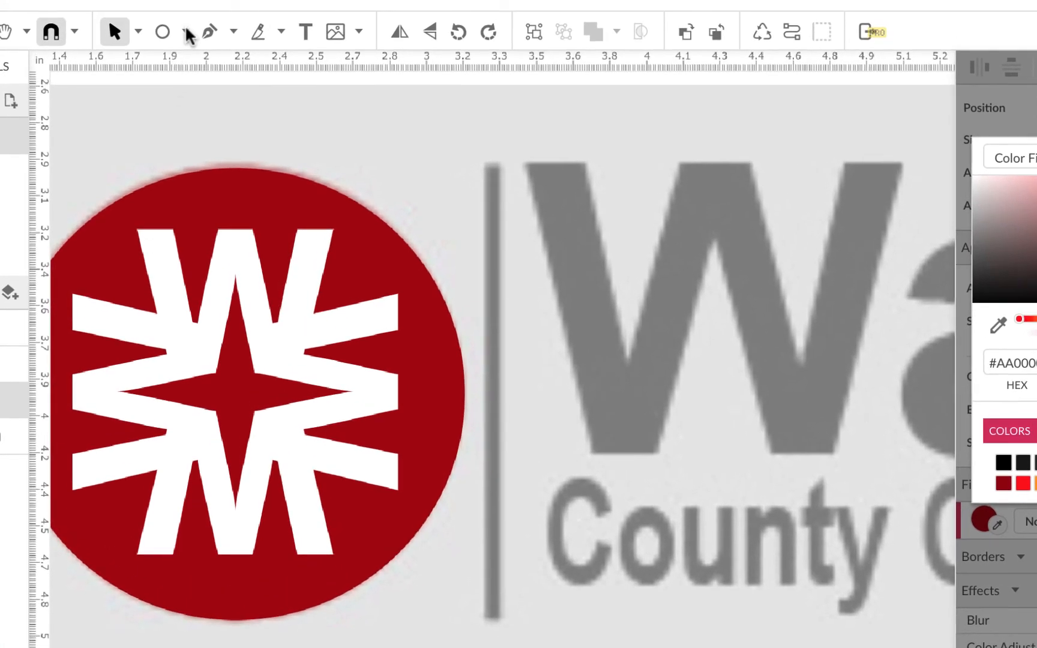
pyautogui.click(186, 31)
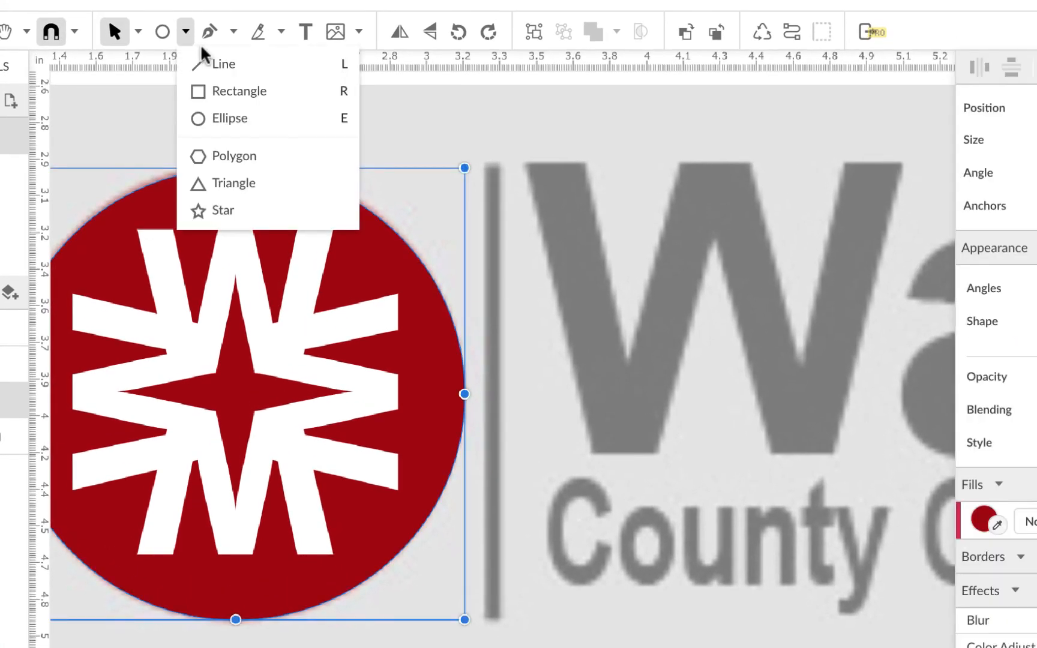
pyautogui.click(216, 92)
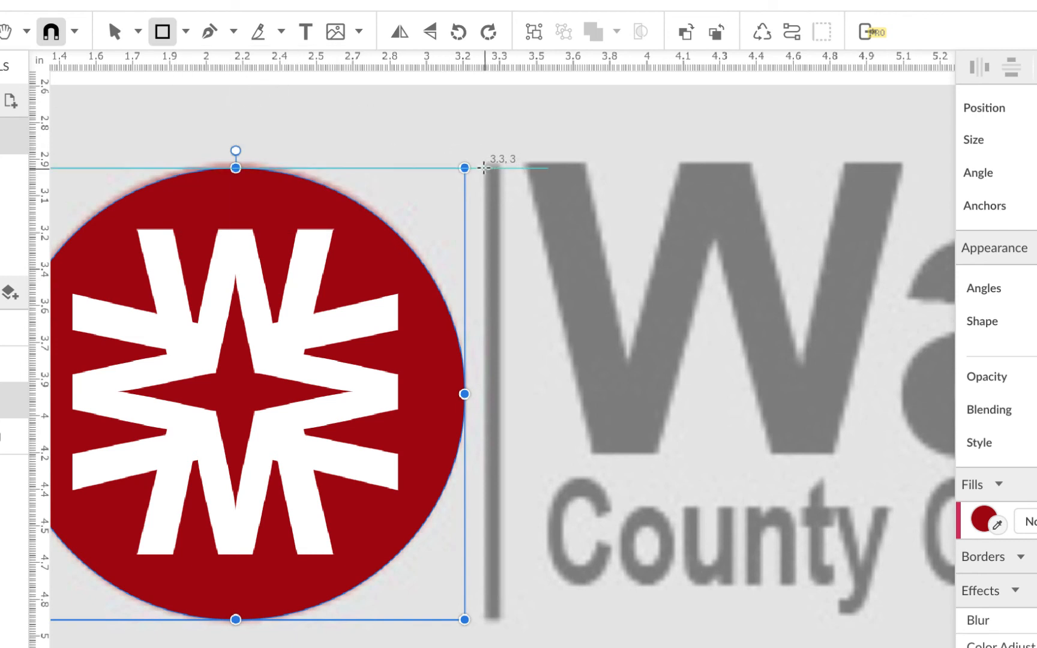
pyautogui.moveTo(485, 167); pyautogui.dragTo(497, 620)
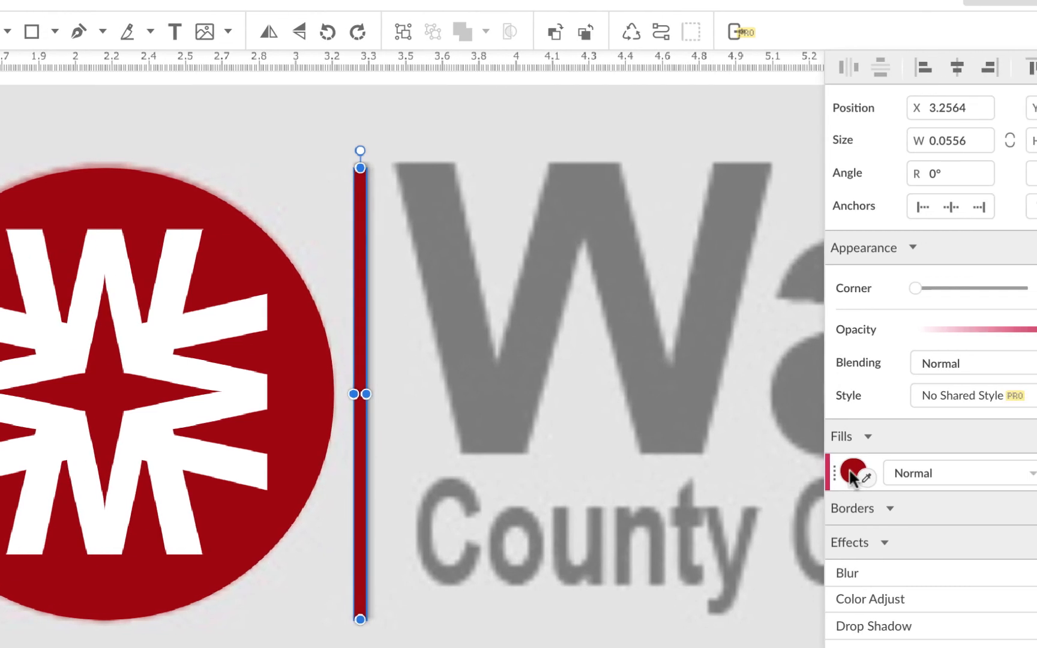
# Change the fill of the new divider rectangle to black (#000000)
pyautogui.click(983, 472)
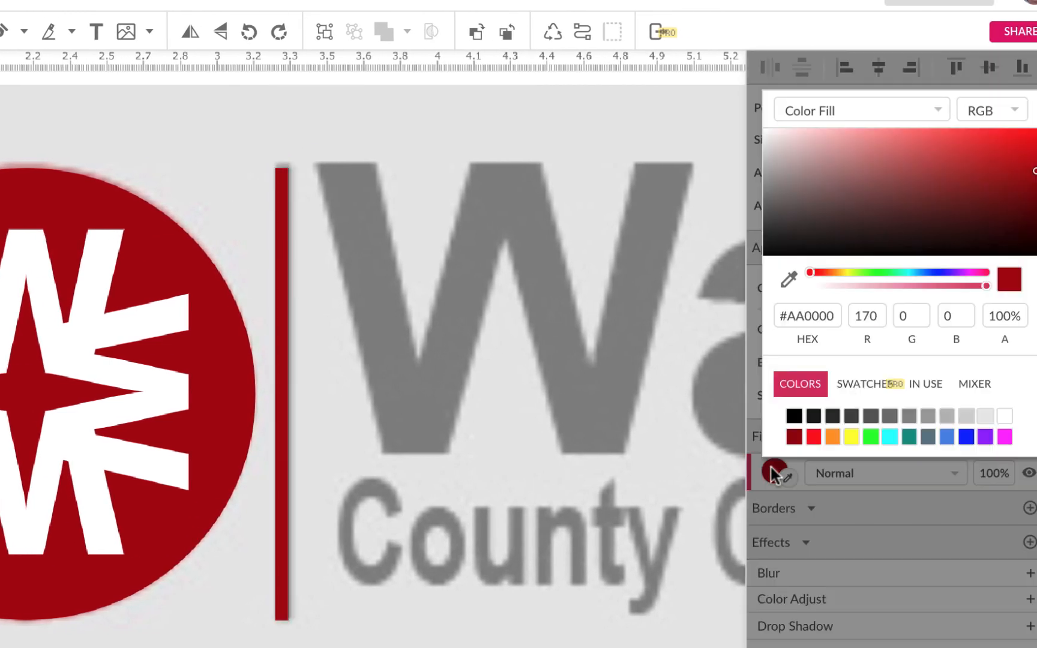
pyautogui.click(794, 416)
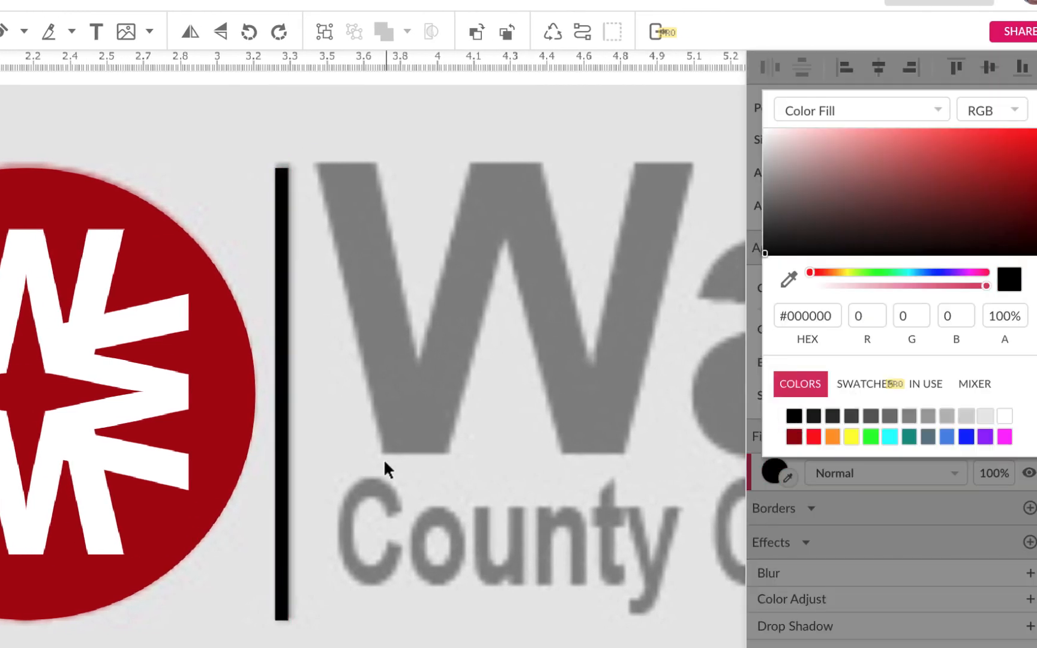
pyautogui.hotkey('ctrl', '-')
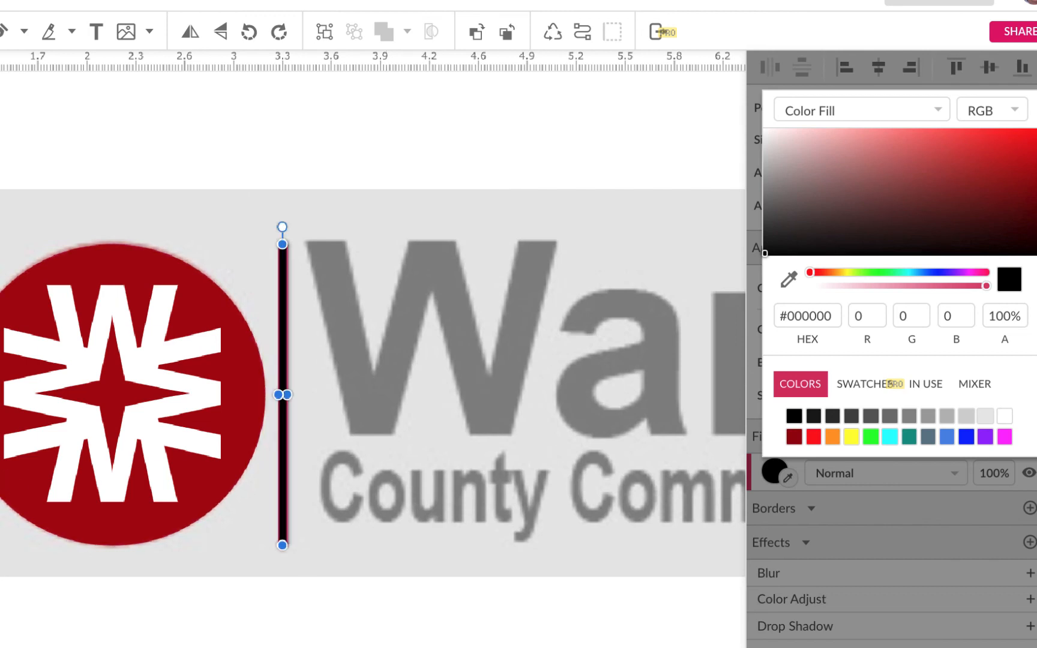
pyautogui.press('Escape')
# Rename the divider rectangle's layer to black line
pyautogui.doubleClick(34, 370)
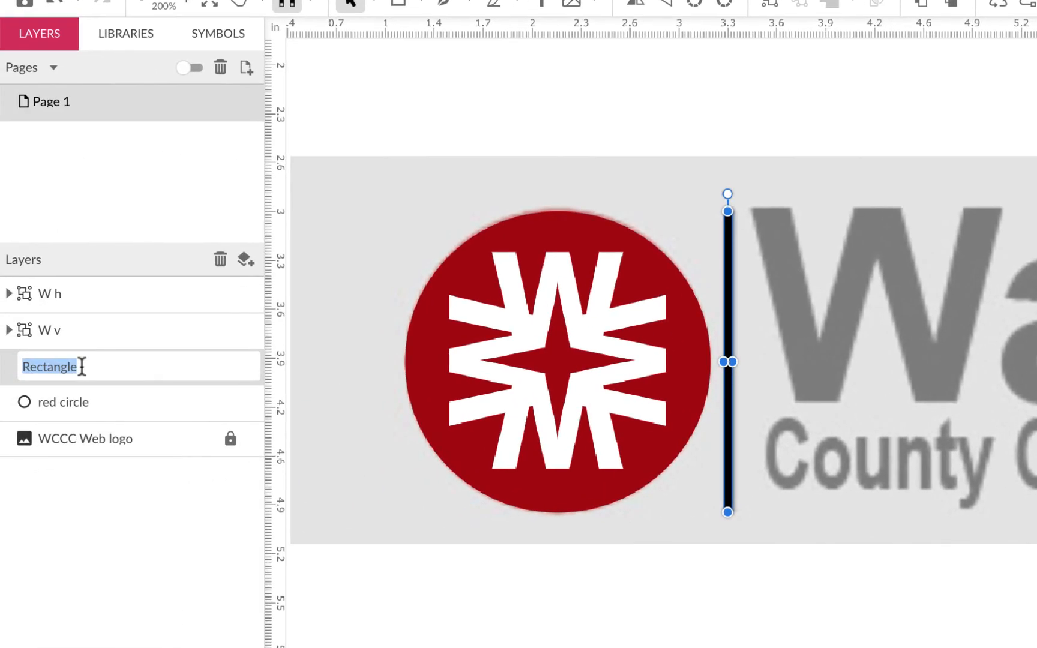
pyautogui.write('black line')
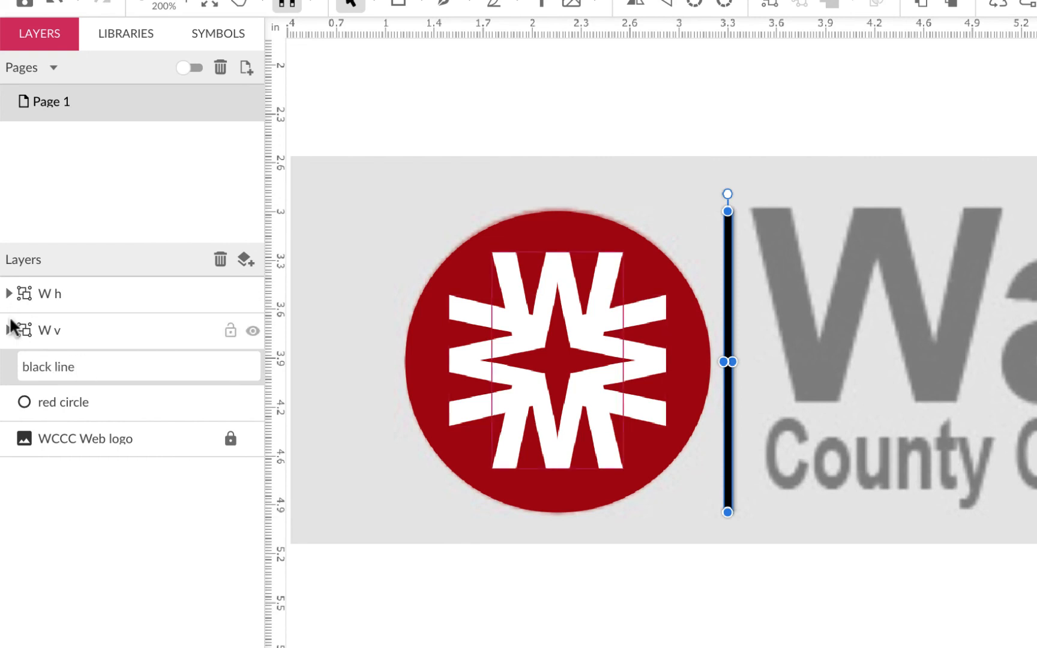
pyautogui.press('Return')
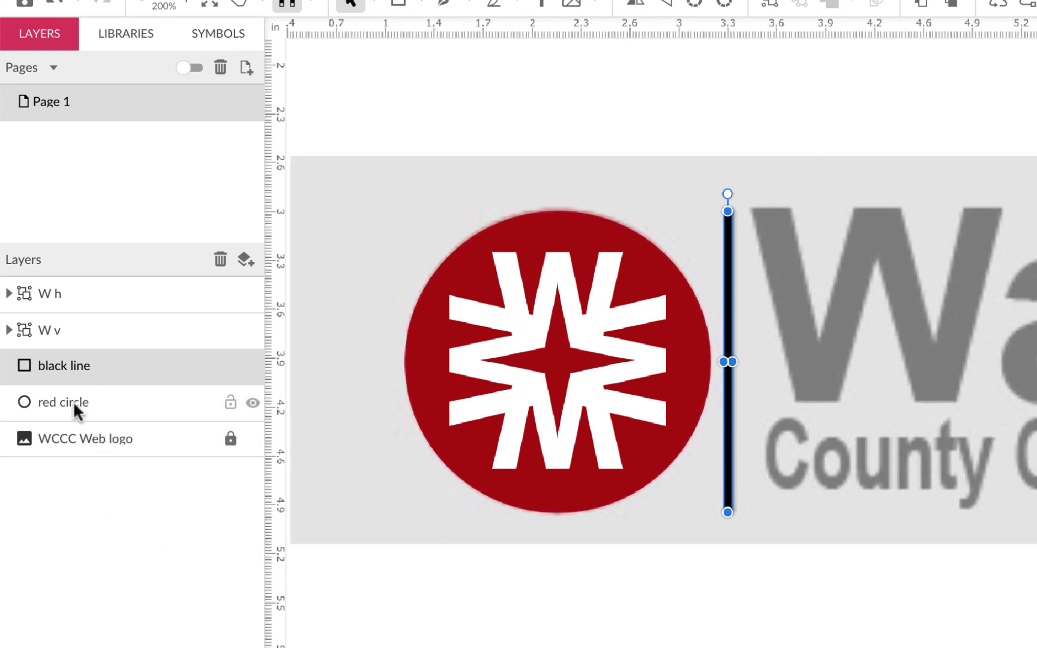
# Hide the red circle briefly to compare with the original logo, show it again, and save the design
pyautogui.click(253, 403)
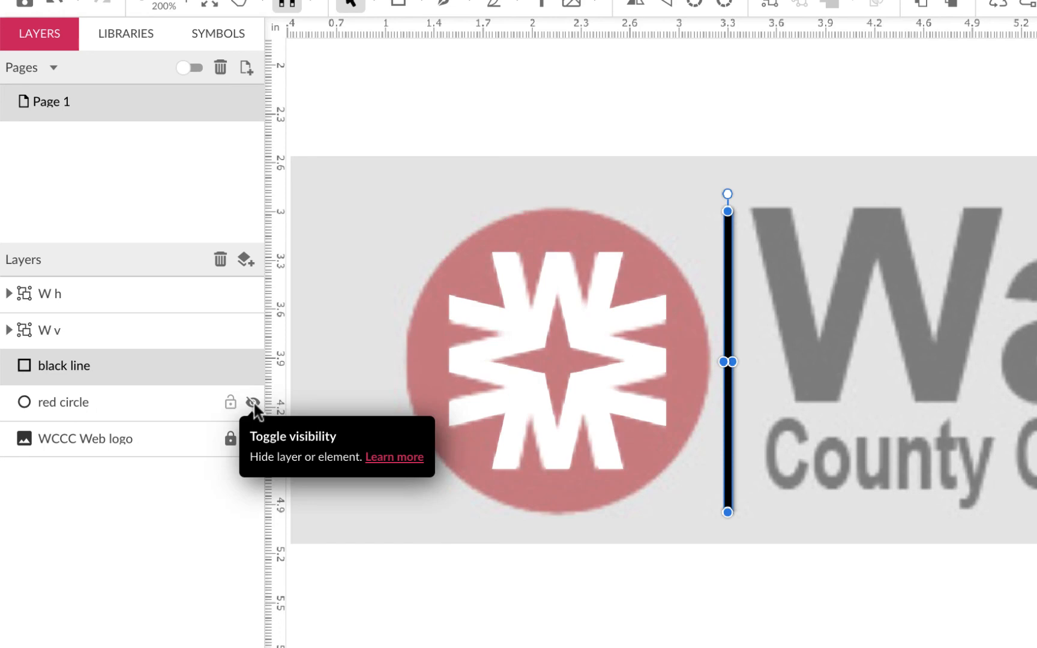
pyautogui.click(252, 403)
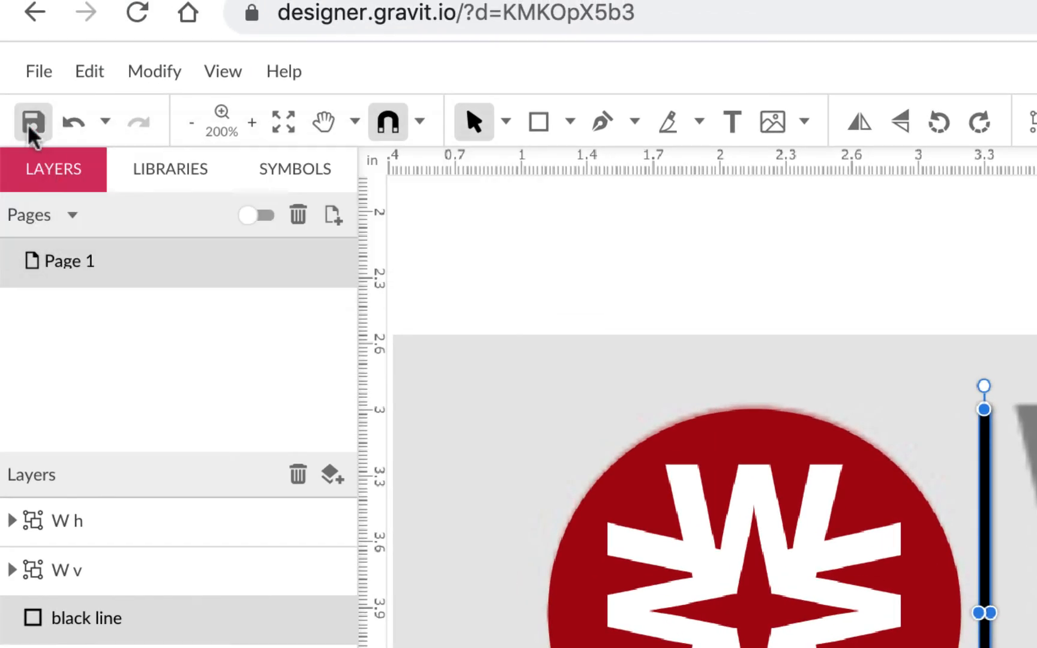
pyautogui.click(31, 123)
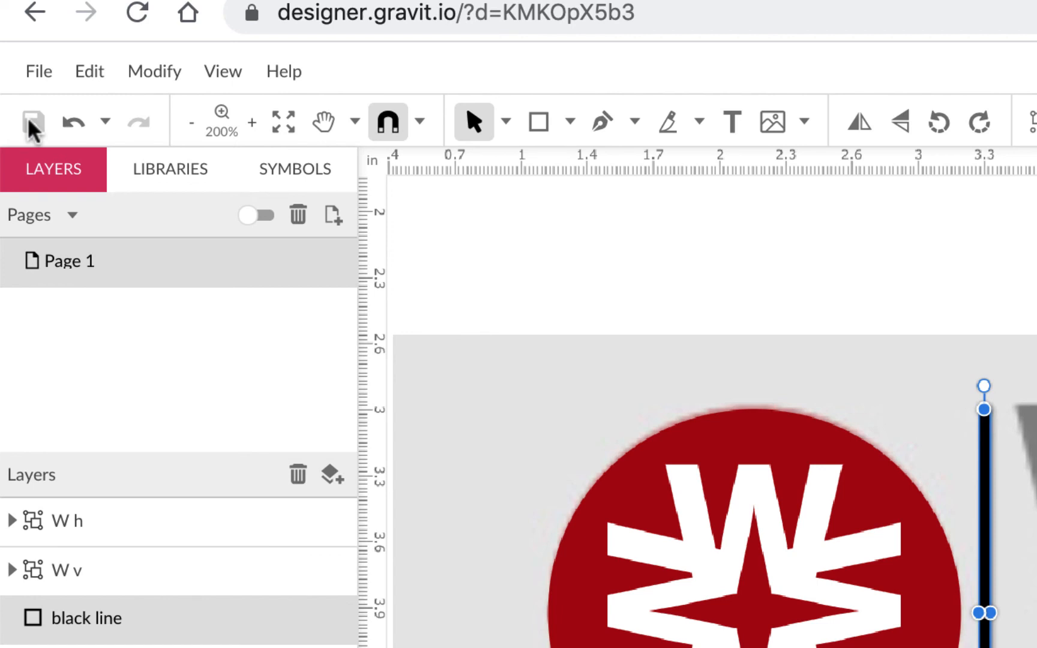